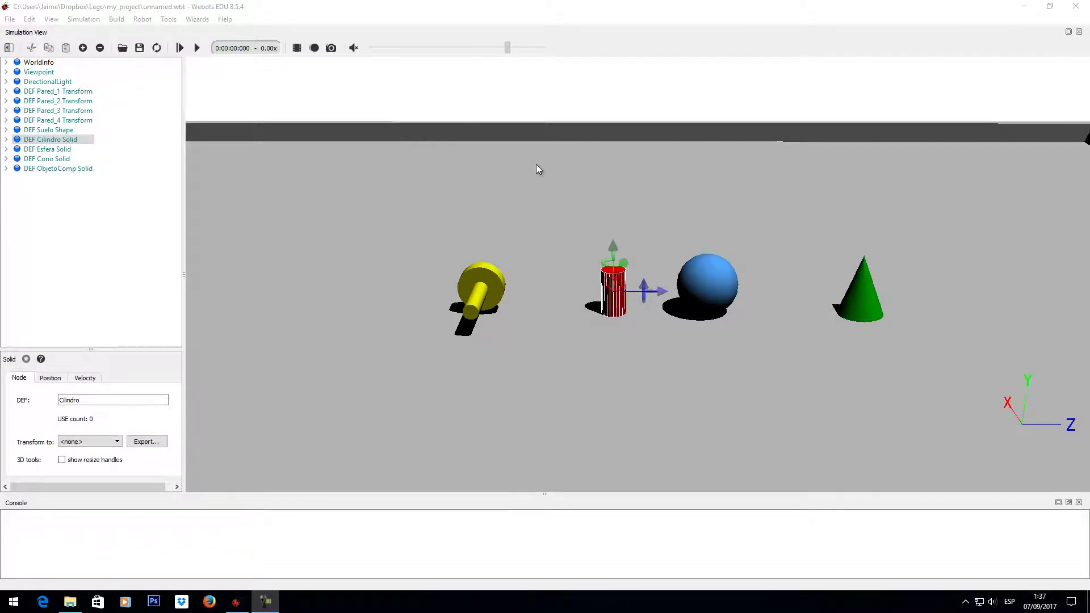
# Convert the Pared_1 wall from a Transform node to a Solid node
pyautogui.scroll(-5, 580, 210)
pyautogui.moveTo(580, 211); pyautogui.dragTo(618, 342)
pyautogui.scroll(2, 616, 357)
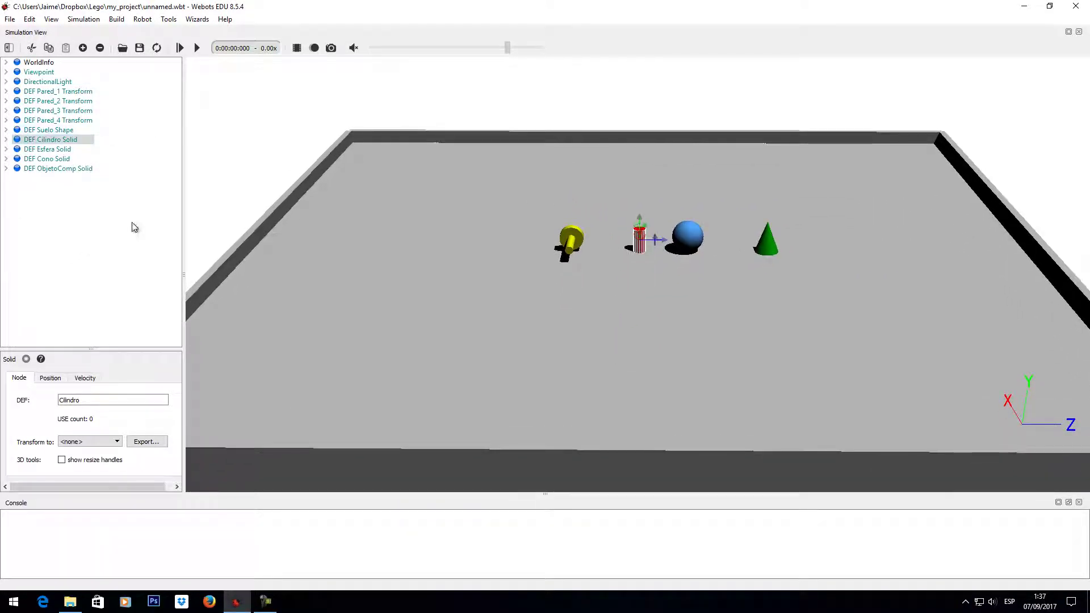
pyautogui.click(48, 92)
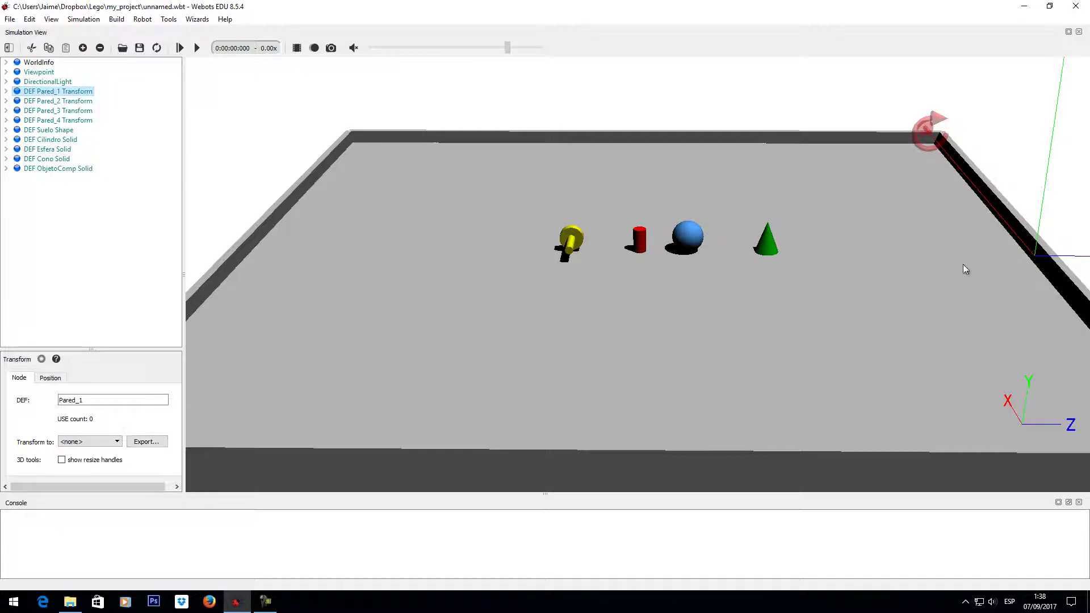
pyautogui.scroll(-3, 1021, 251)
pyautogui.scroll(3, 995, 243)
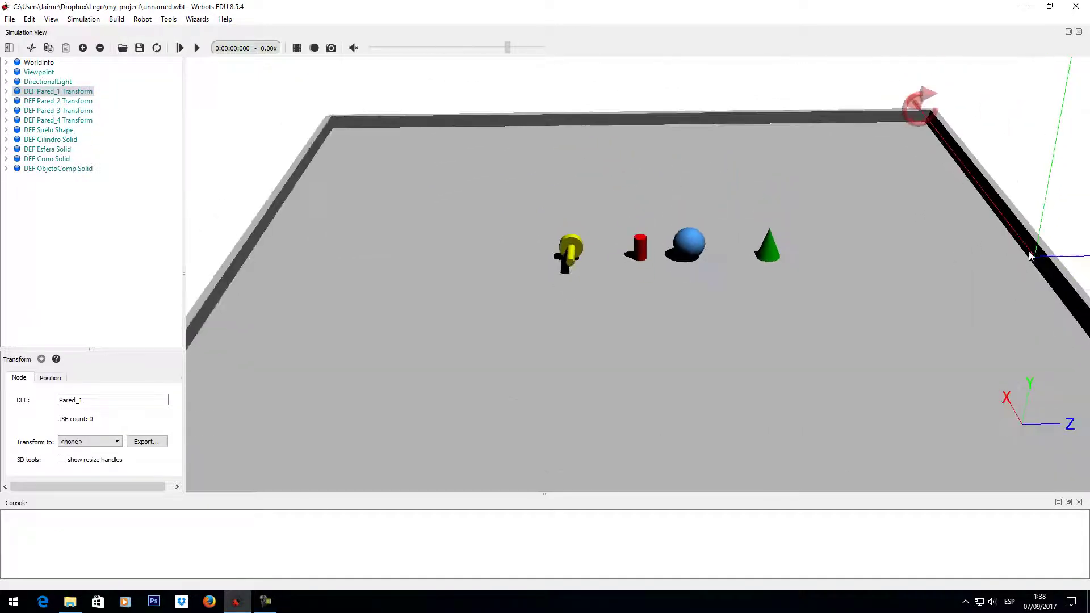
pyautogui.scroll(-2, 1025, 255)
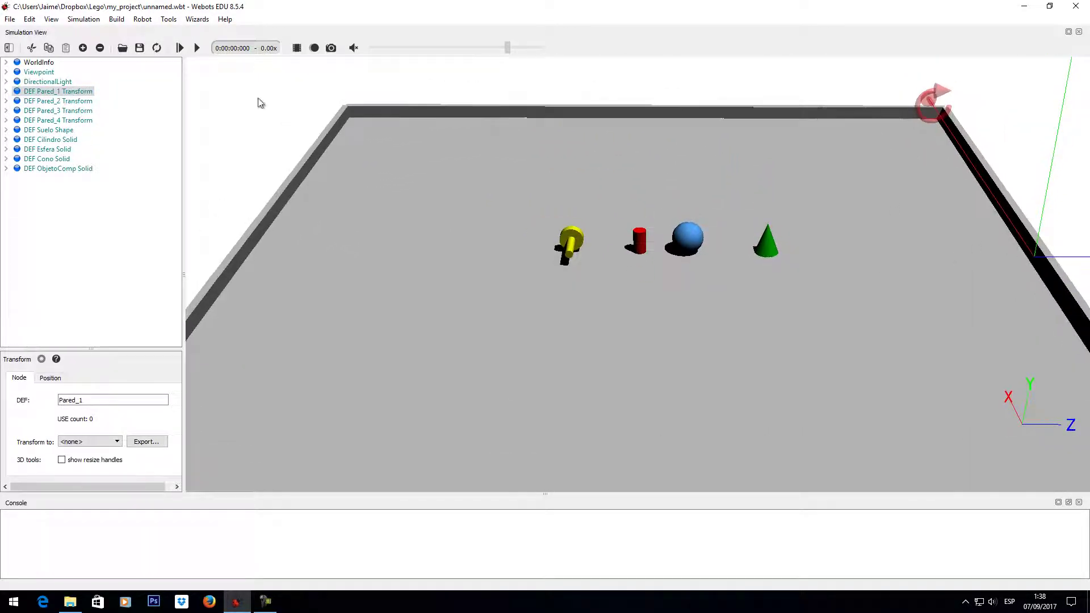
pyautogui.click(113, 442)
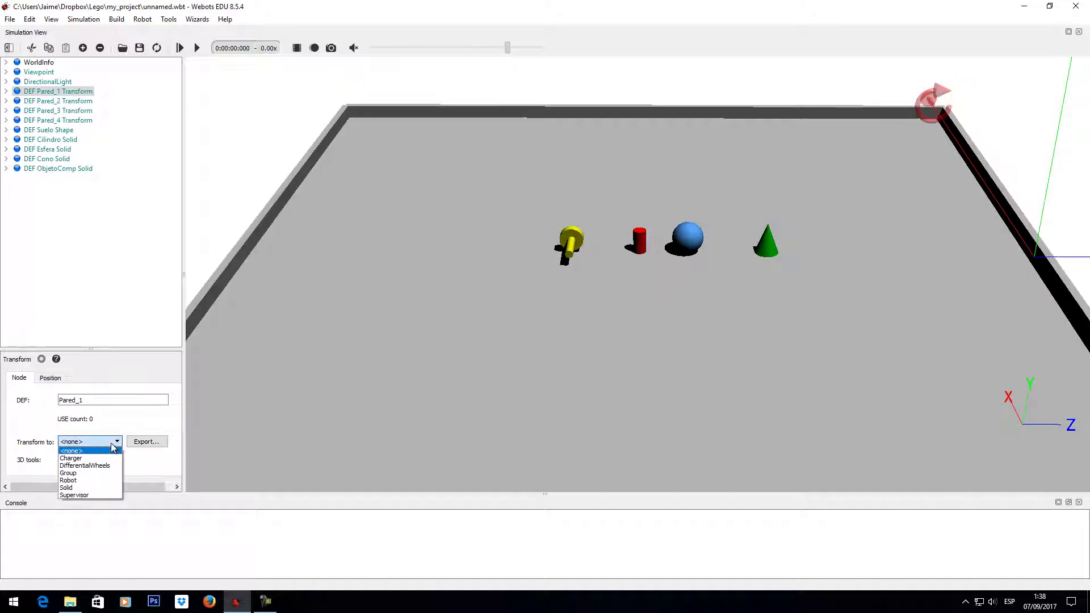
pyautogui.click(97, 488)
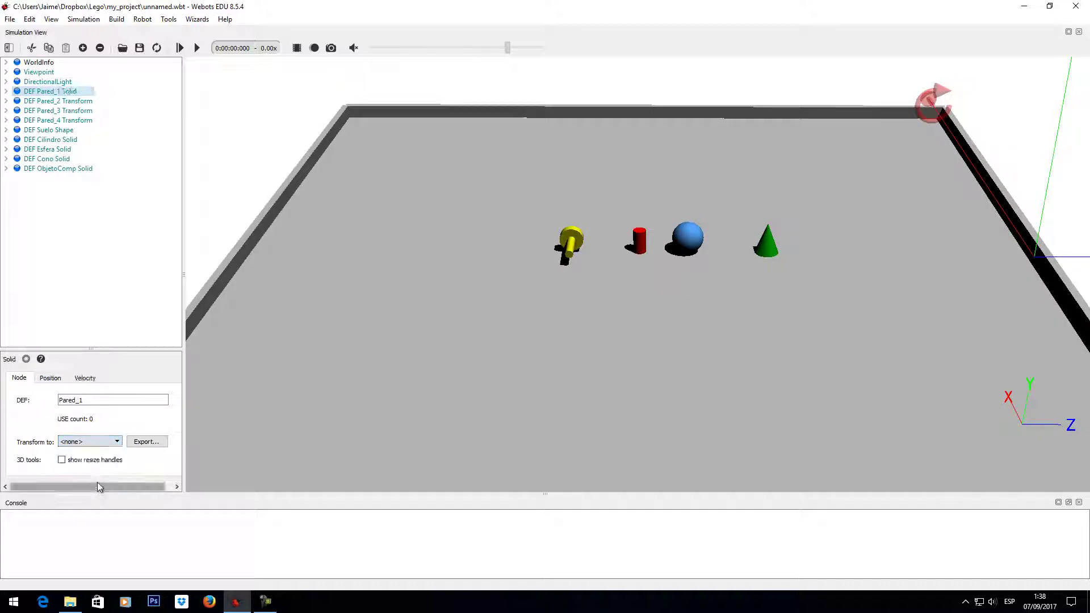
# Name the Shape node among Pared_1's children CortornoPared1 as its DEF
pyautogui.click(5, 91)
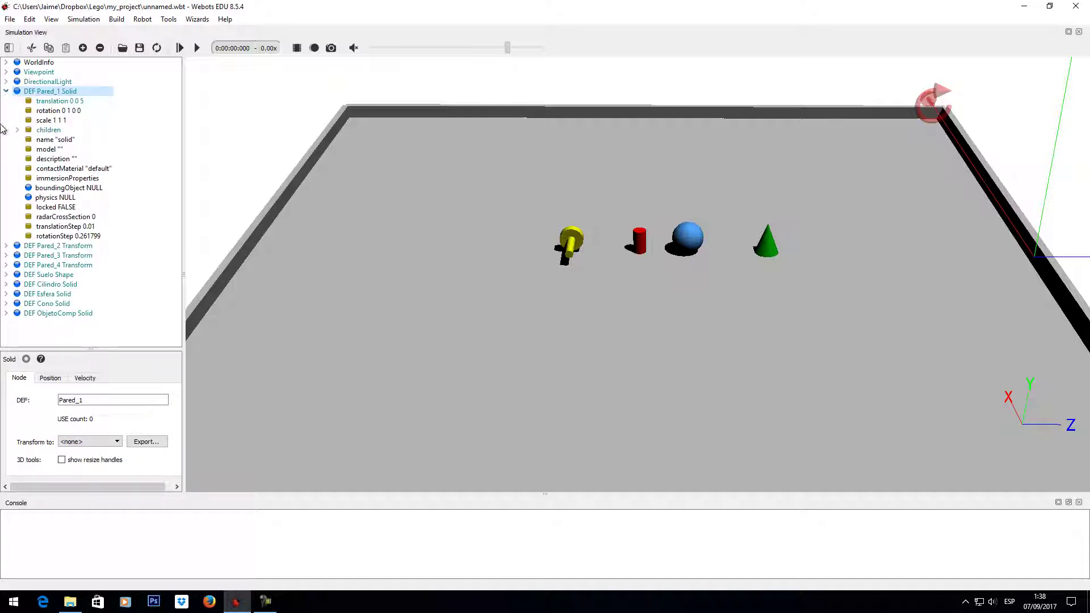
pyautogui.click(17, 130)
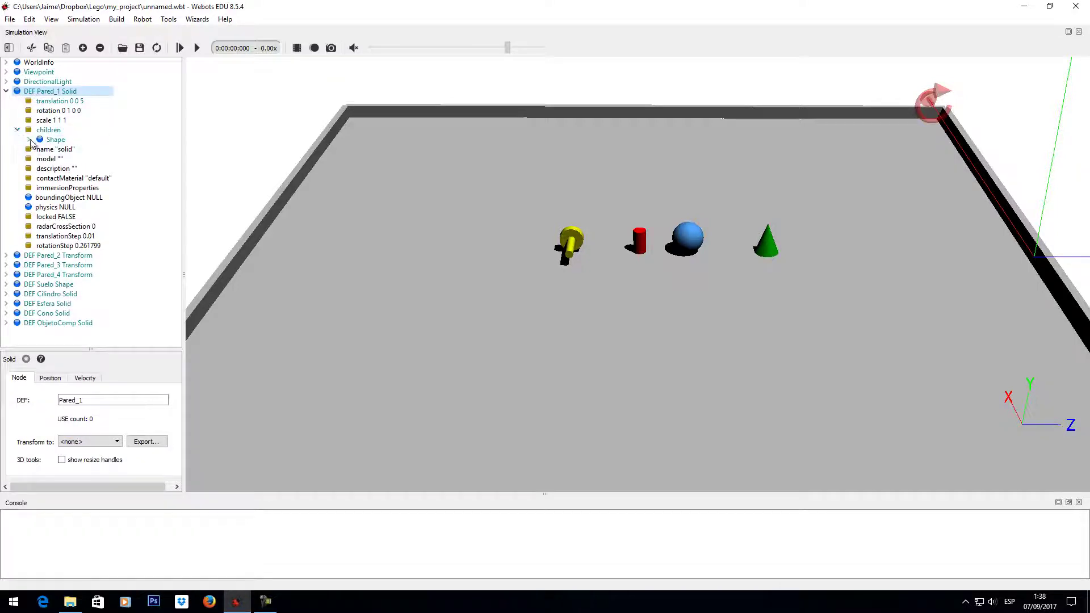
pyautogui.click(29, 139)
pyautogui.click(65, 143)
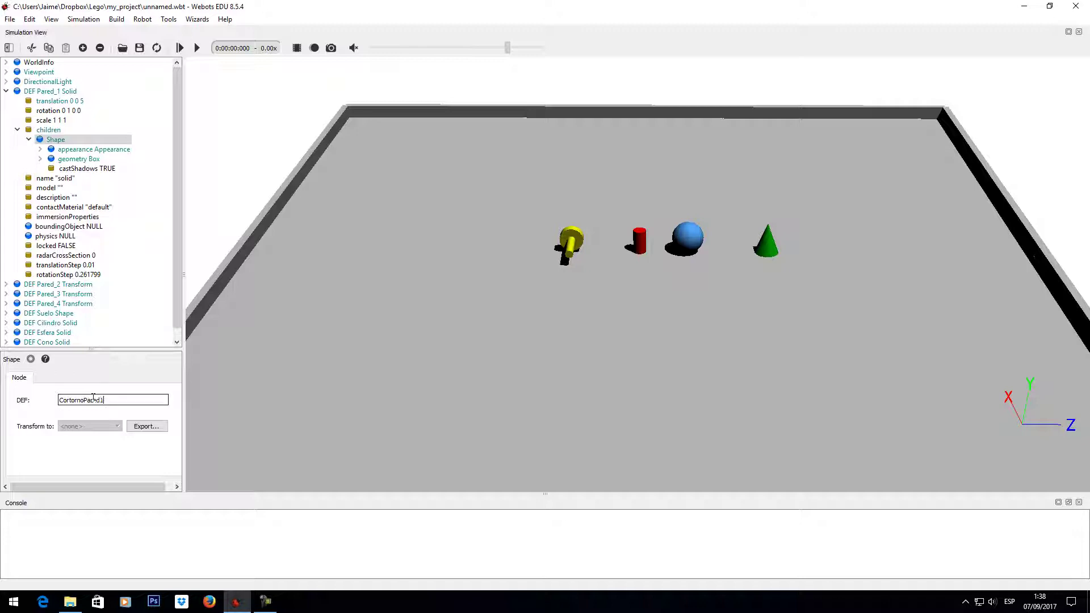
pyautogui.press('Return')
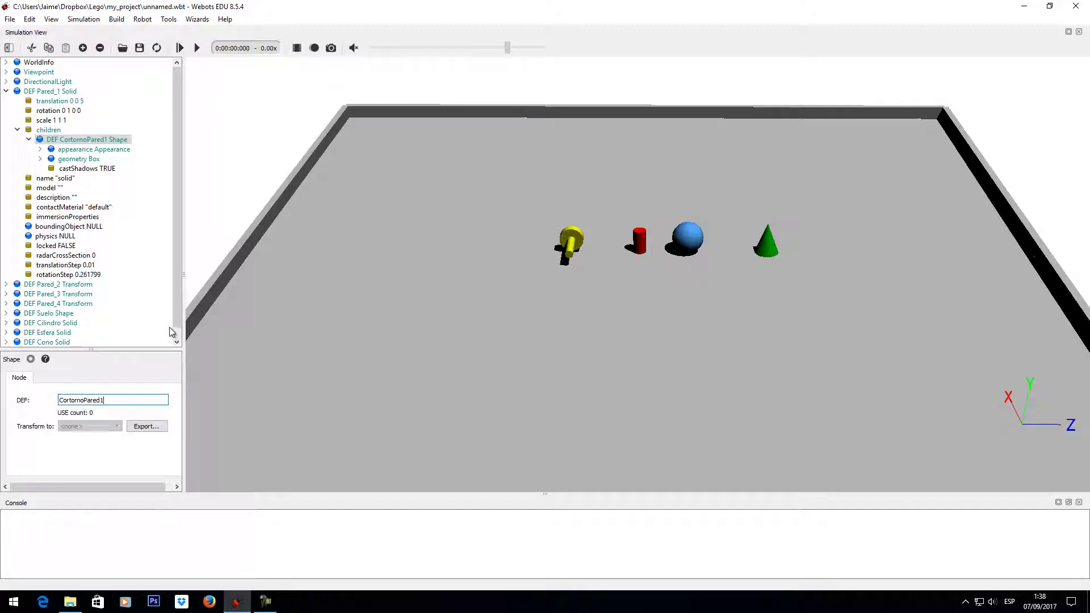
# Assign the existing CortornoPared1 shape as the boundingObject of Pared_1 through a USE reference
pyautogui.click(79, 226)
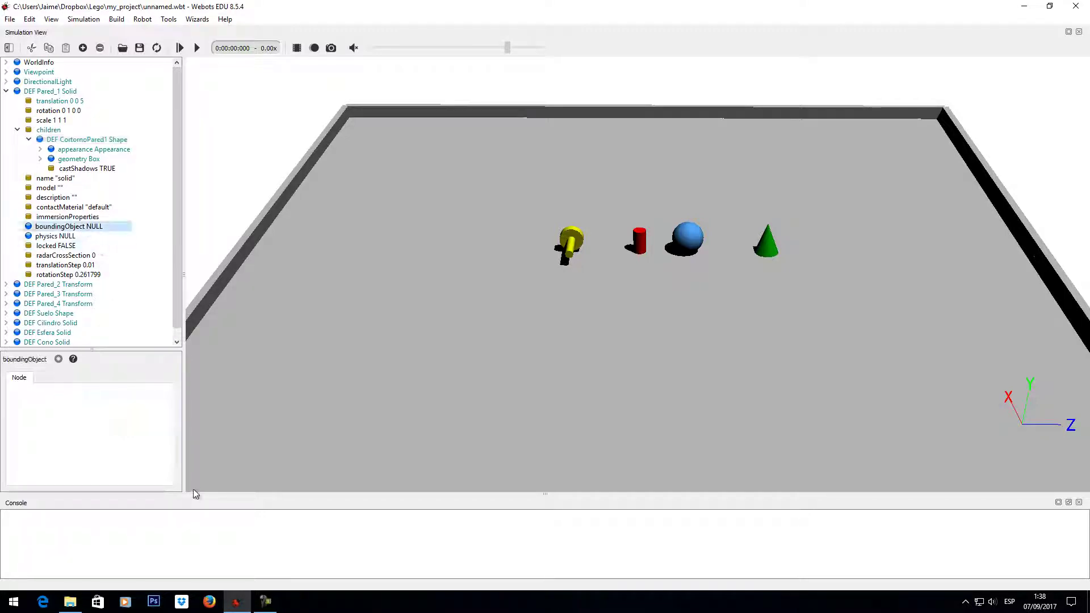
pyautogui.click(83, 48)
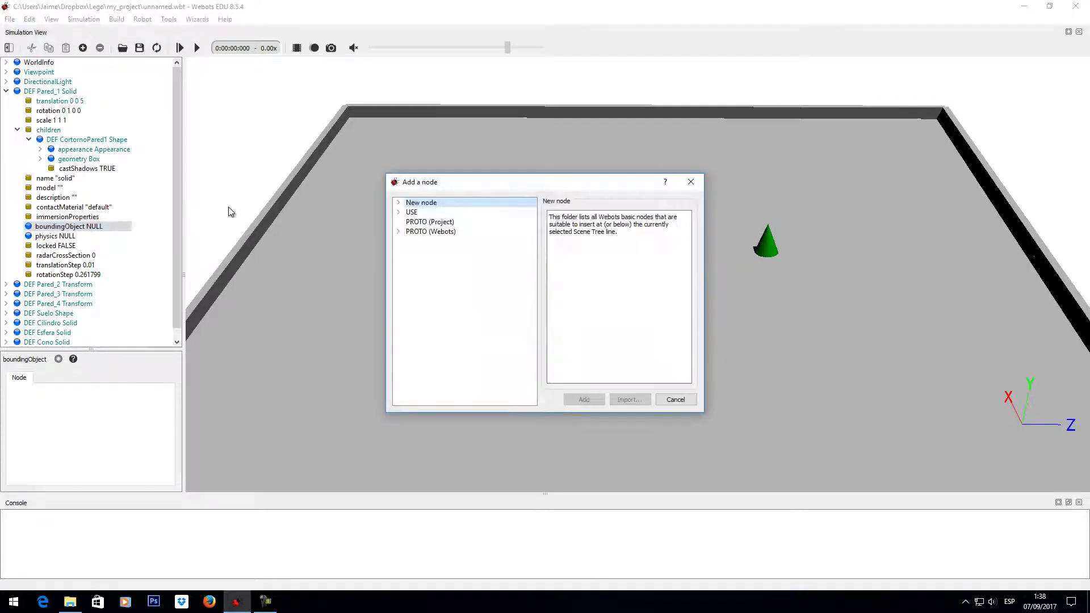
pyautogui.click(398, 213)
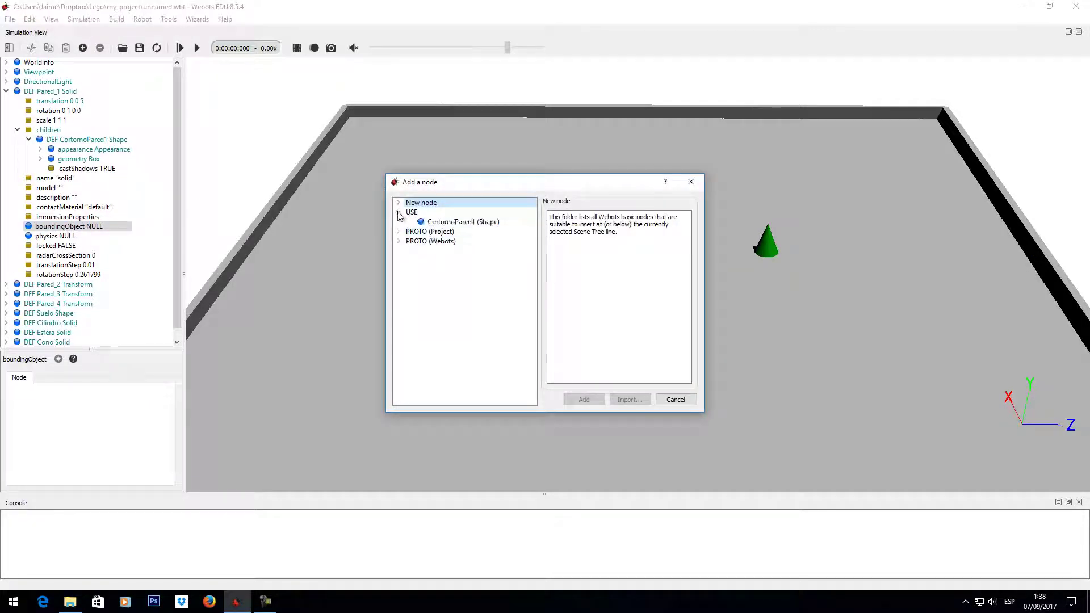
pyautogui.click(454, 222)
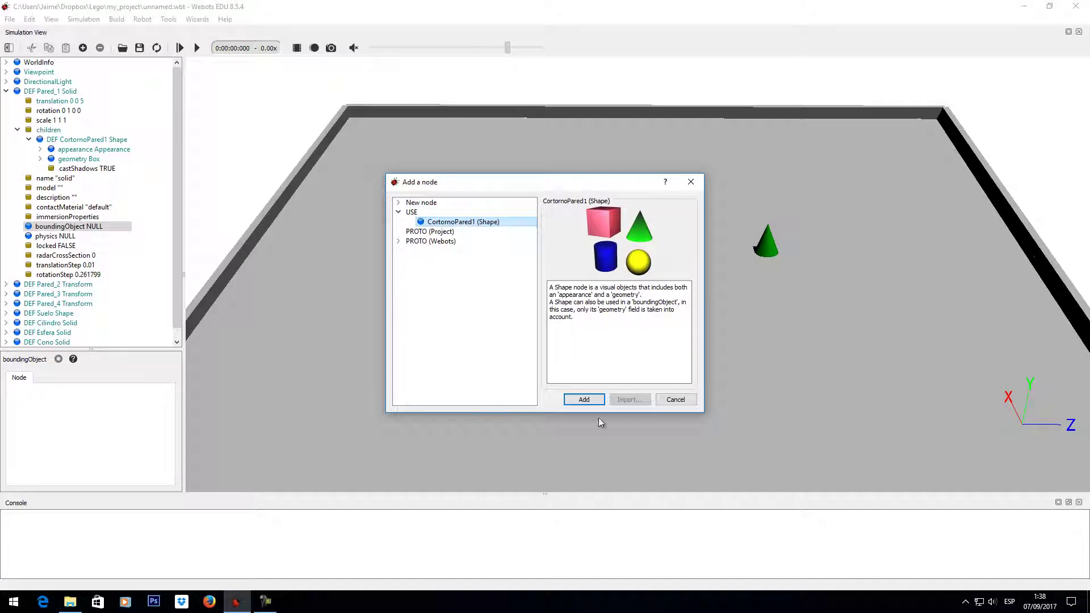
pyautogui.click(584, 399)
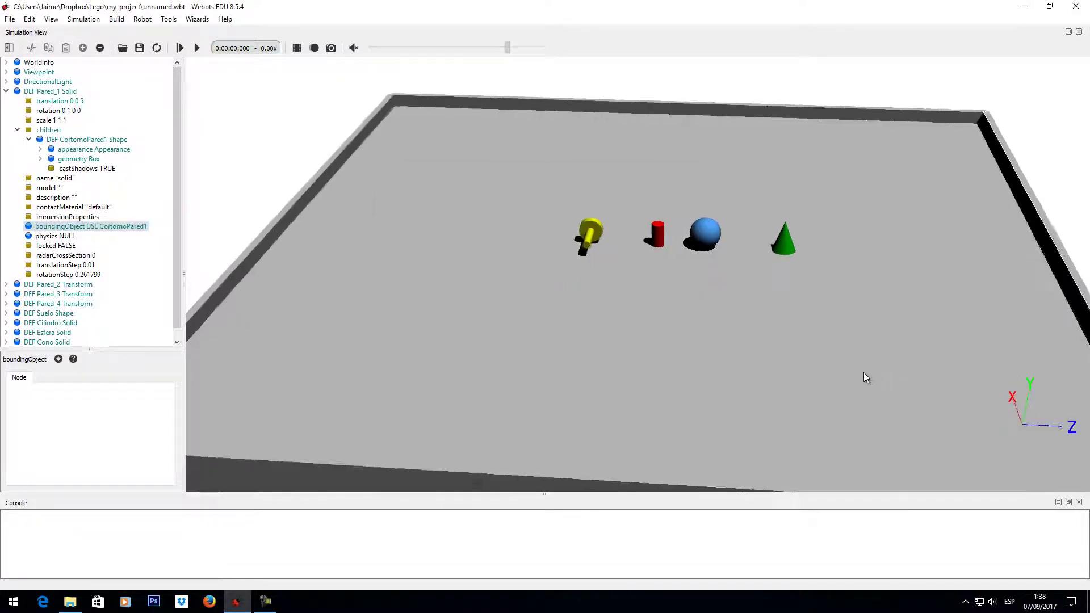
# Examine the Pared_1 wall and the size of its box geometry, then collapse its node
pyautogui.moveTo(864, 373); pyautogui.dragTo(778, 331)
pyautogui.scroll(3, 713, 335)
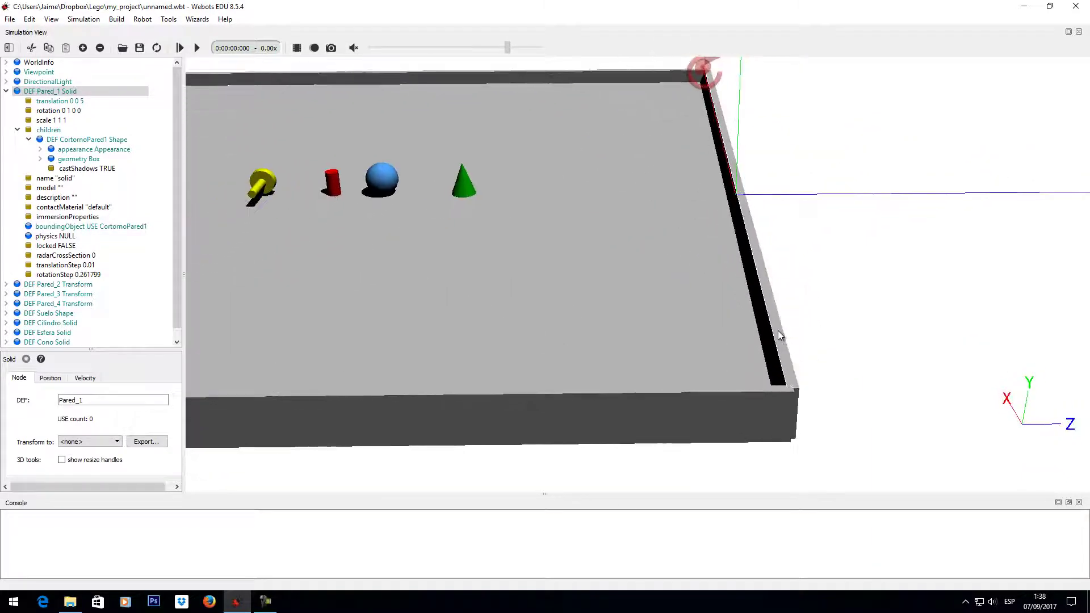
pyautogui.click(80, 160)
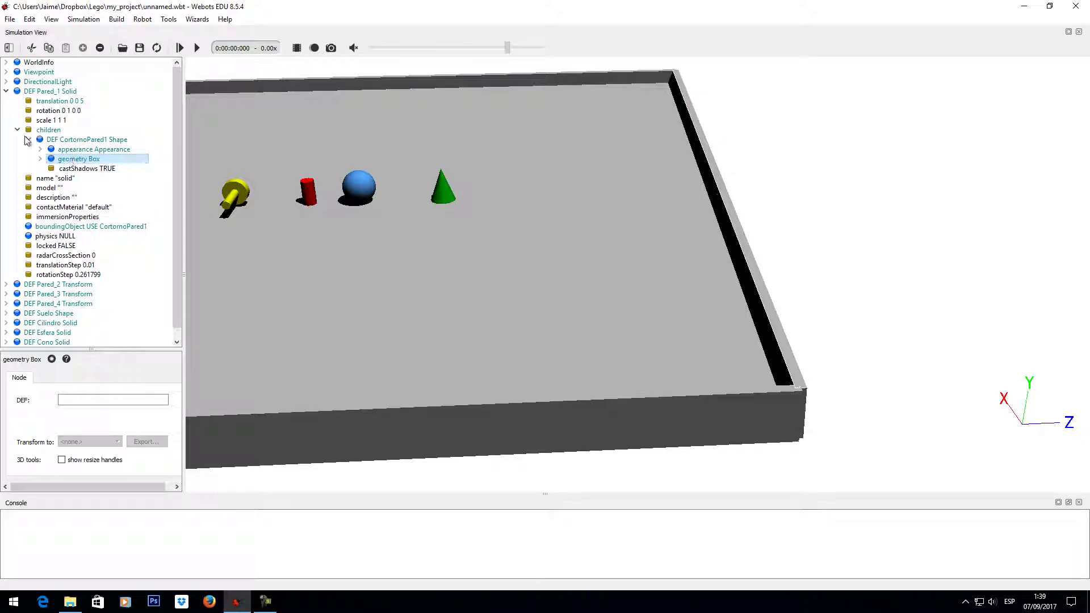
pyautogui.click(41, 159)
pyautogui.click(90, 168)
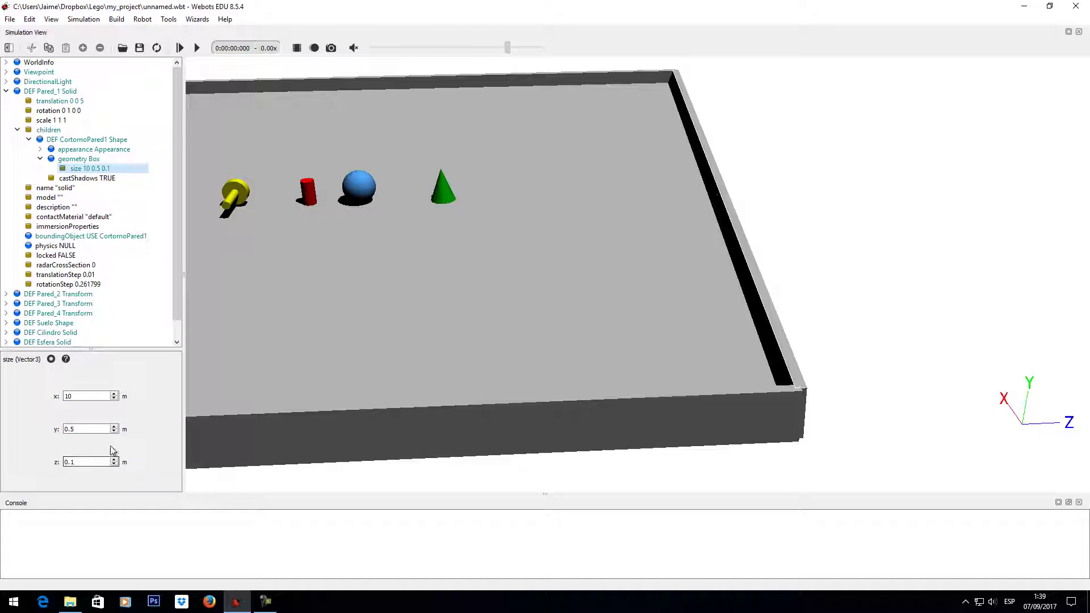
pyautogui.click(6, 92)
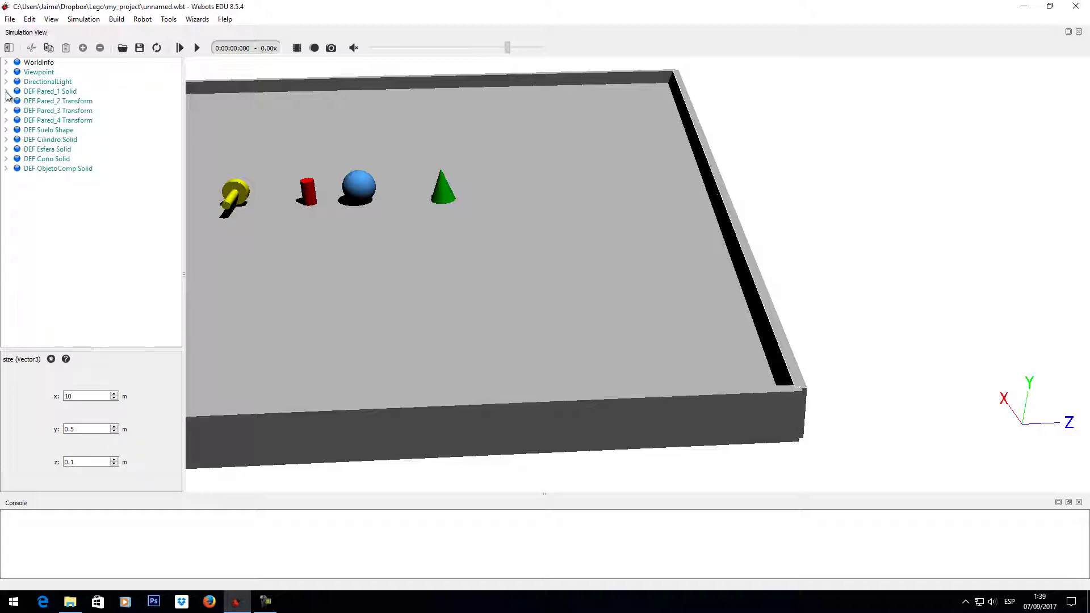
# Convert the Pared_2 wall from a Transform node to a Solid node
pyautogui.click(30, 102)
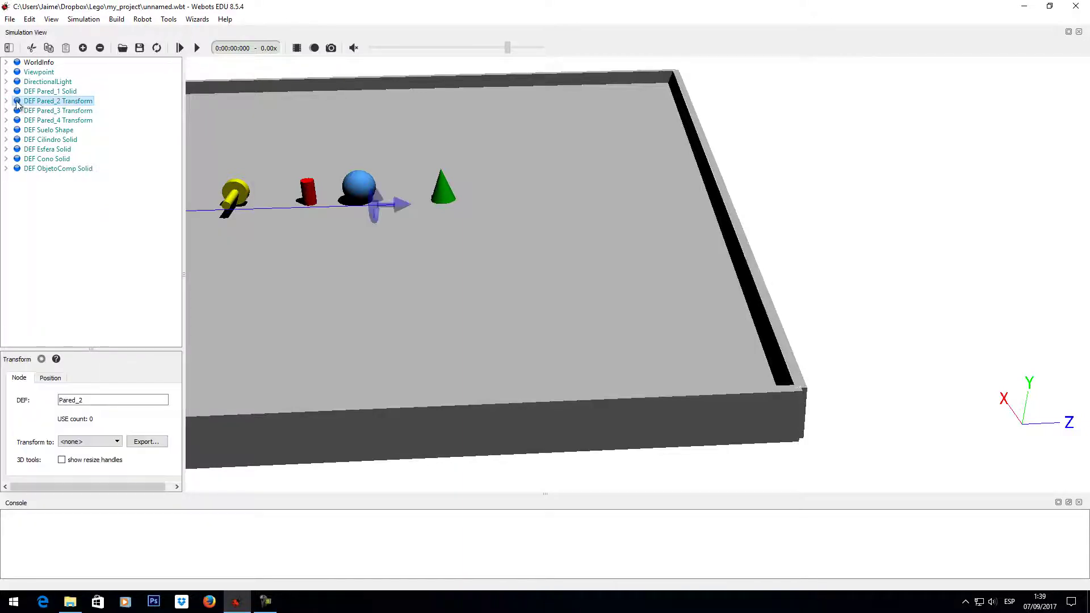
pyautogui.click(6, 101)
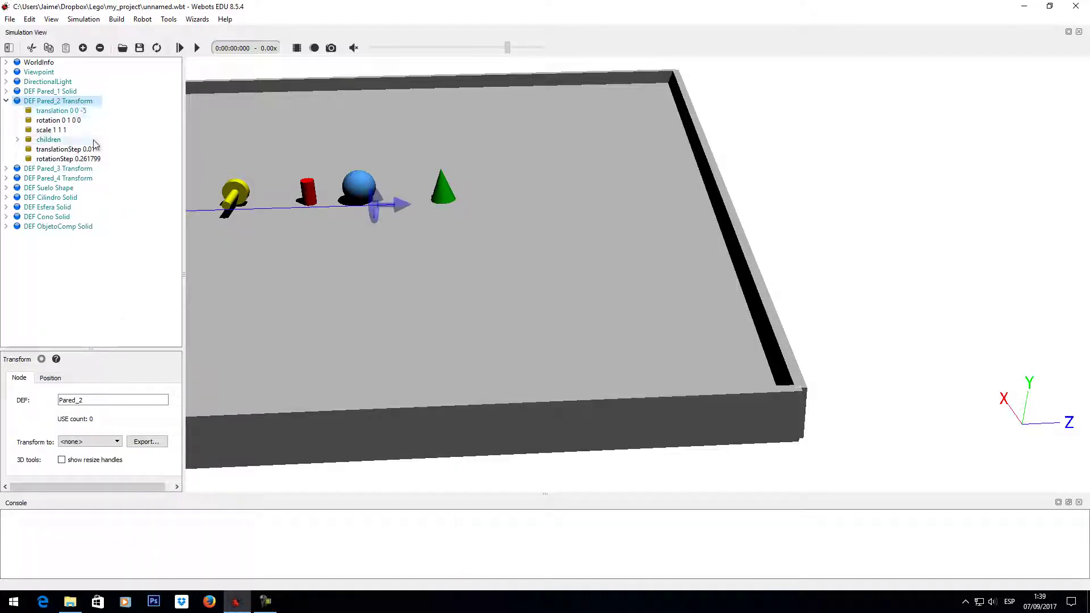
pyautogui.click(106, 444)
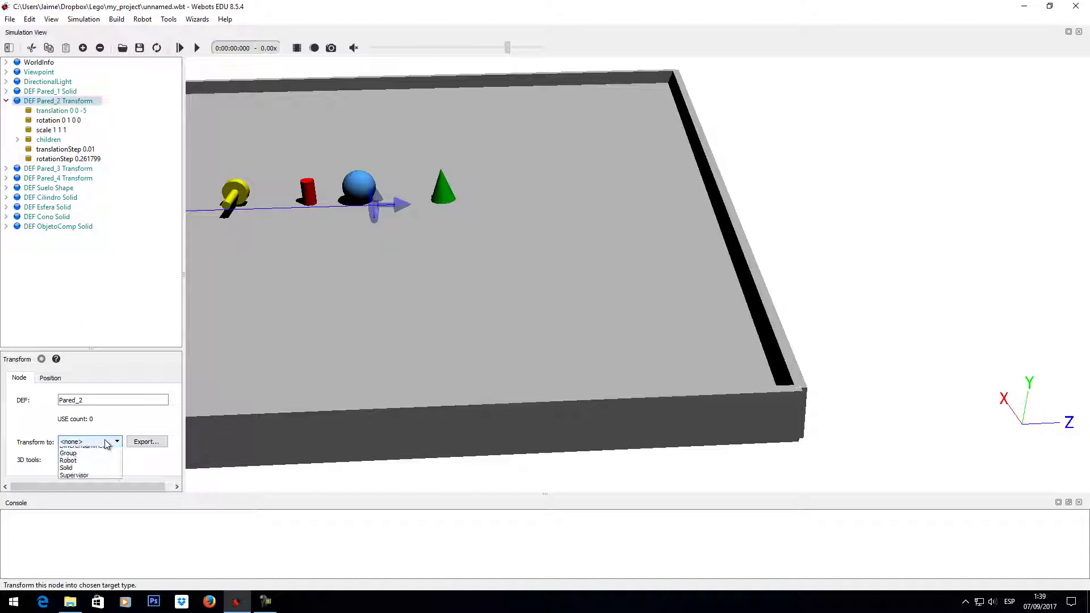
pyautogui.click(94, 489)
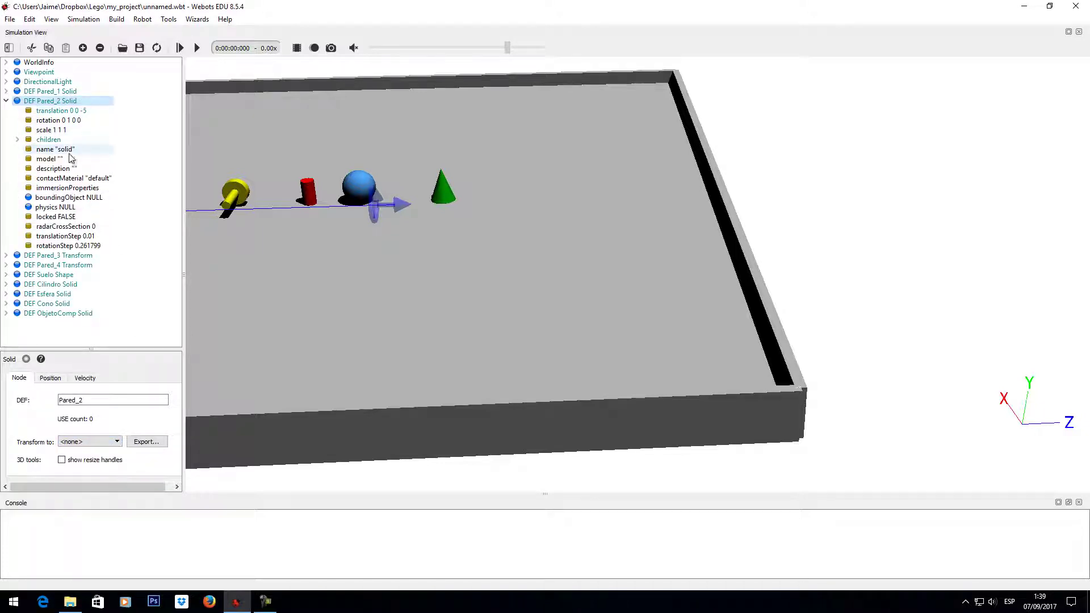
# Name the Shape node among Pared_2's children ContornoPared2 as its DEF
pyautogui.click(18, 139)
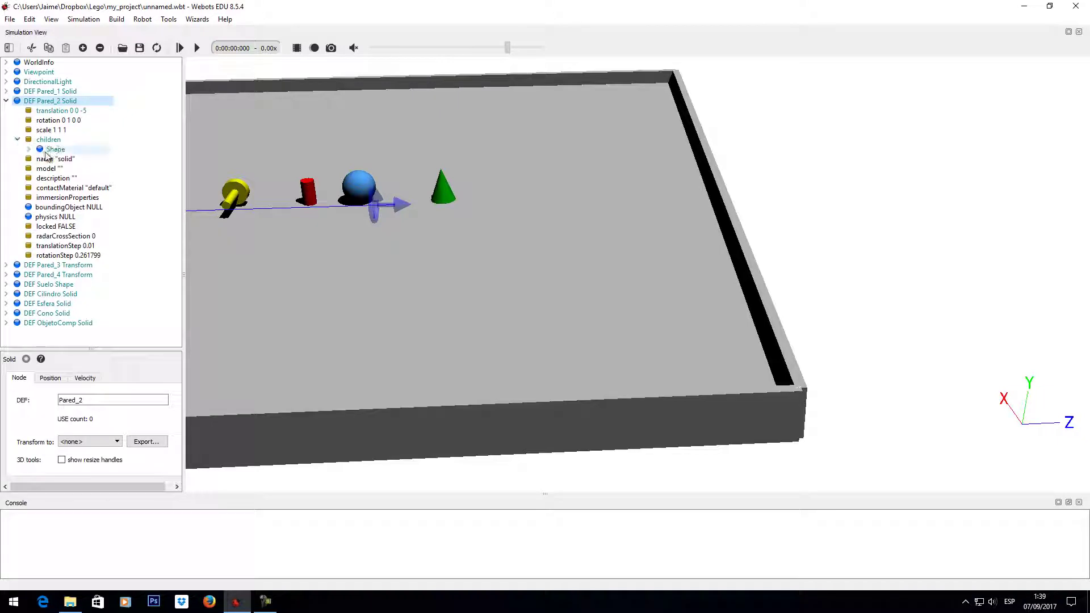
pyautogui.click(55, 149)
pyautogui.click(89, 401)
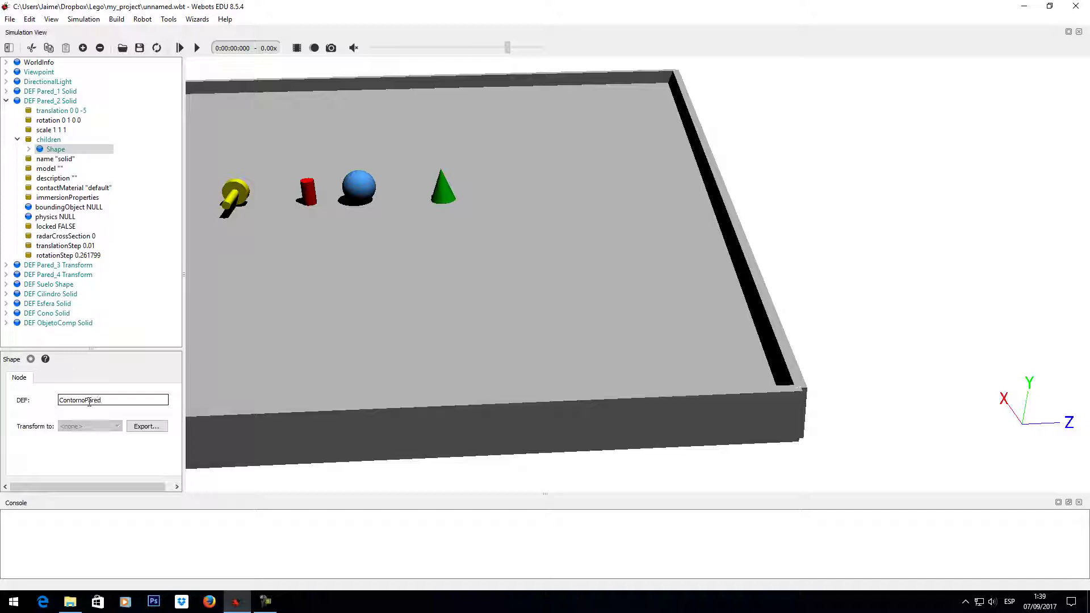
pyautogui.press('Return')
pyautogui.moveTo(133, 401); pyautogui.dragTo(20, 409)
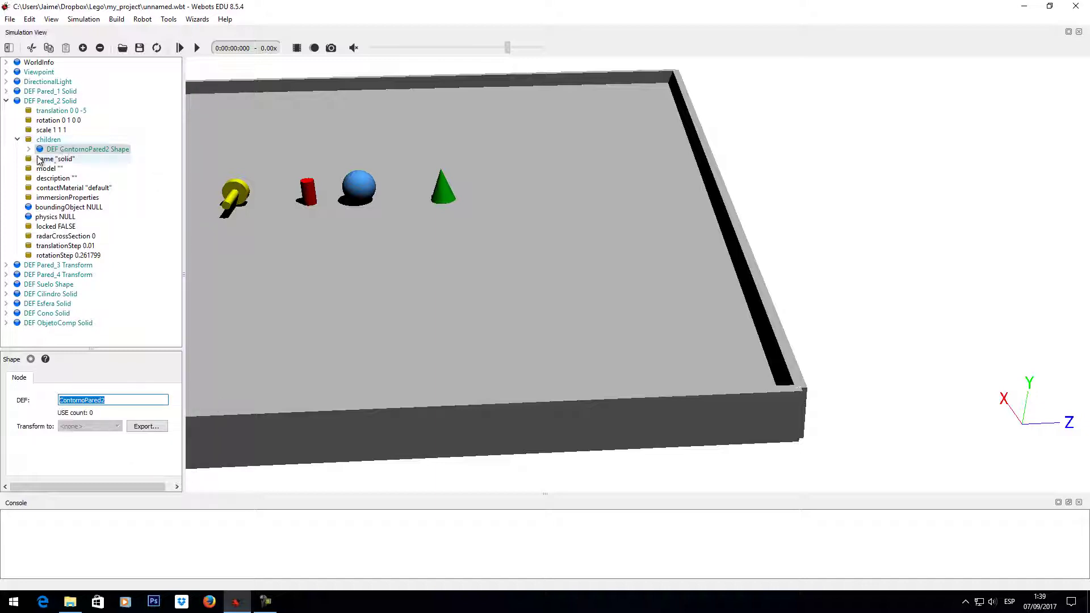
# Assign the existing ContornoPared2 shape as the boundingObject of Pared_2 through a USE reference
pyautogui.click(17, 139)
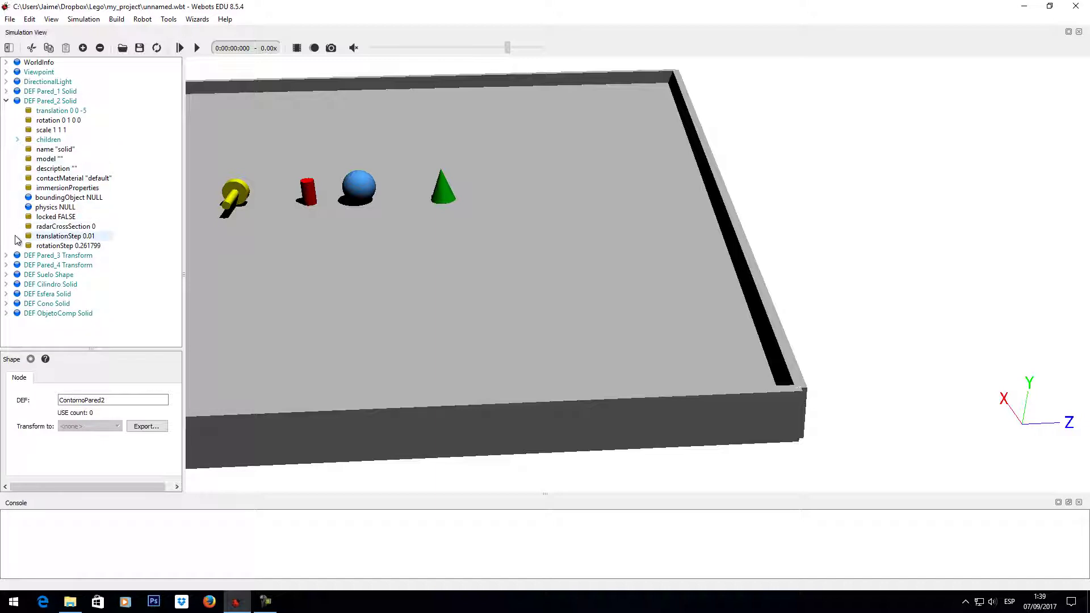
pyautogui.click(67, 197)
pyautogui.click(83, 48)
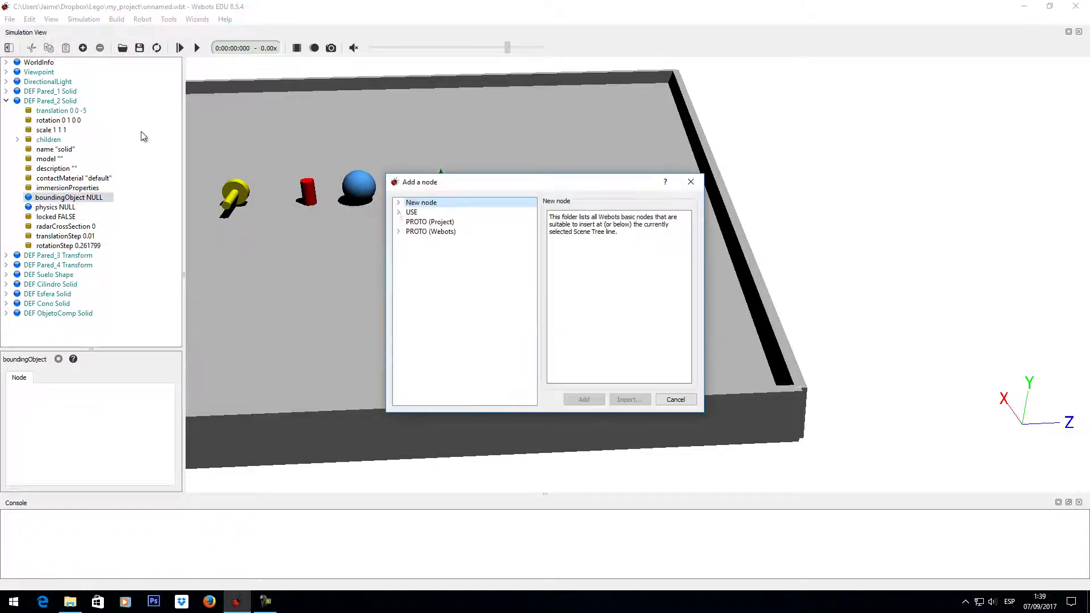
pyautogui.click(400, 213)
pyautogui.click(464, 231)
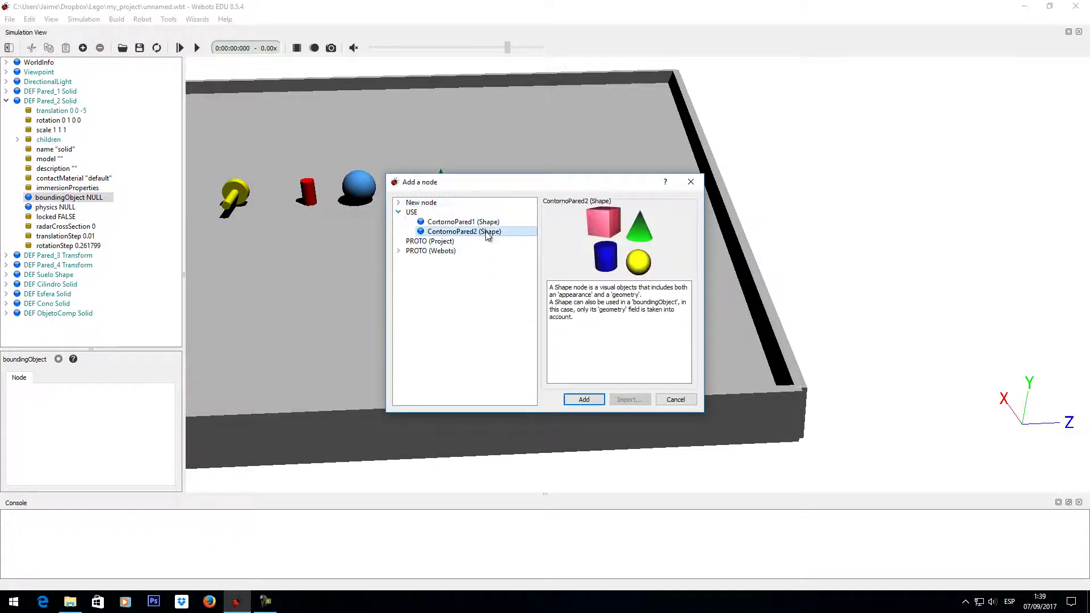
pyautogui.click(584, 400)
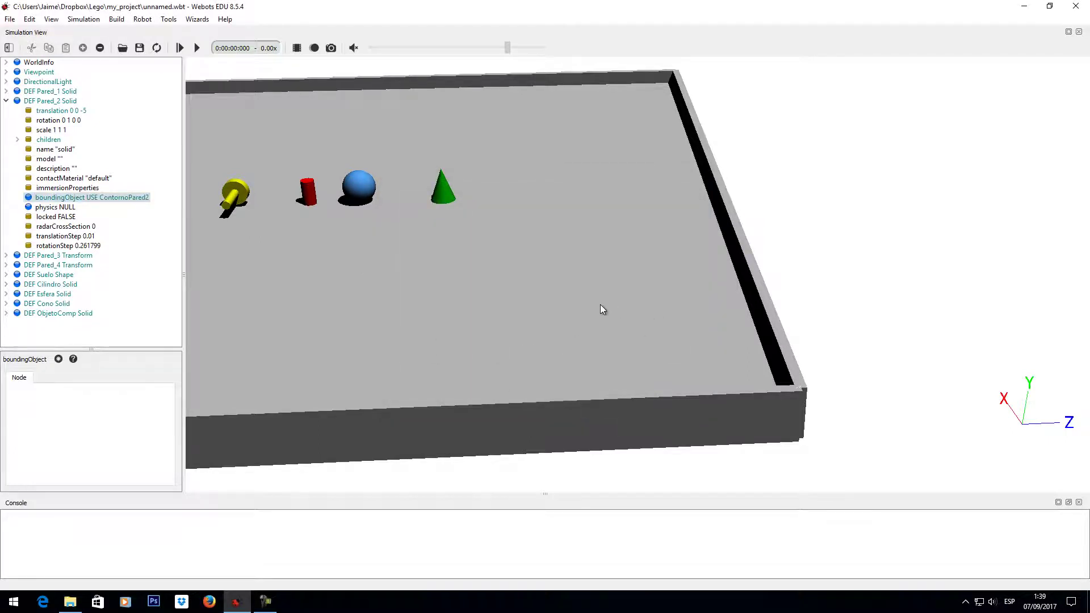
# Examine the whole arena, selecting the Pared_1 and Pared_2 walls, the cone and the sphere in the 3D scene
pyautogui.moveTo(600, 307); pyautogui.dragTo(750, 299)
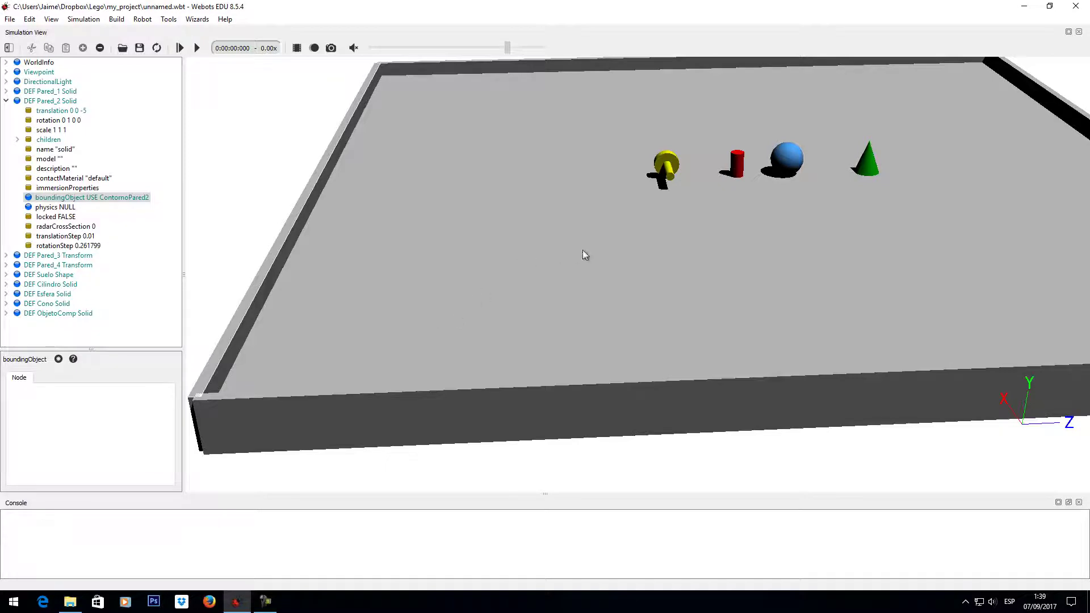
pyautogui.scroll(-3, 609, 253)
pyautogui.moveTo(608, 253); pyautogui.dragTo(874, 276)
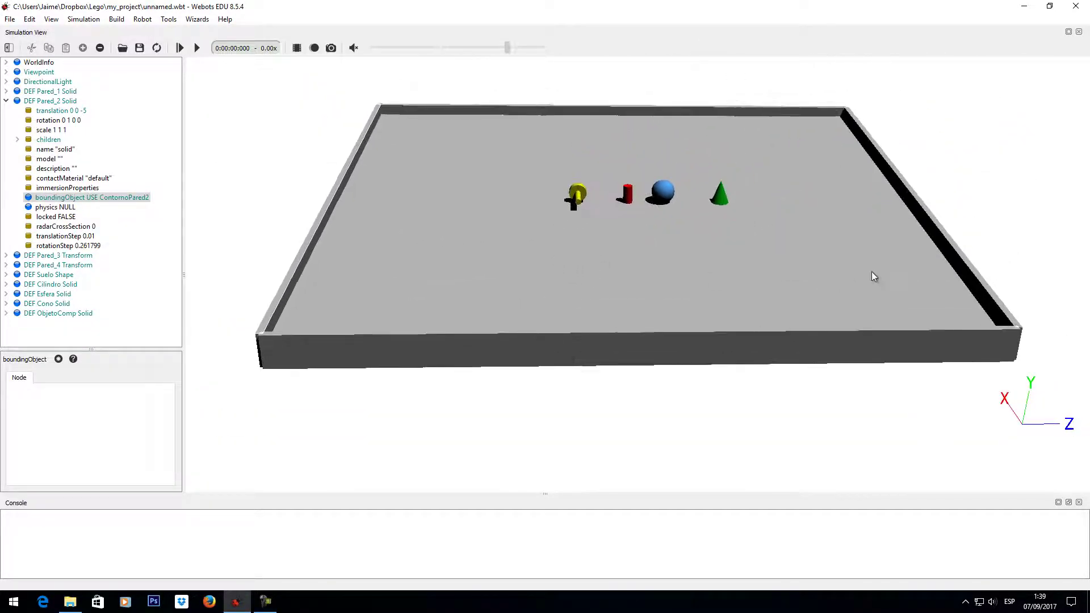
pyautogui.click(951, 251)
pyautogui.click(316, 223)
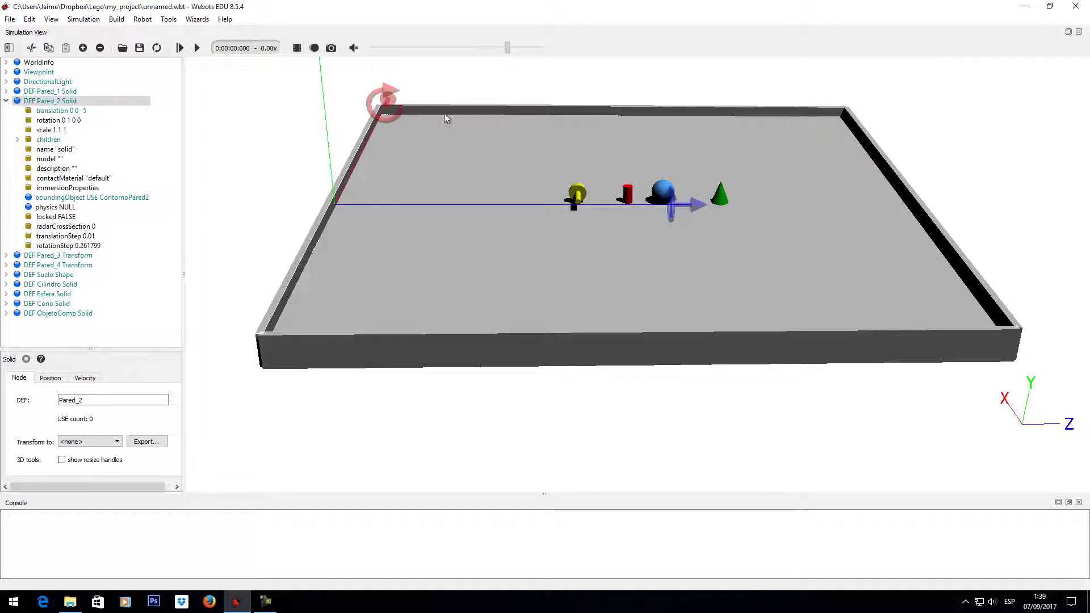
pyautogui.click(913, 206)
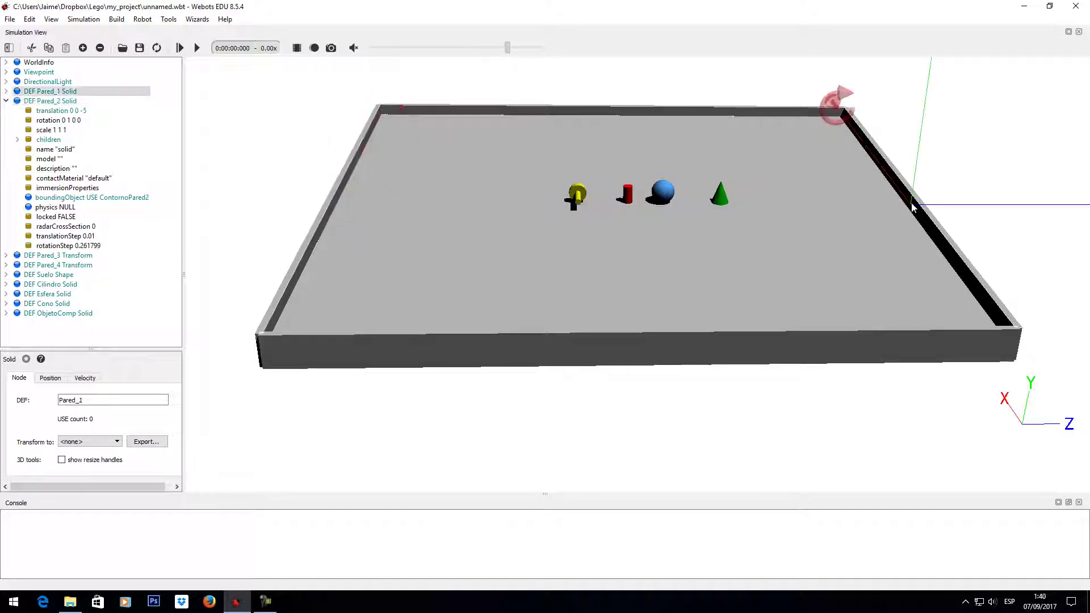
pyautogui.click(721, 200)
pyautogui.click(663, 200)
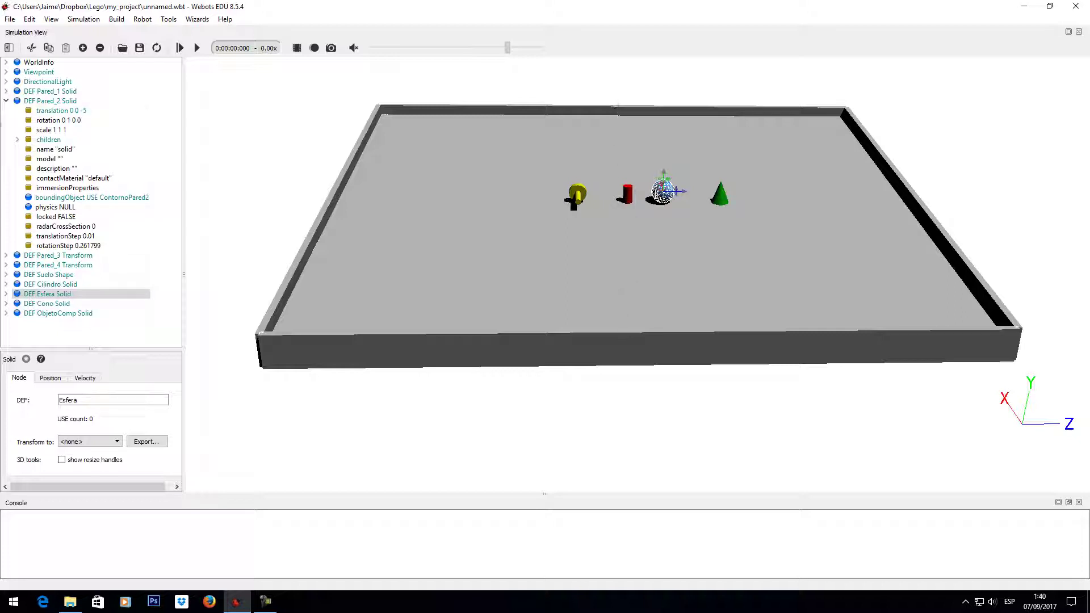
# Name the Shape node among Pared_3's children ContornoPared3 as its DEF
pyautogui.click(6, 100)
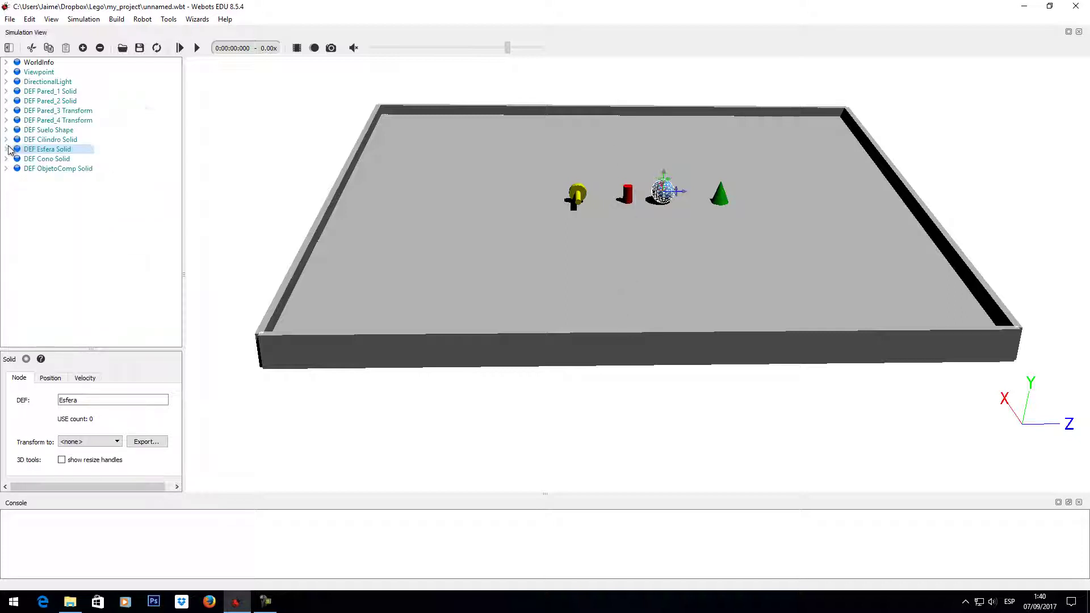
pyautogui.click(63, 112)
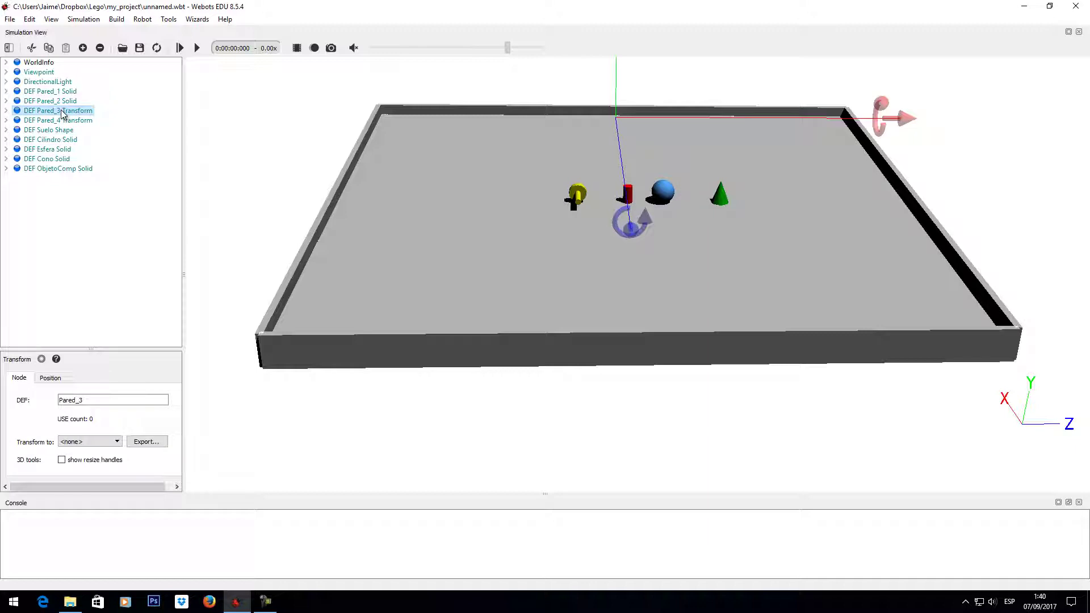
pyautogui.click(60, 121)
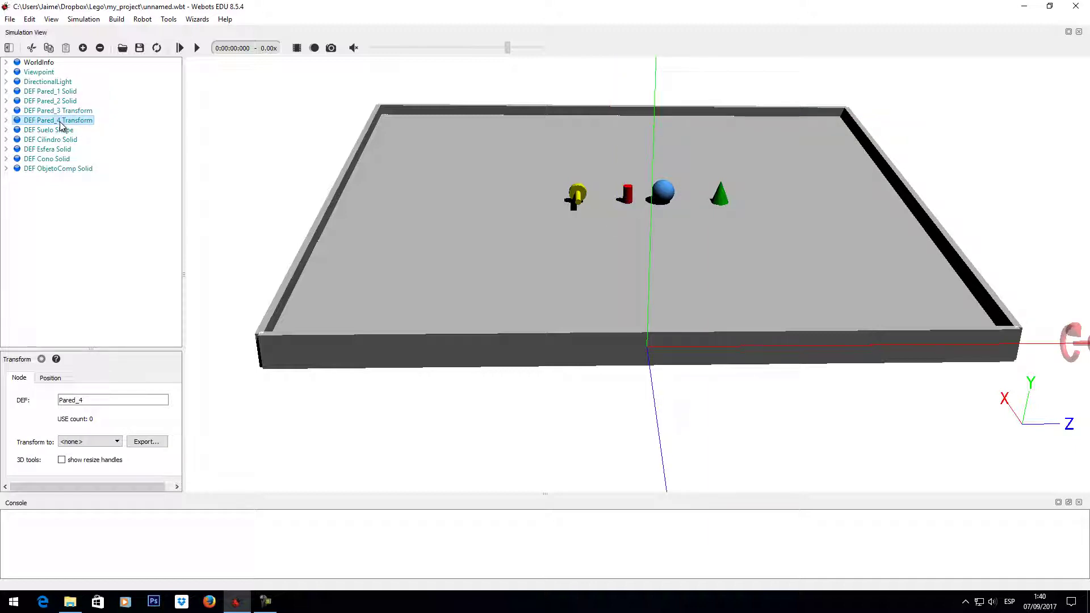
pyautogui.click(61, 112)
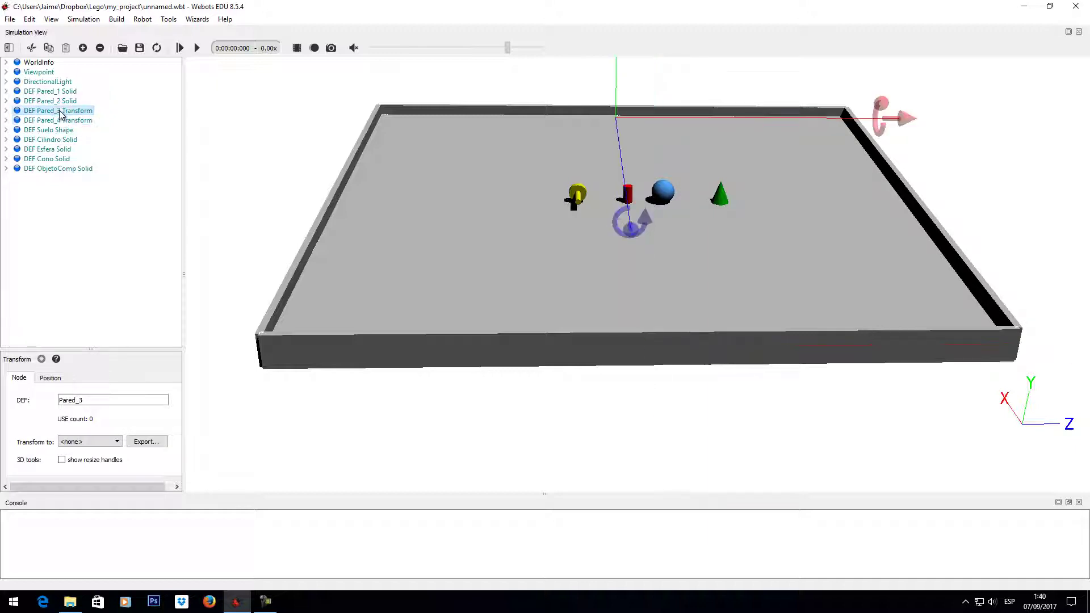
pyautogui.click(6, 110)
pyautogui.click(17, 149)
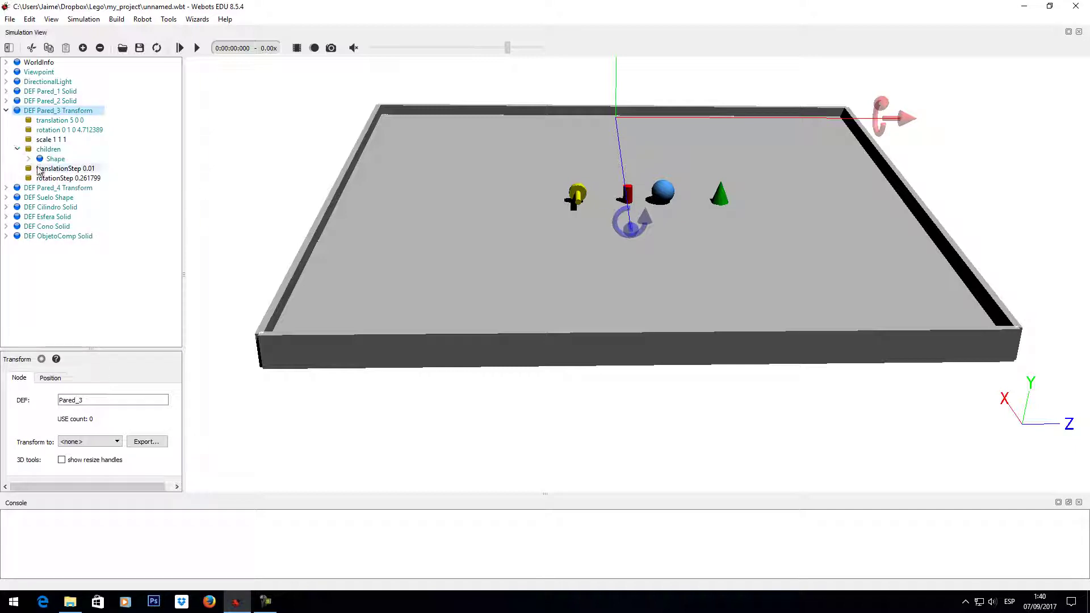
pyautogui.click(29, 159)
pyautogui.click(56, 159)
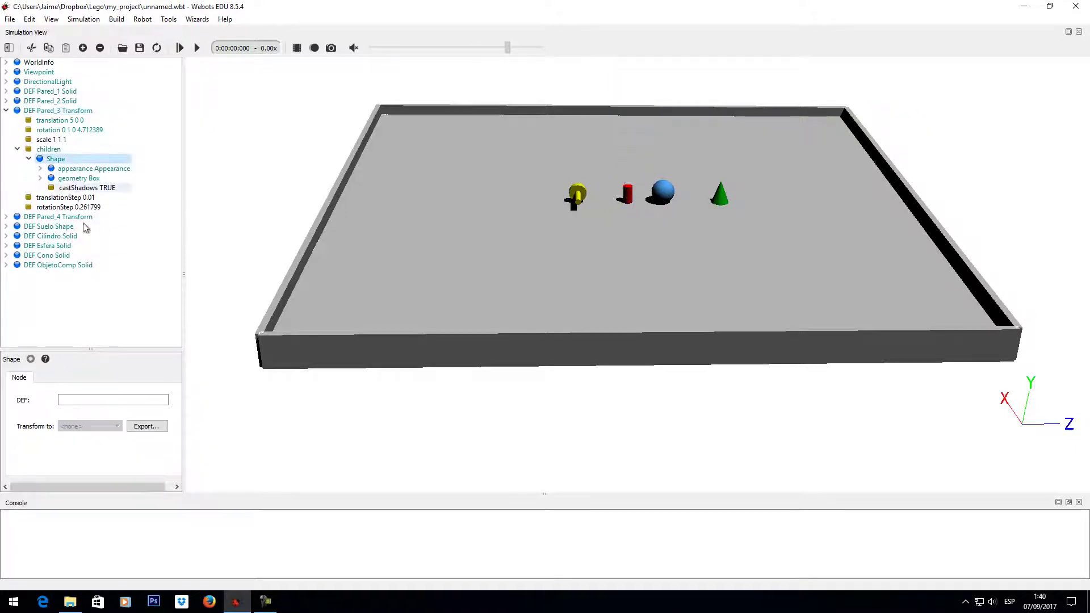
pyautogui.click(110, 401)
pyautogui.write('ContornoPared2')
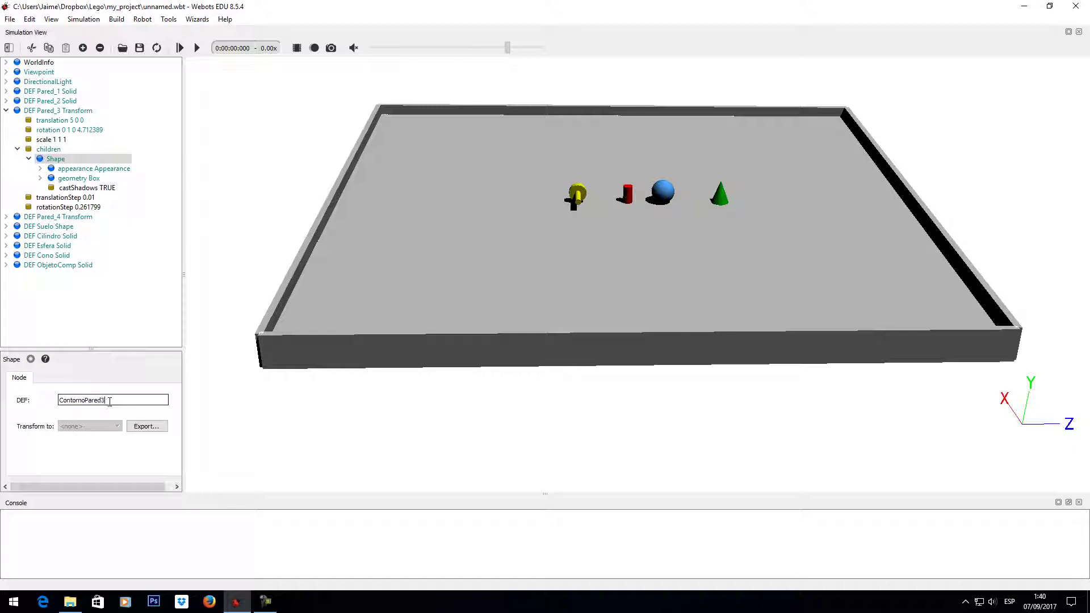
pyautogui.press('Return')
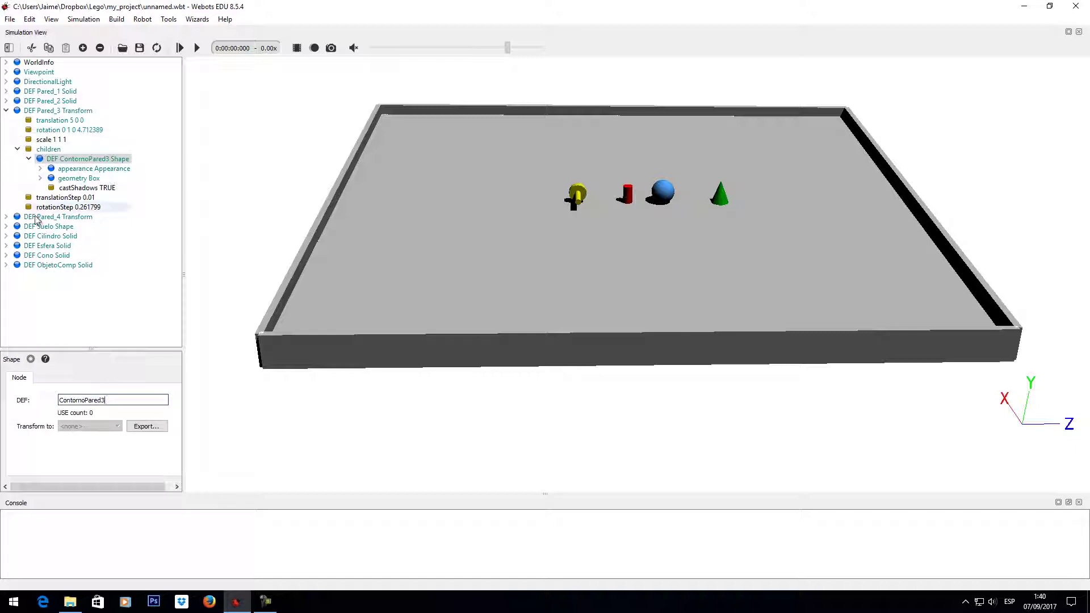
# Convert the Pared_3 wall from a Transform node to a Solid node
pyautogui.click(6, 110)
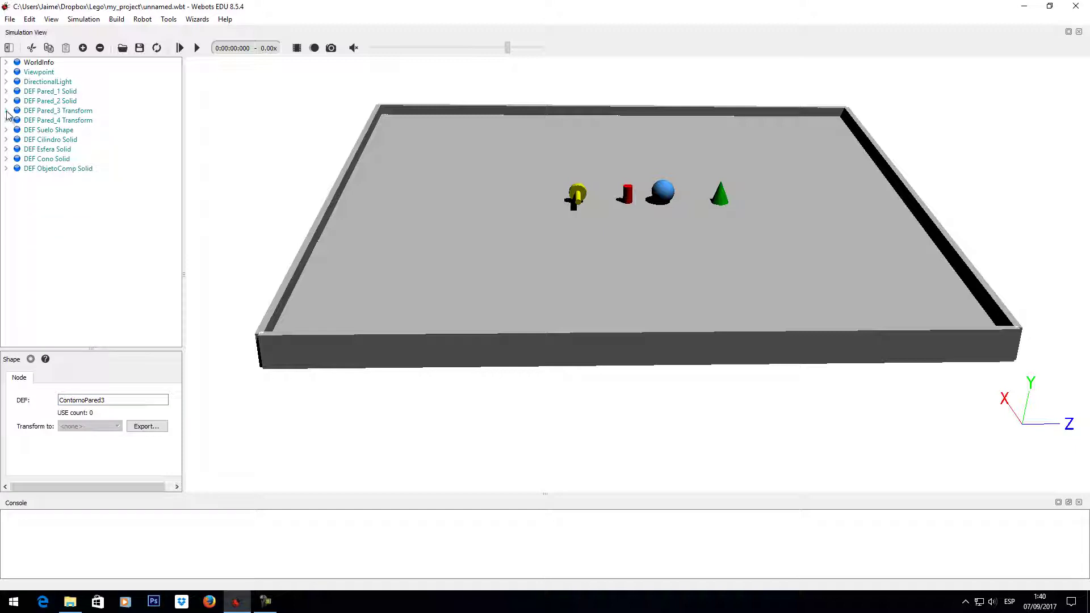
pyautogui.click(5, 110)
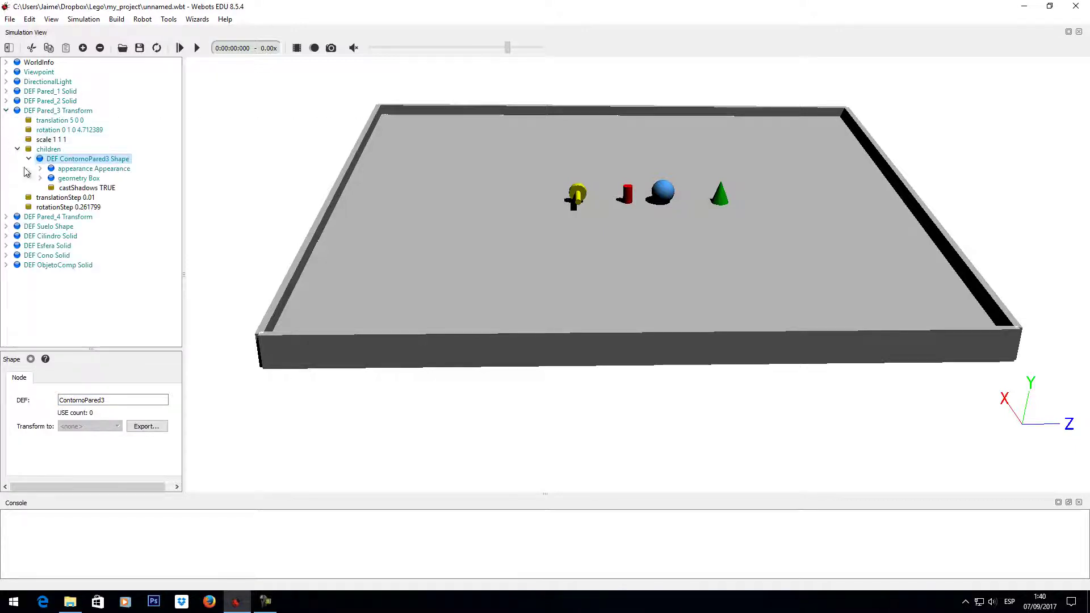
pyautogui.click(62, 111)
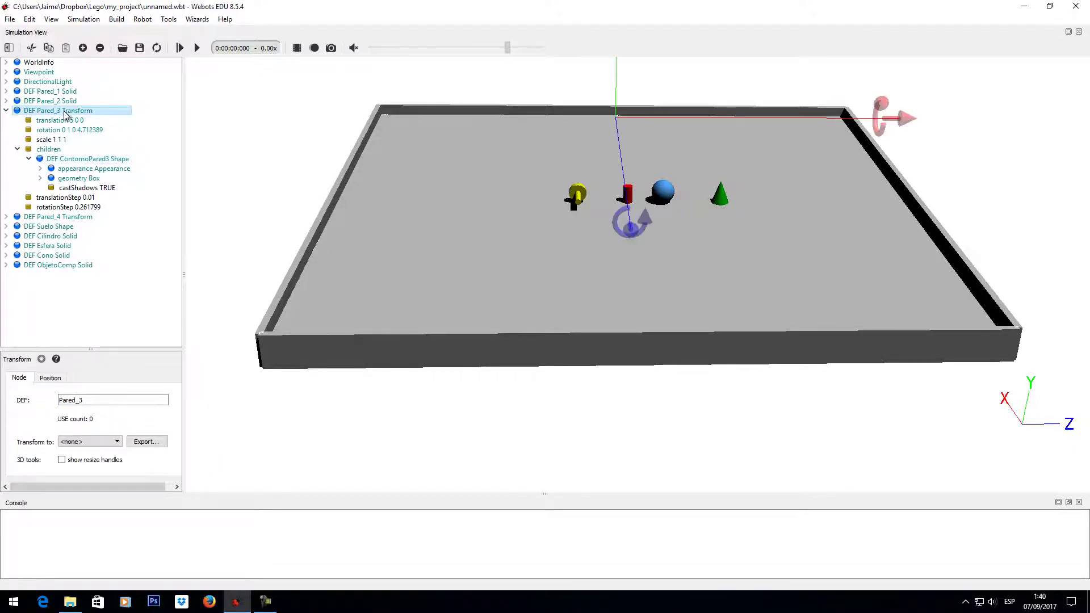
pyautogui.click(90, 442)
pyautogui.click(94, 488)
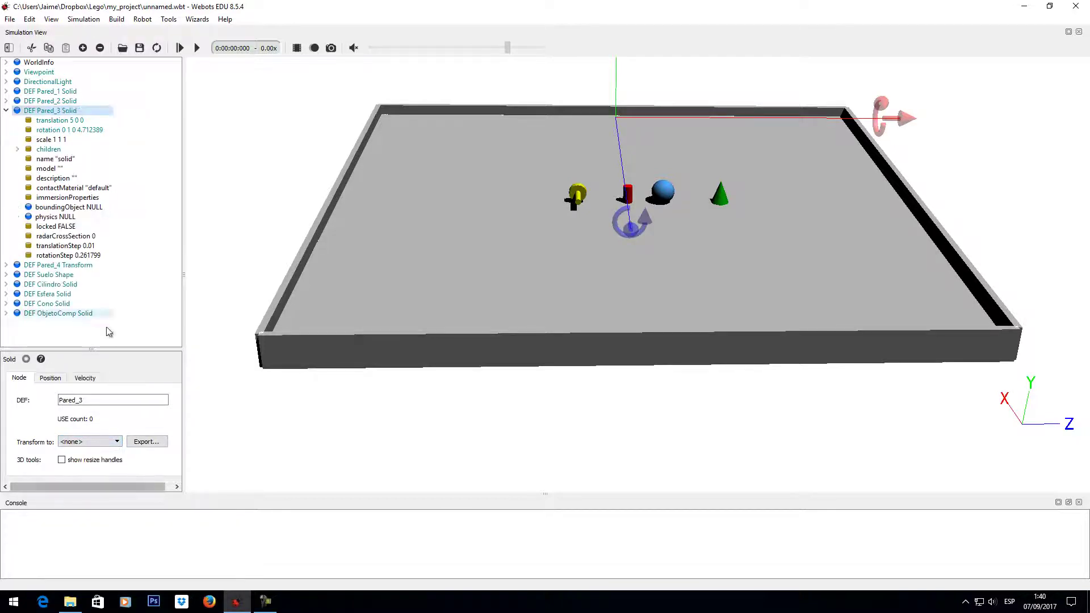
# Assign the existing ContornoPared3 shape as the boundingObject of Pared_3 through a USE reference
pyautogui.click(68, 208)
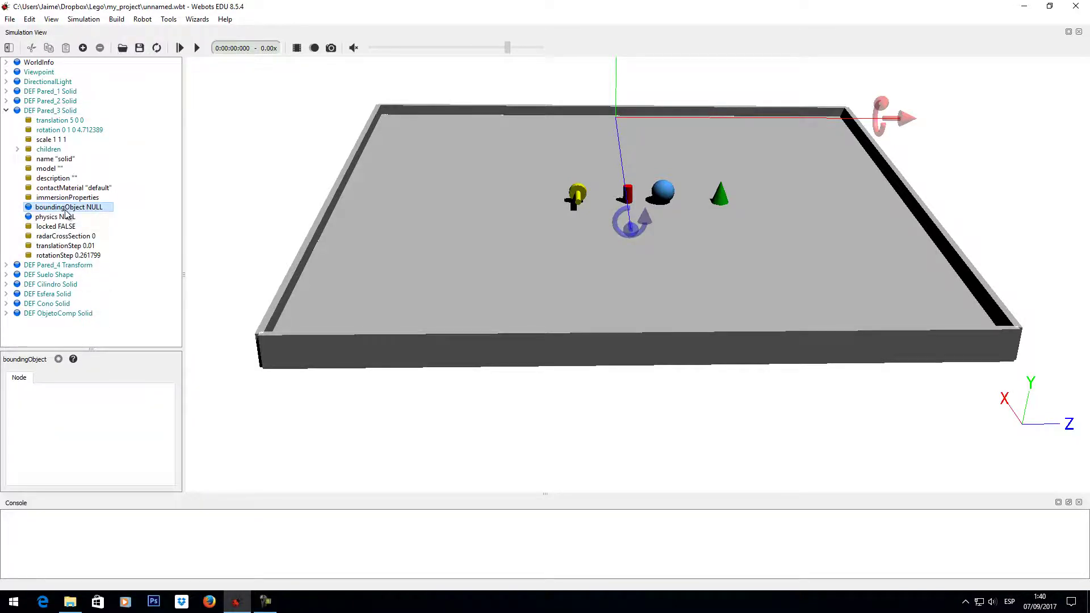
pyautogui.click(83, 48)
pyautogui.click(399, 213)
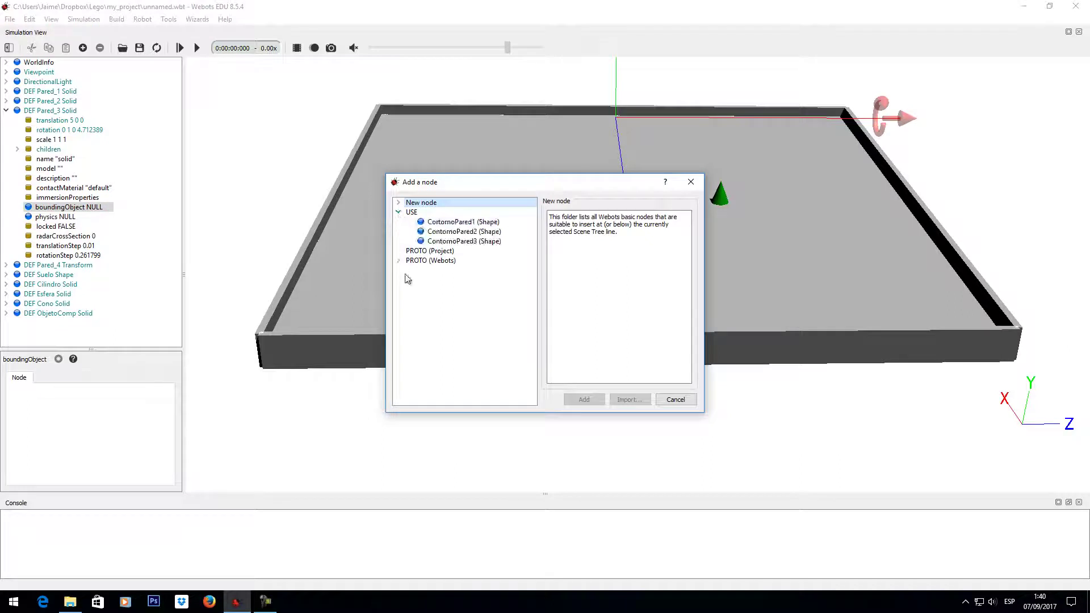
pyautogui.click(464, 242)
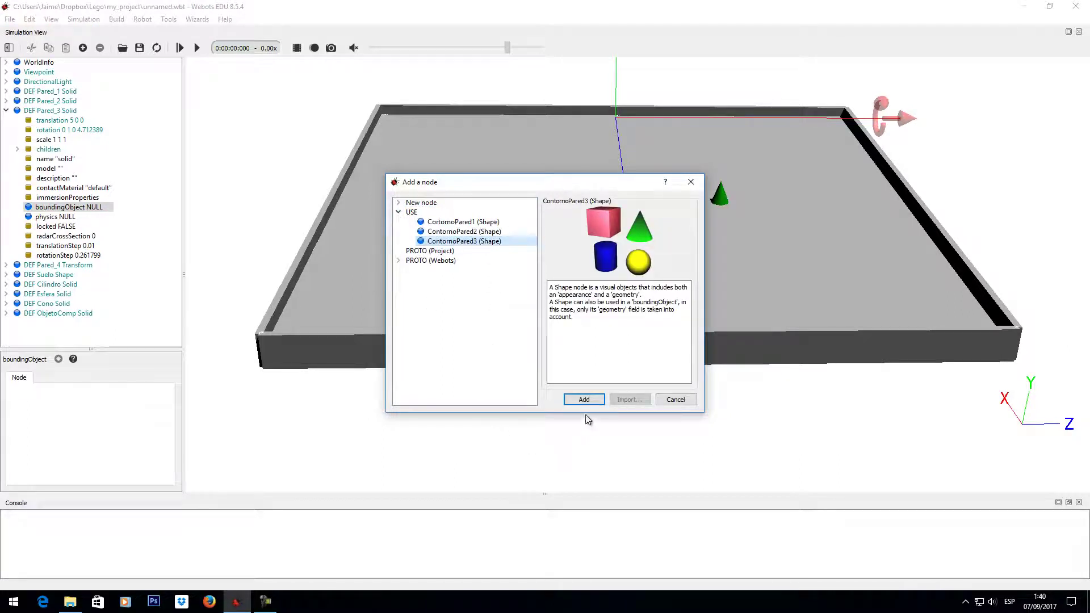
pyautogui.click(583, 398)
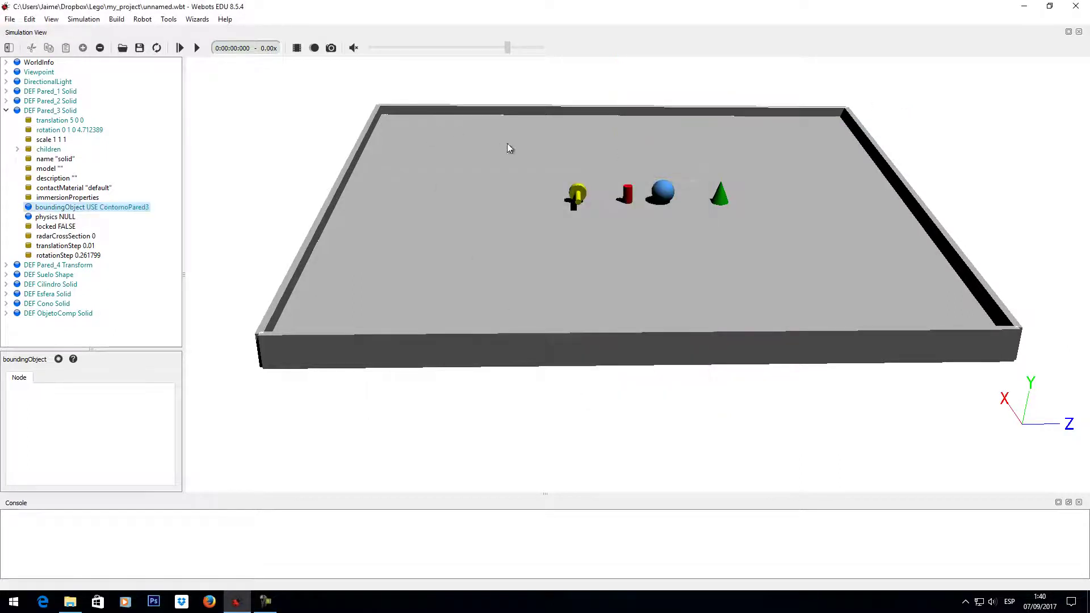
pyautogui.click(568, 109)
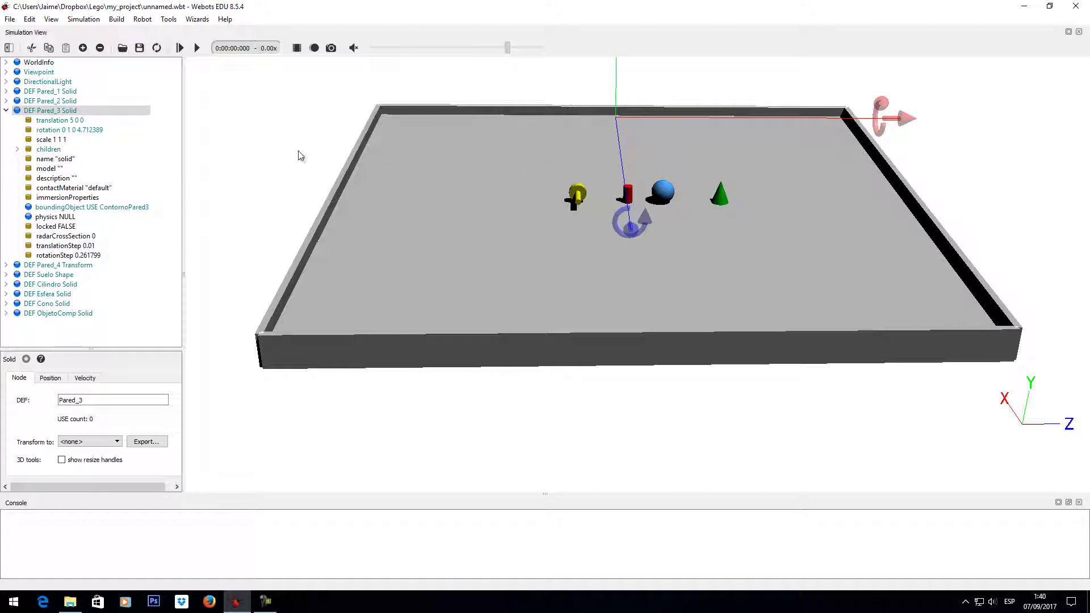
pyautogui.click(6, 110)
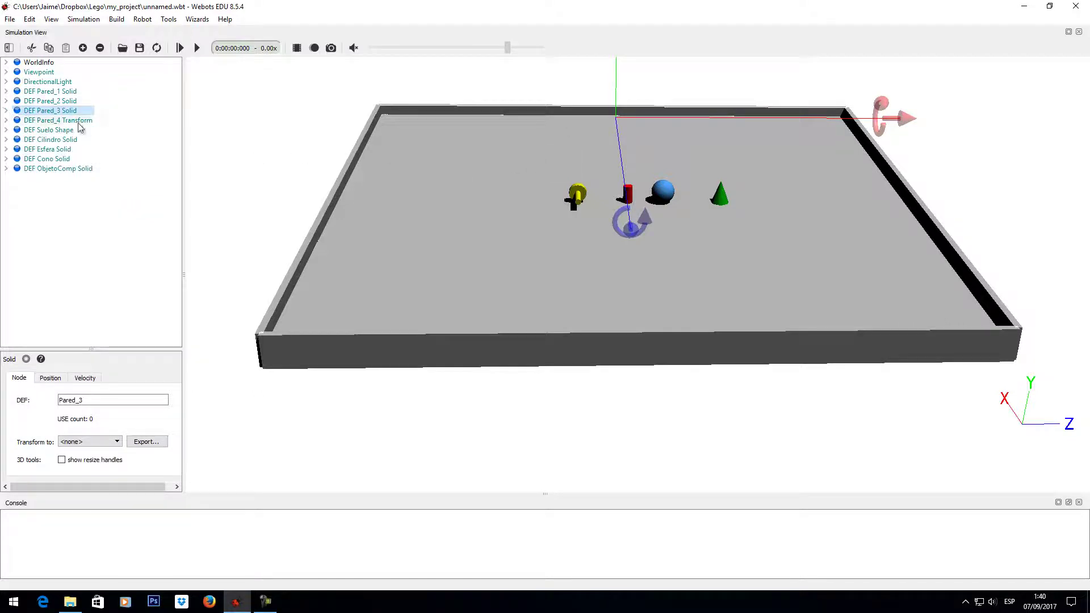
# Convert the Pared_4 wall from a Transform node to a Solid node
pyautogui.click(79, 122)
pyautogui.click(92, 443)
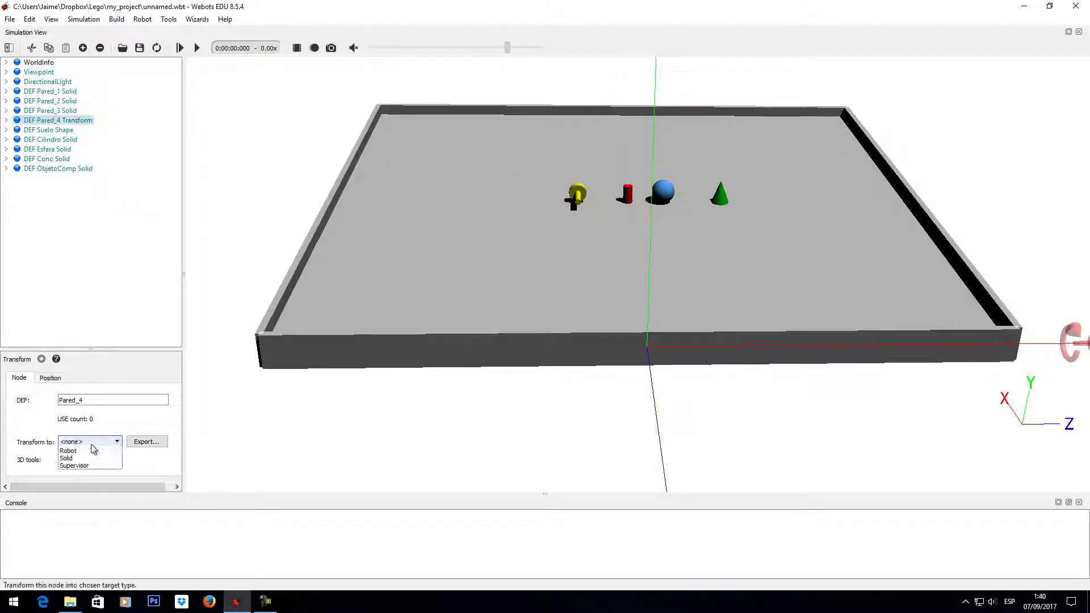
pyautogui.click(73, 487)
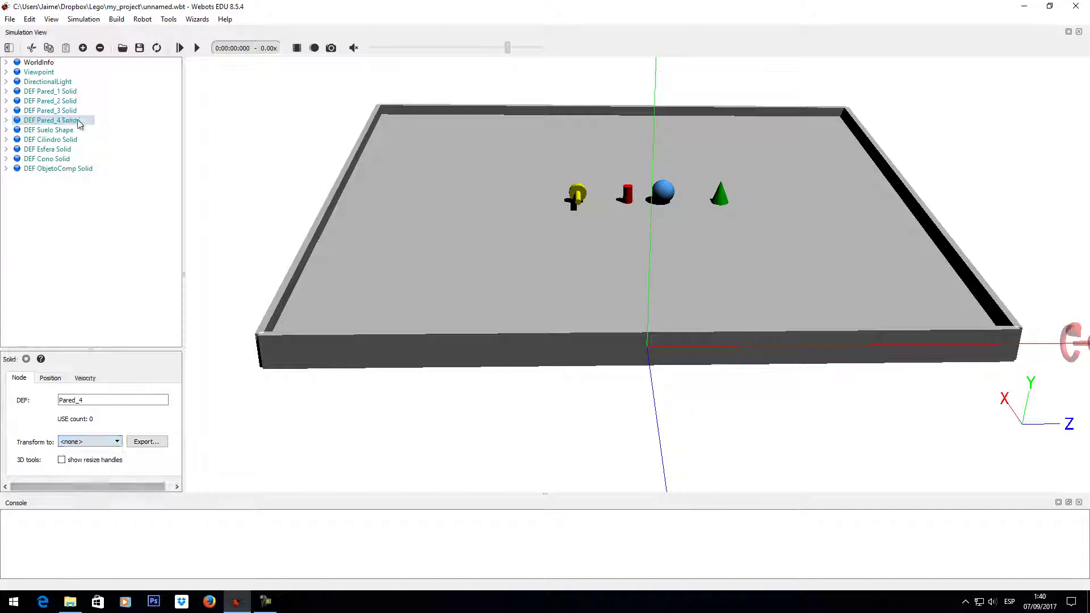
# Name the Shape node among Pared_4's children ContornoPared4 as its DEF
pyautogui.click(5, 120)
pyautogui.click(17, 159)
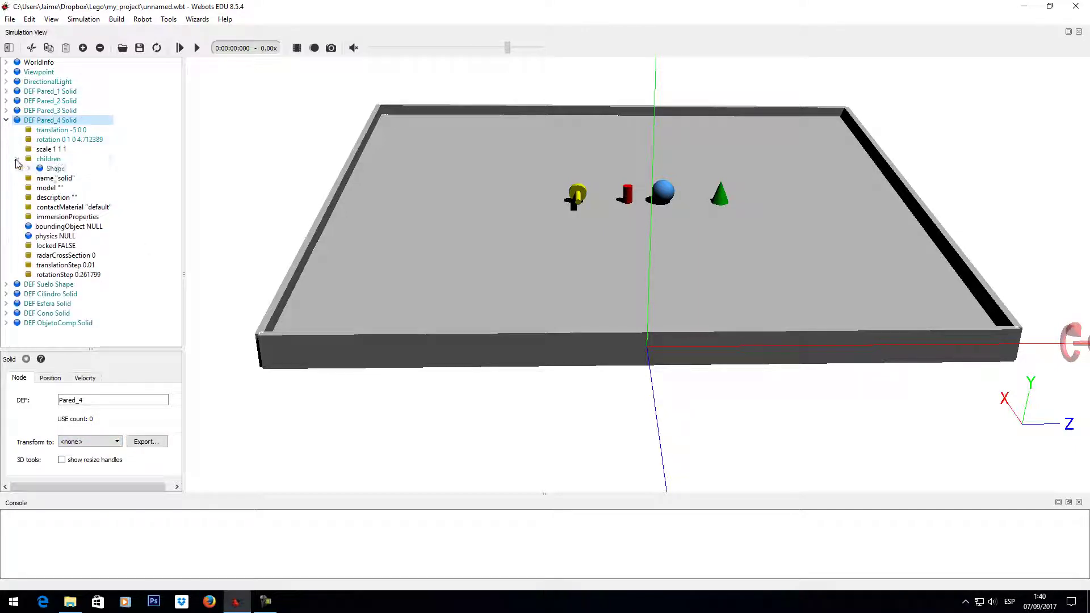
pyautogui.click(55, 168)
pyautogui.click(112, 399)
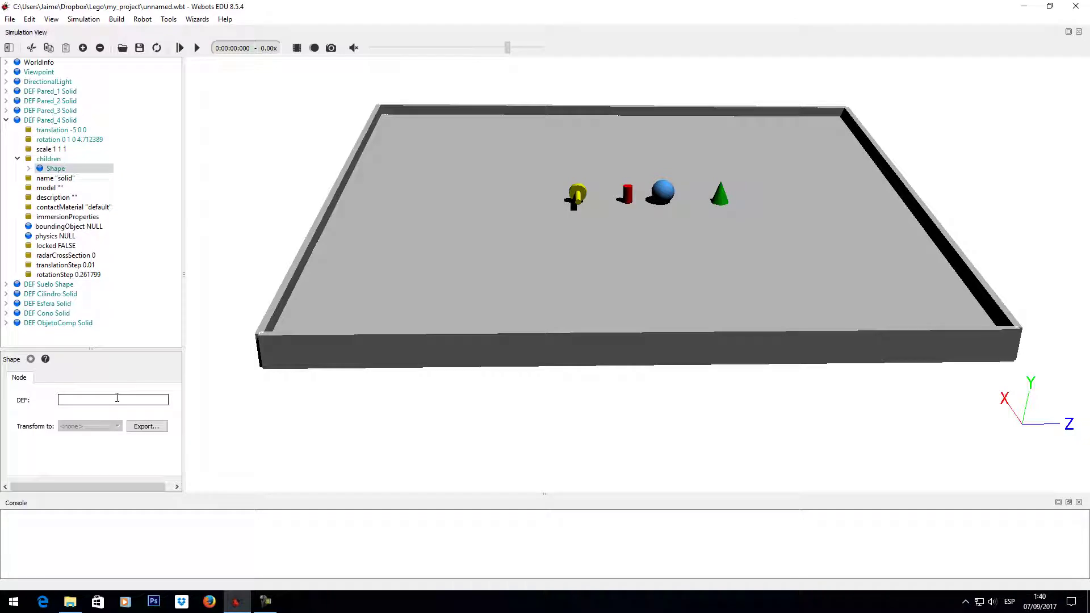
pyautogui.write('ContornoPared2')
pyautogui.press('Return')
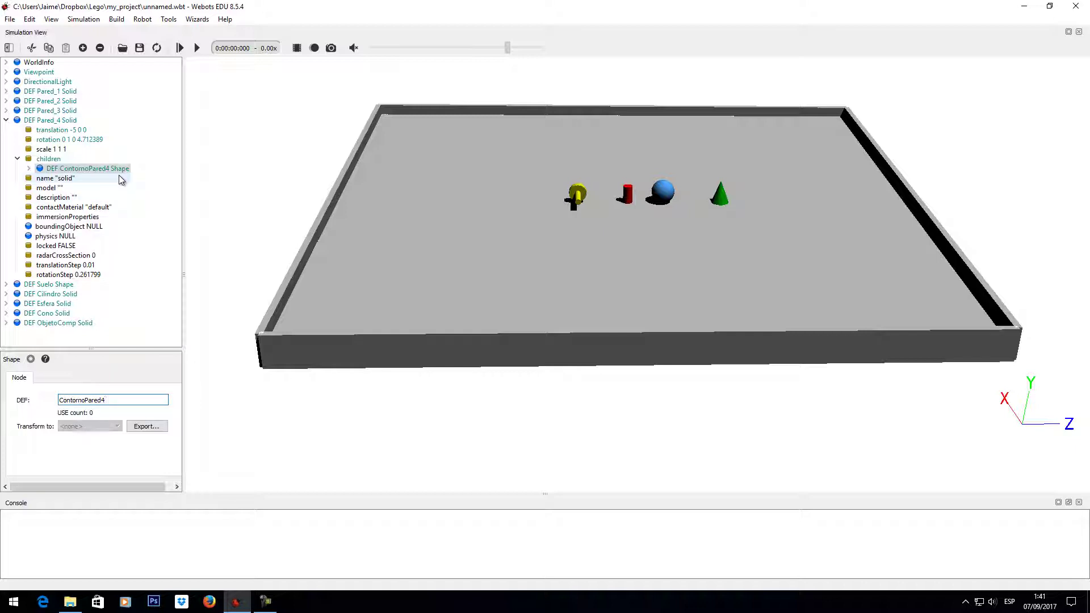
pyautogui.click(29, 168)
pyautogui.click(18, 159)
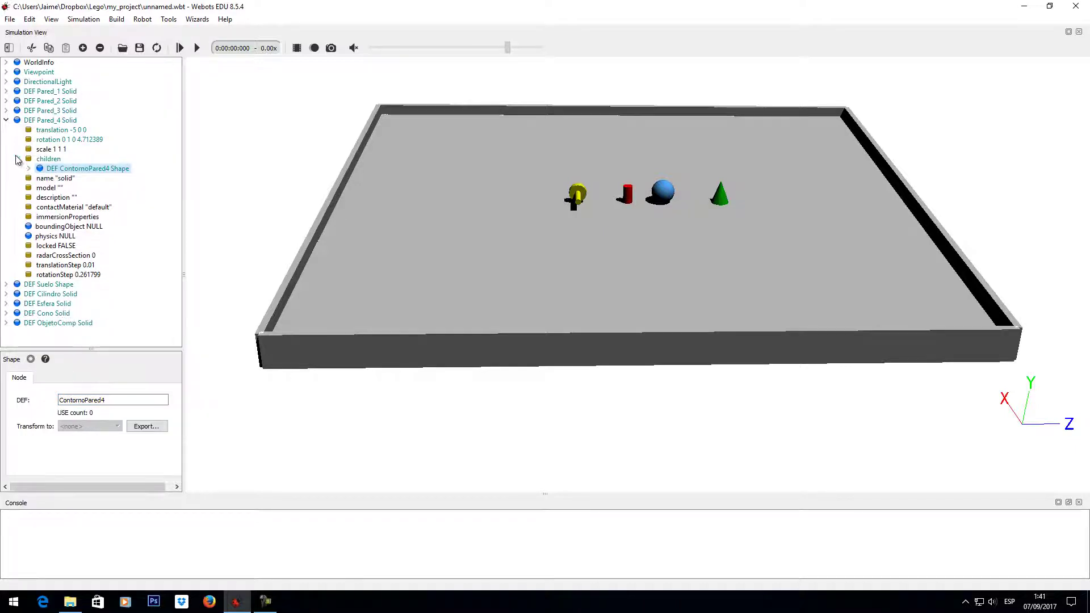
# Assign the existing ContornoPared4 shape as Pared_4's boundingObject through a USE reference and check the walls in the 3D scene
pyautogui.click(71, 217)
pyautogui.click(82, 48)
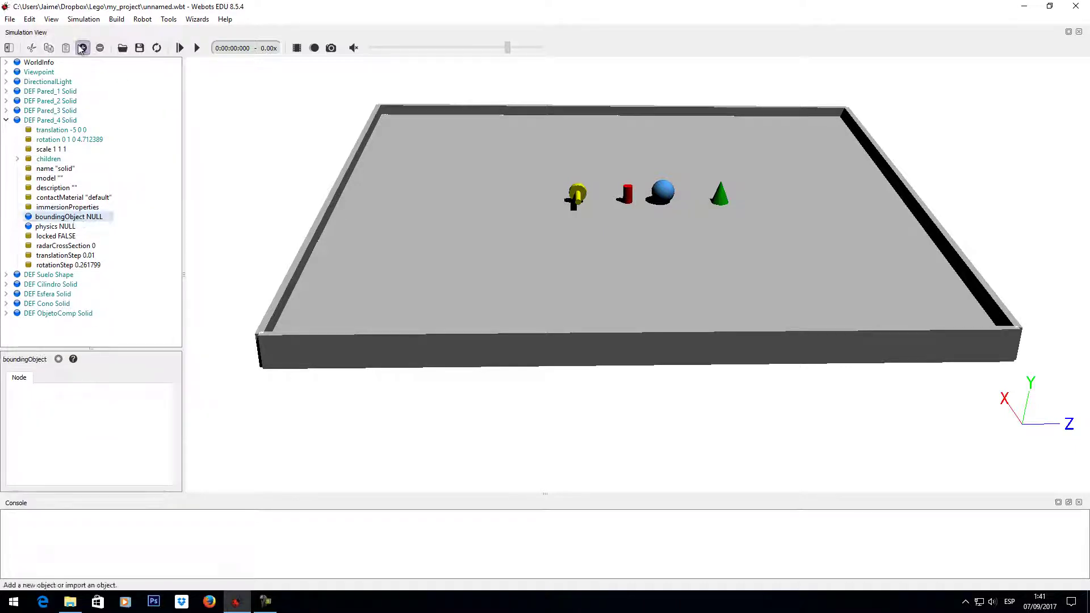
pyautogui.click(399, 202)
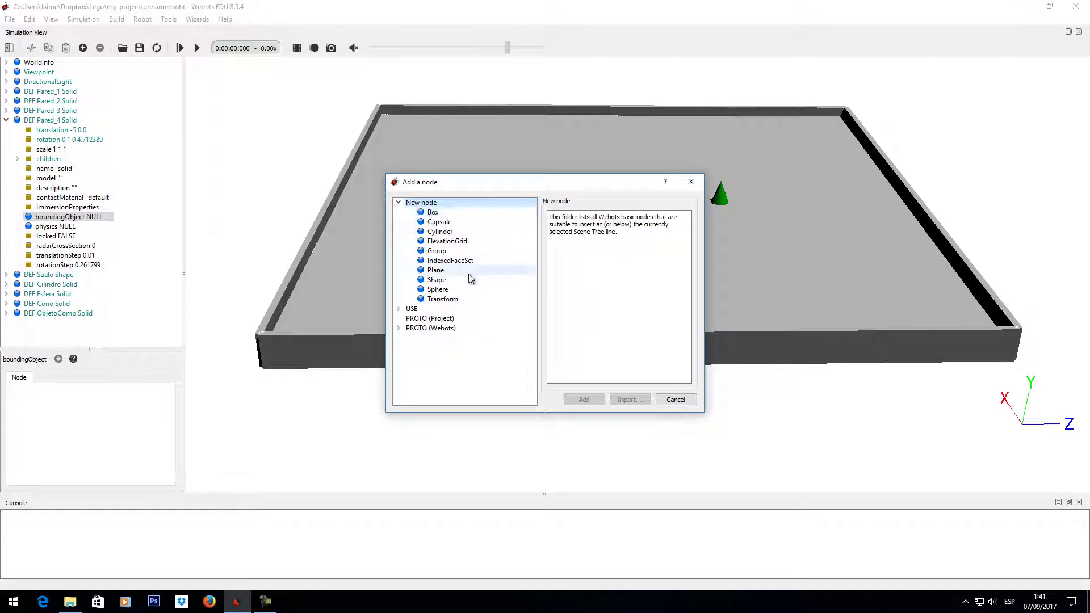
pyautogui.click(398, 202)
pyautogui.click(399, 211)
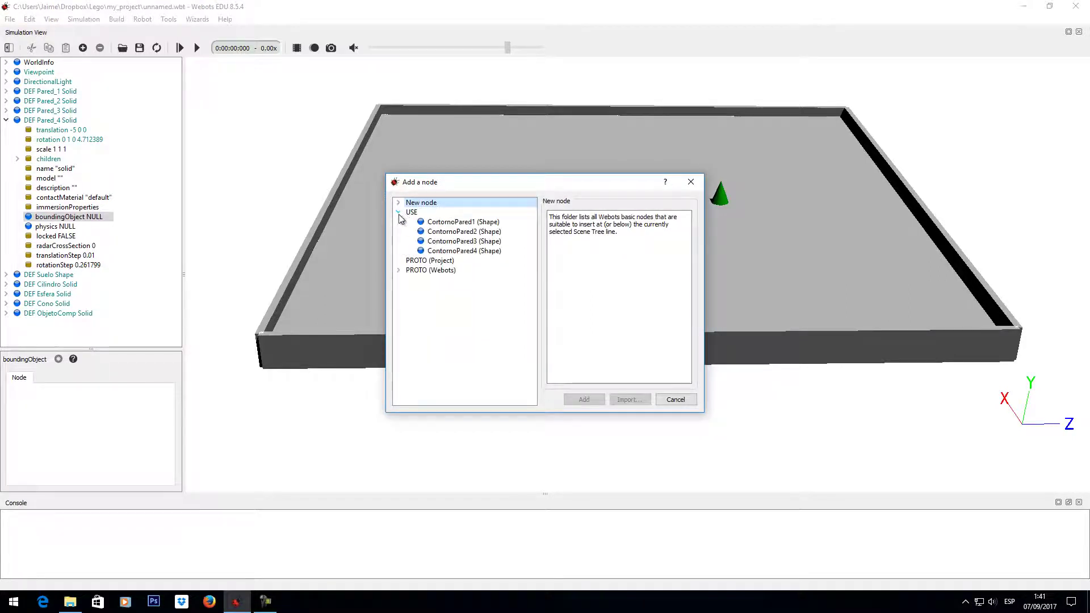
pyautogui.click(455, 251)
pyautogui.click(590, 399)
pyautogui.click(564, 349)
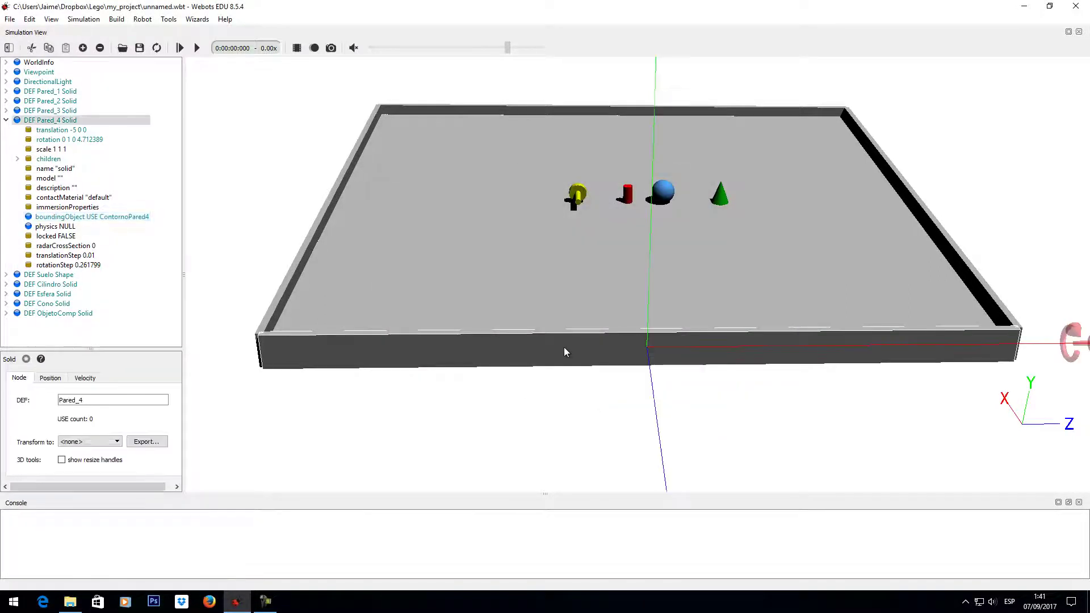
pyautogui.click(286, 271)
pyautogui.click(489, 104)
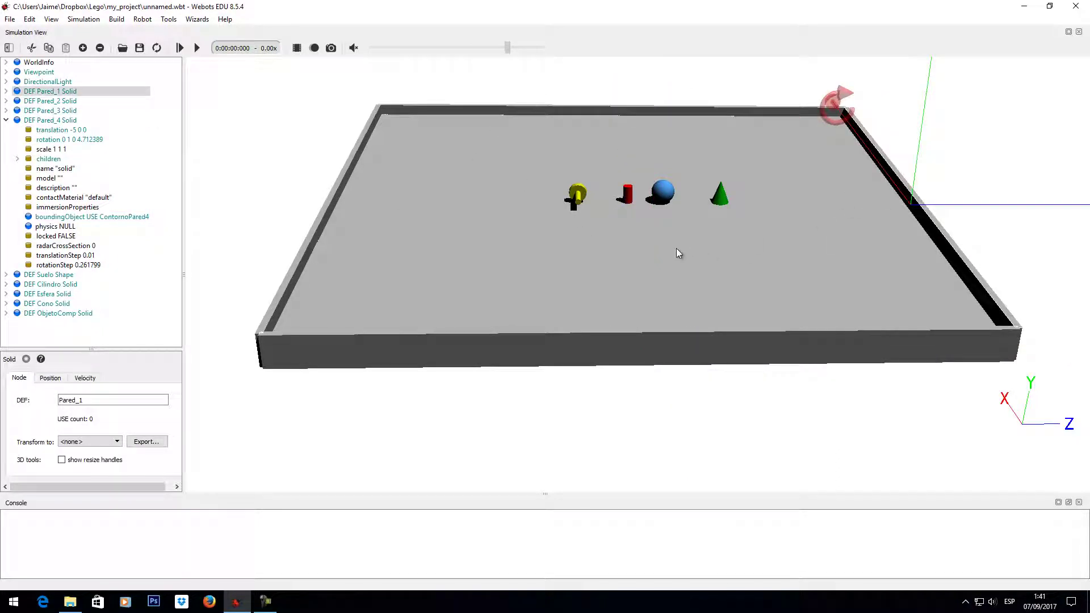
pyautogui.click(6, 121)
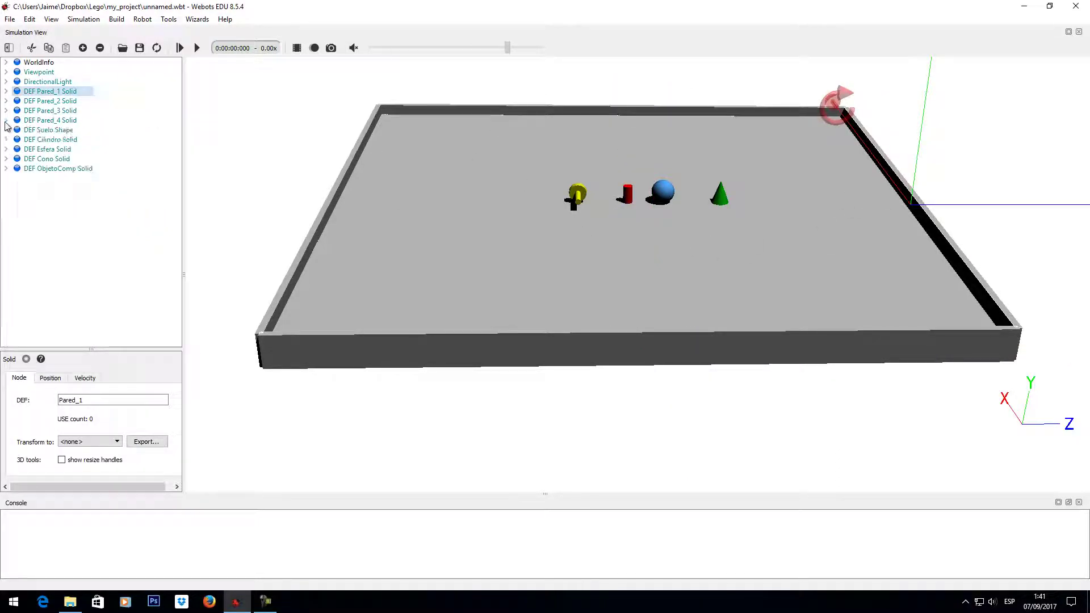
# Add a new Solid node to the world directly after the Suelo shape
pyautogui.click(73, 132)
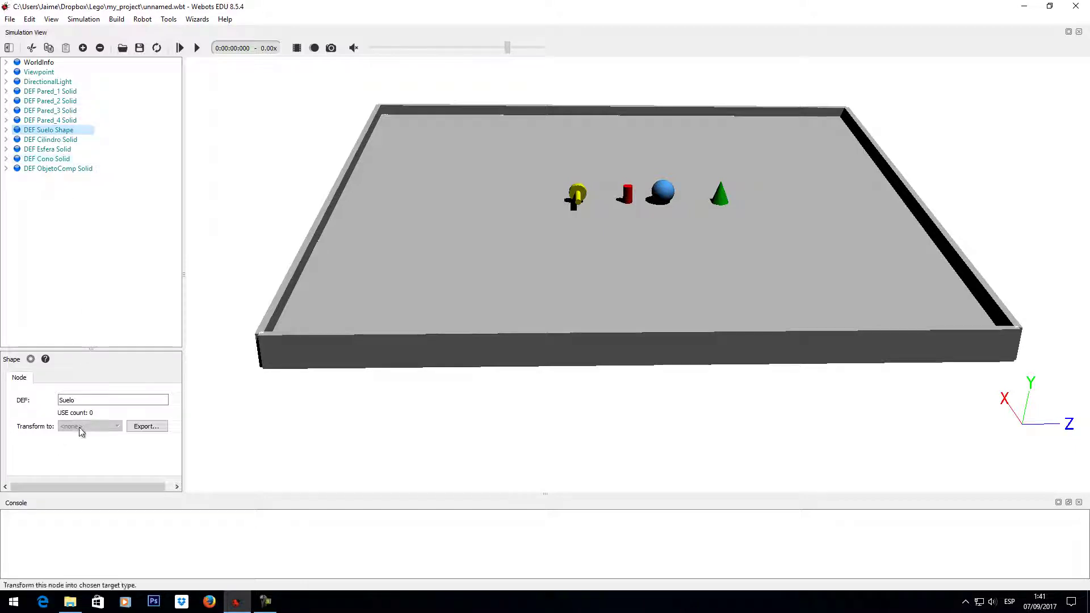
pyautogui.click(74, 396)
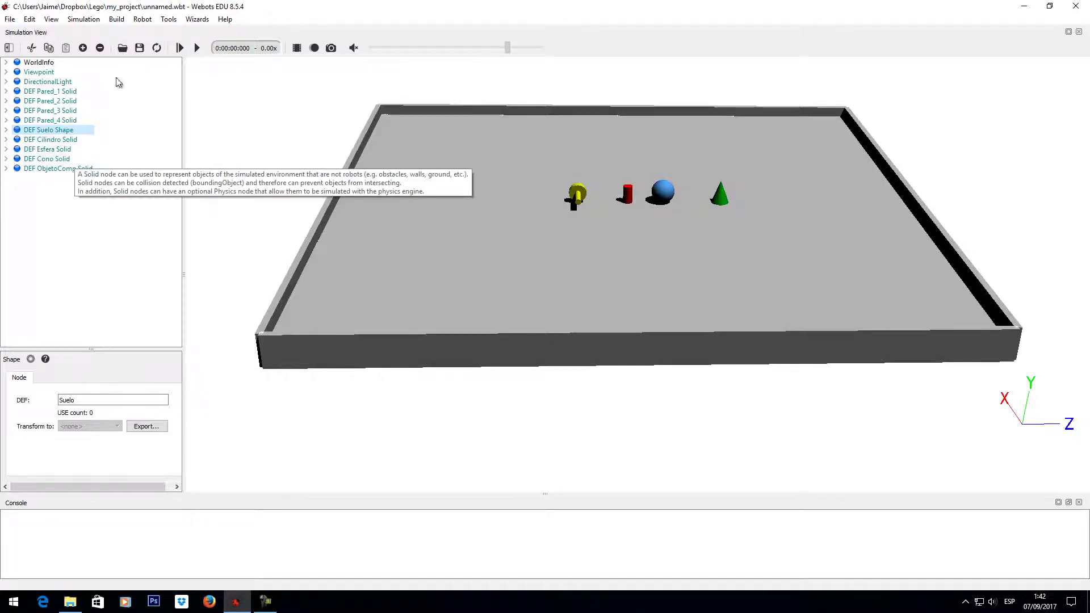
pyautogui.click(85, 49)
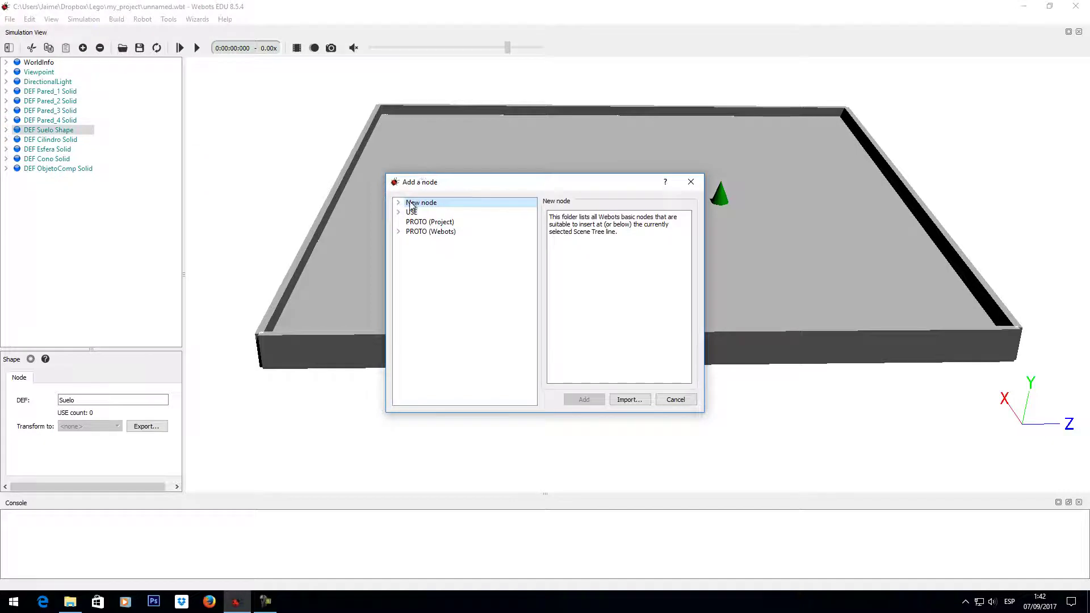
pyautogui.click(398, 204)
pyautogui.click(452, 311)
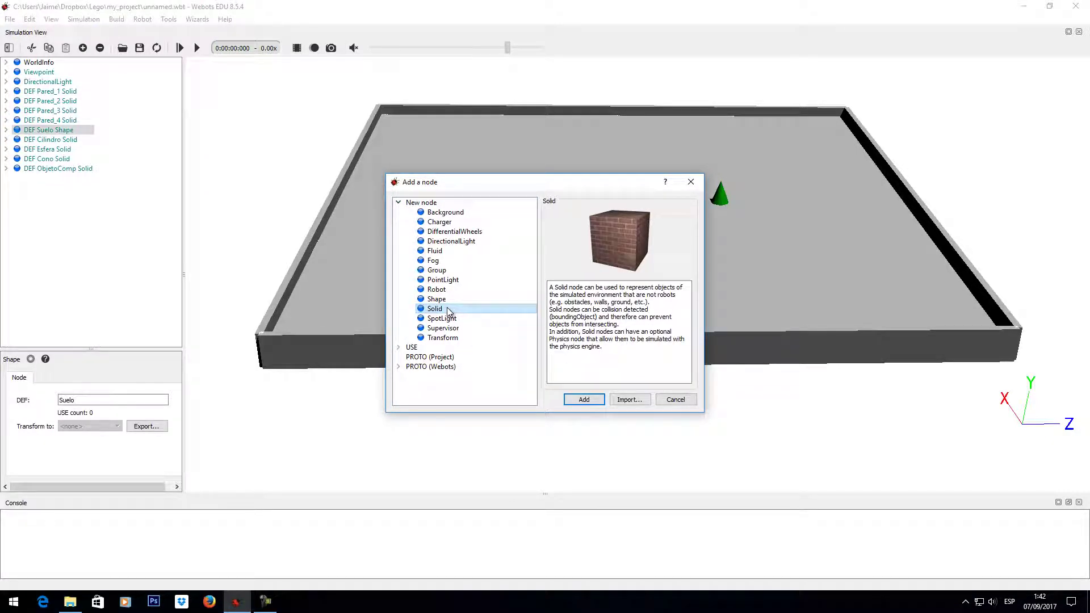
pyautogui.click(587, 400)
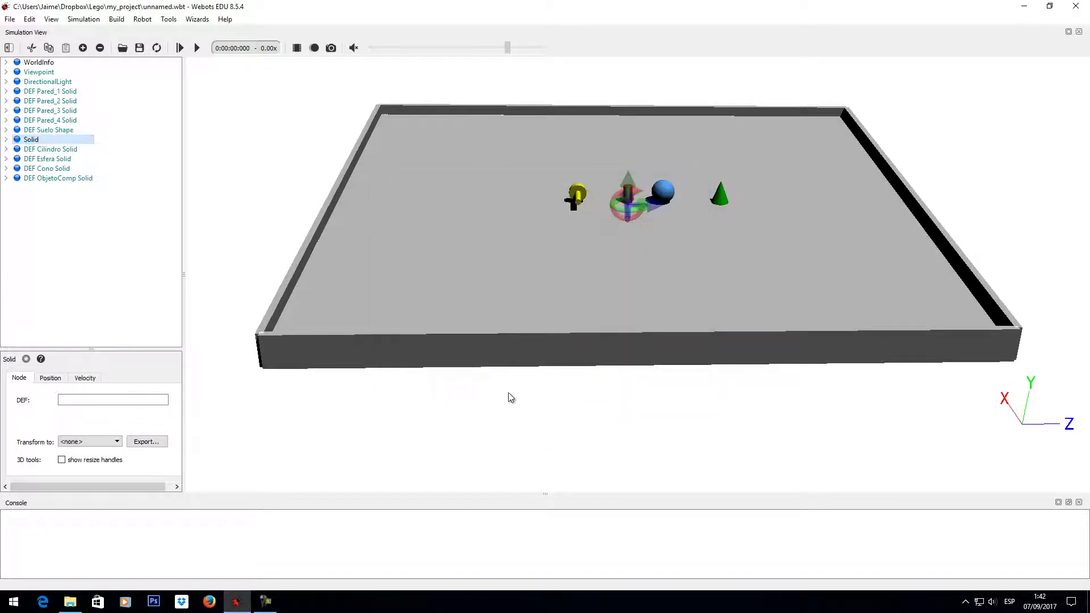
# Name the new Solid node SueloPisable as its DEF
pyautogui.click(6, 139)
pyautogui.click(116, 400)
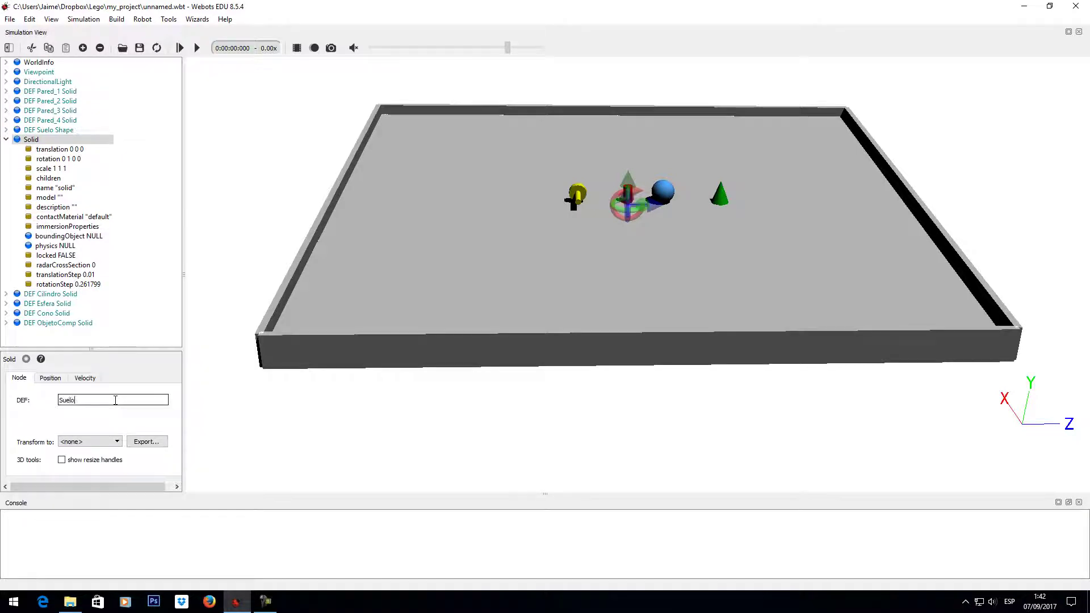
pyautogui.press('Return')
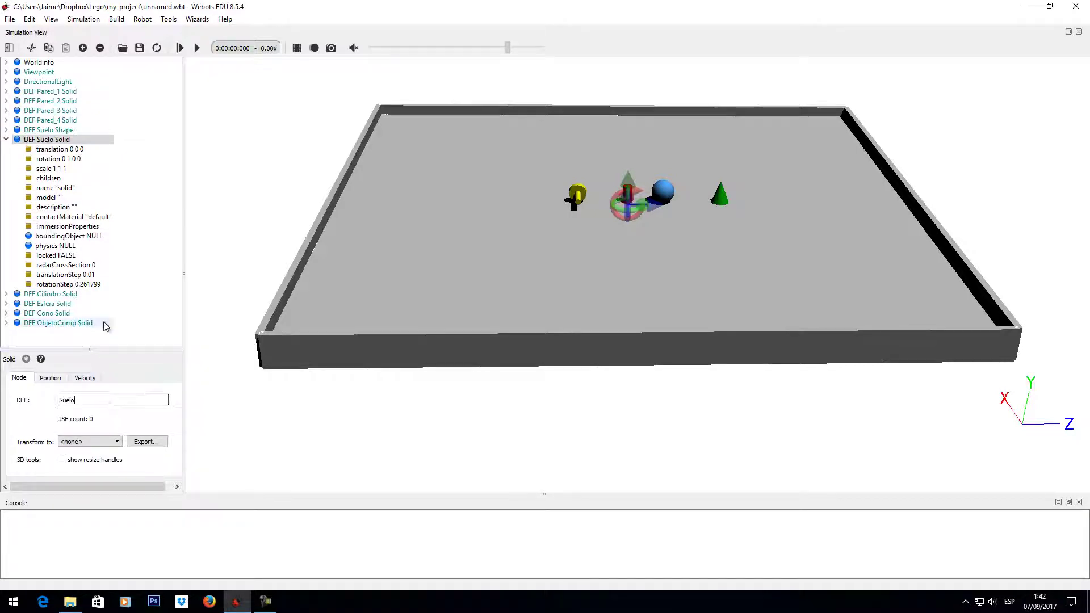
pyautogui.click(84, 401)
pyautogui.write('Pi')
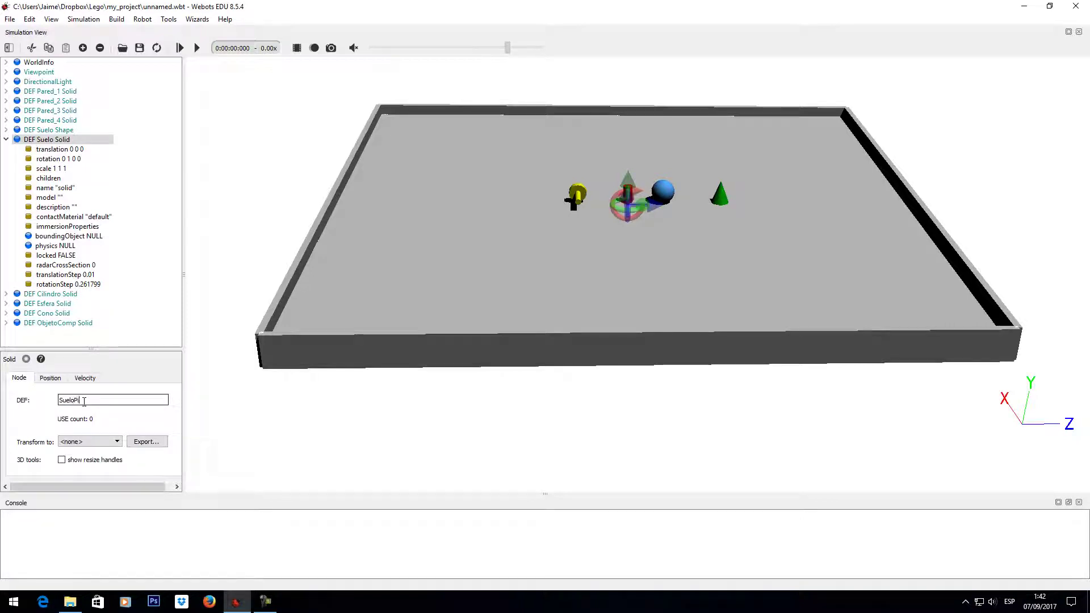
pyautogui.write('so')
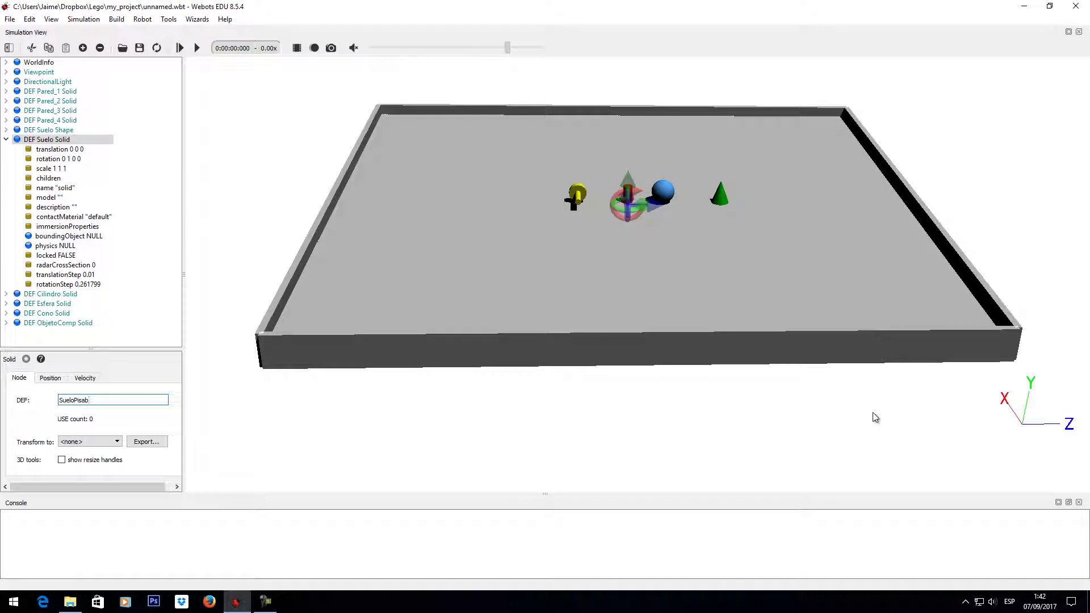
pyautogui.write('ble')
pyautogui.press('Return')
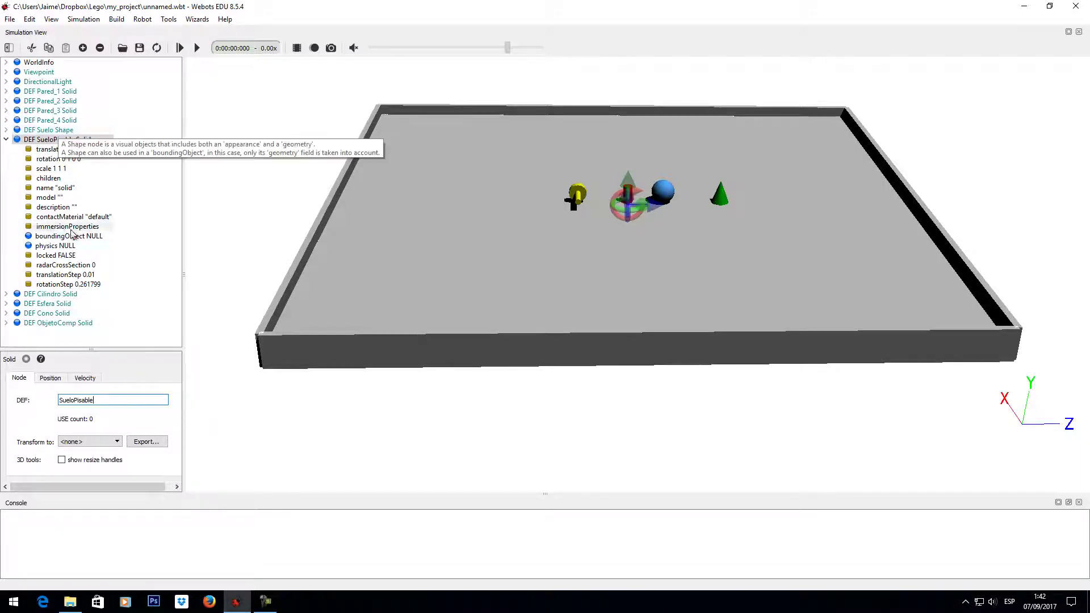
# Assign the existing Suelo shape as SueloPisable's boundingObject through a USE reference
pyautogui.click(94, 240)
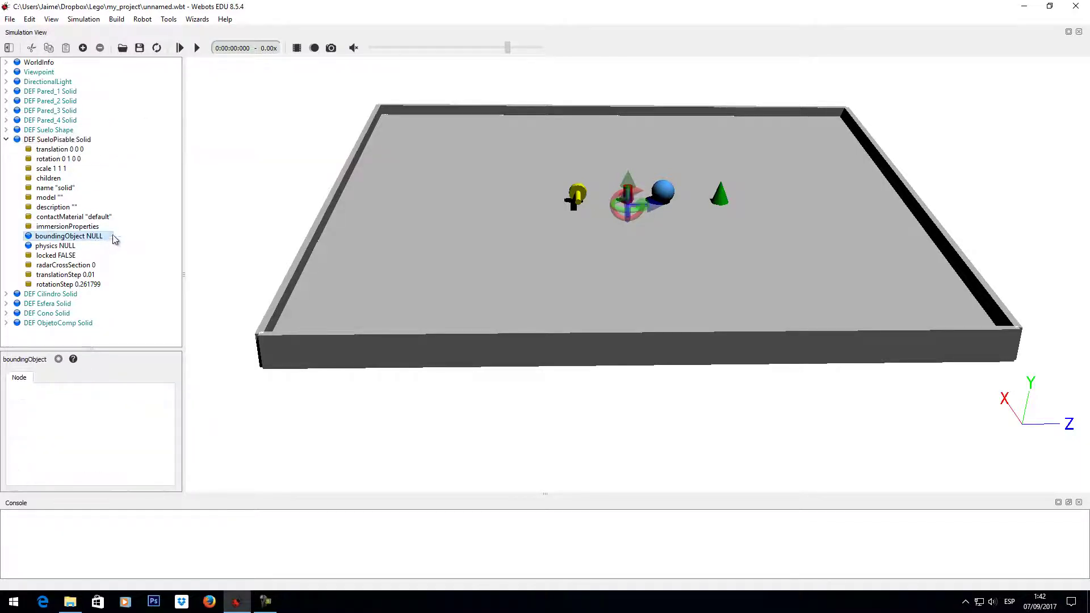
pyautogui.click(83, 48)
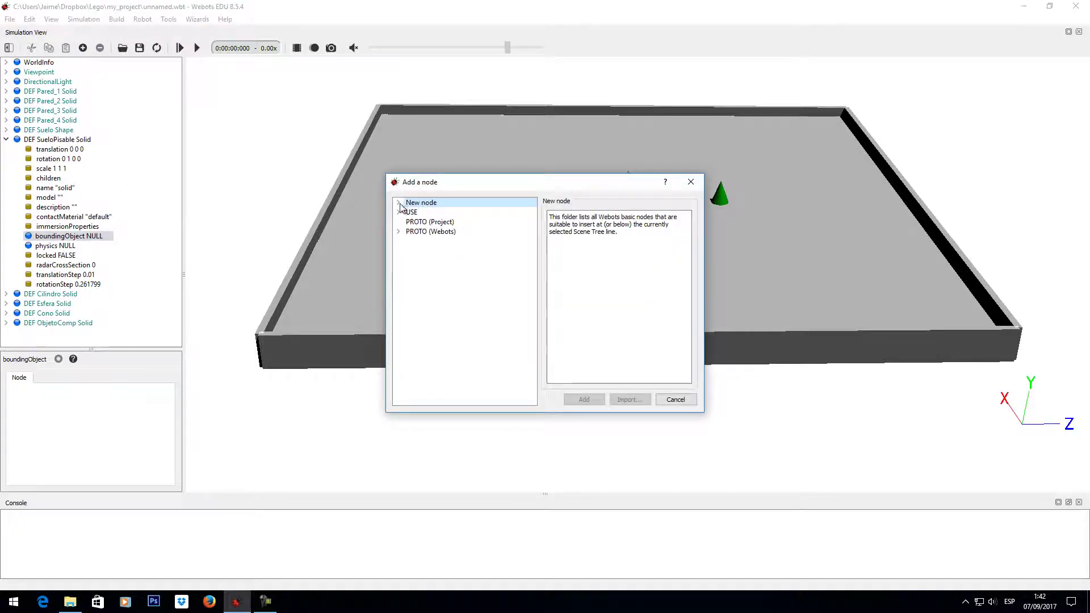
pyautogui.click(399, 204)
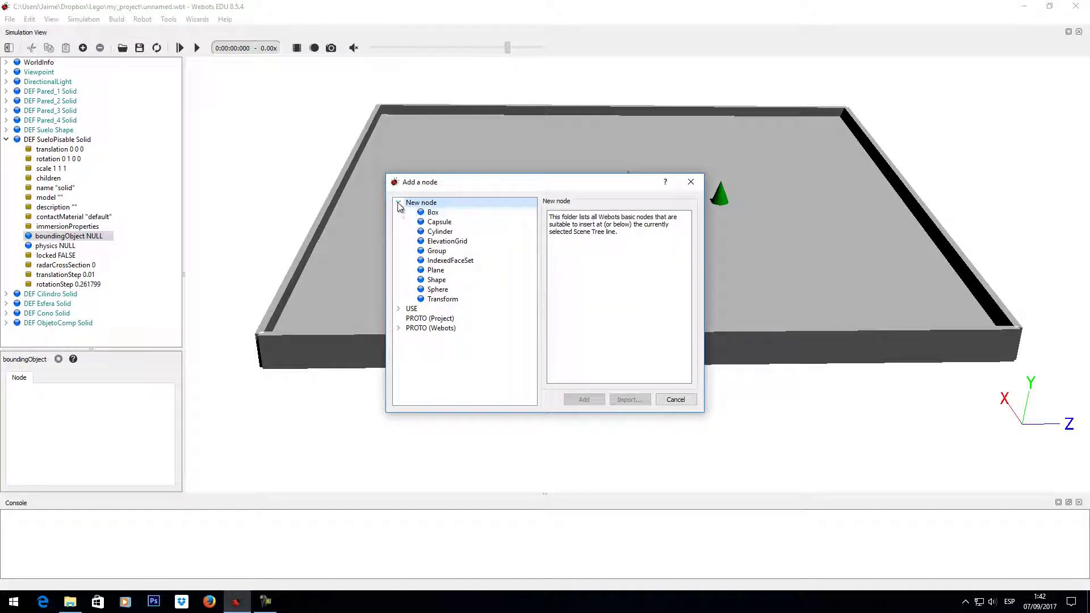
pyautogui.click(399, 204)
pyautogui.click(399, 213)
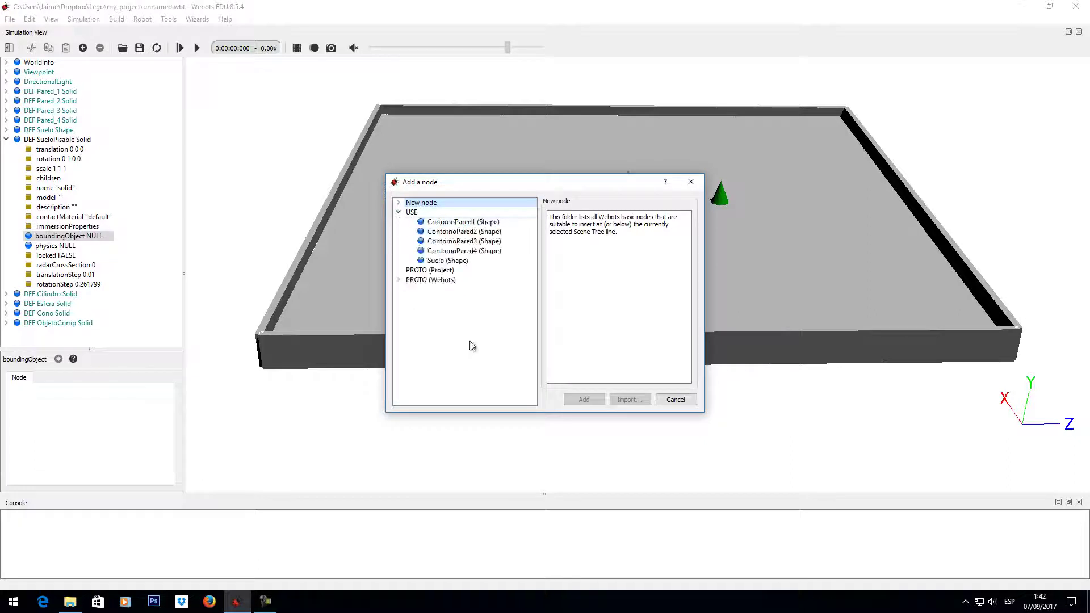
pyautogui.click(469, 260)
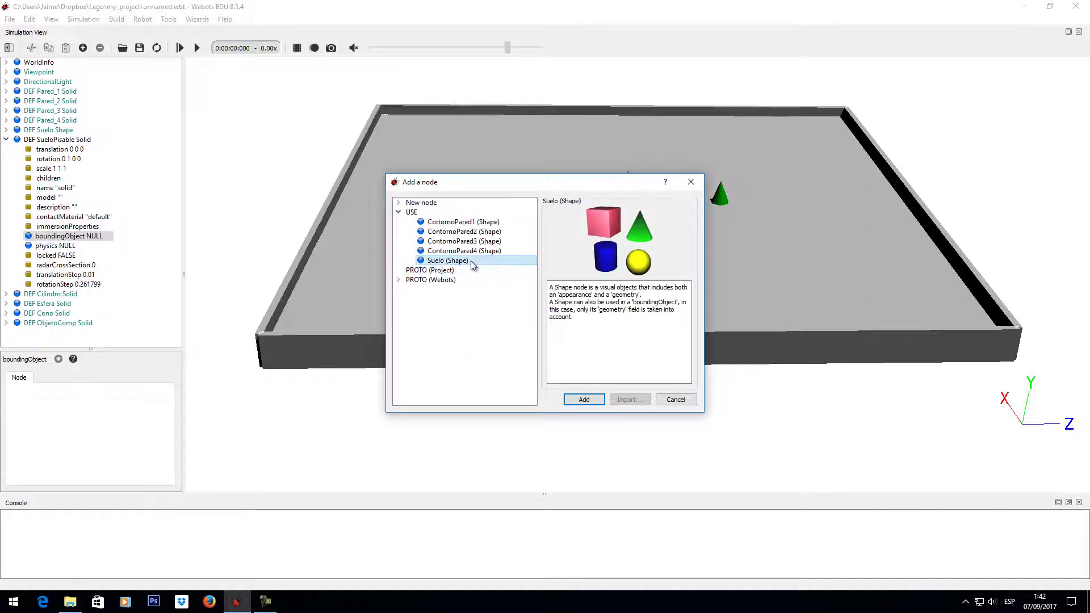
pyautogui.click(585, 400)
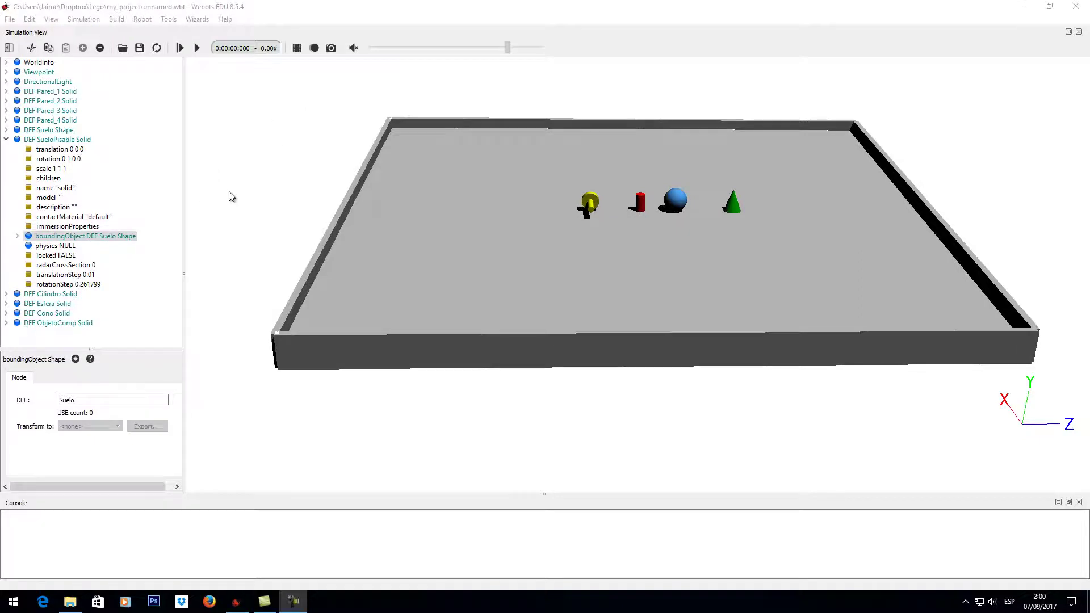
# Add the existing Suelo shape to SueloPisable's children through a USE reference and collapse the node
pyautogui.click(50, 178)
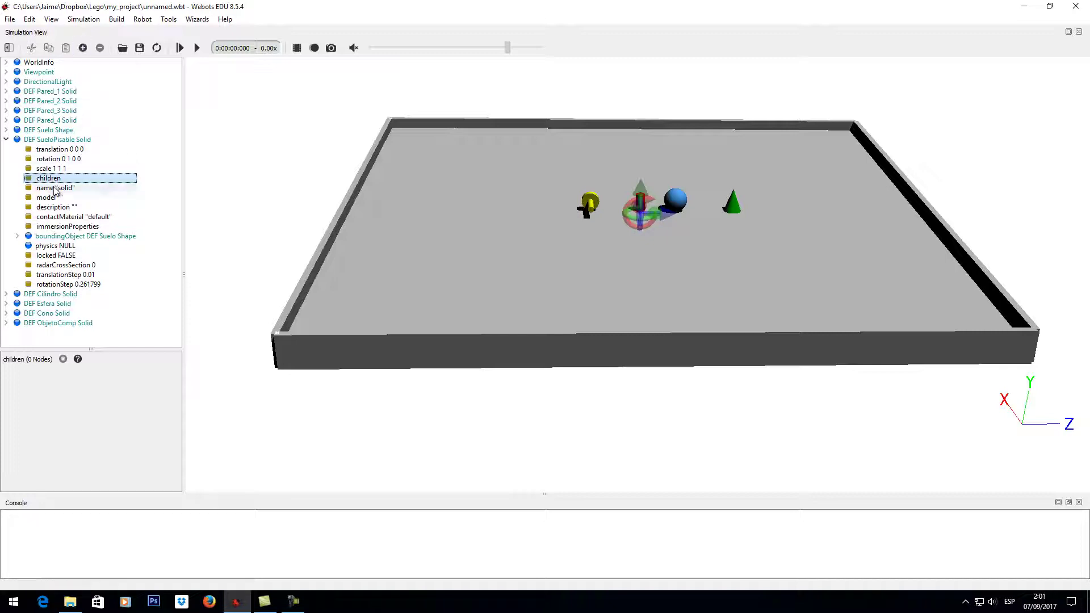
pyautogui.click(83, 48)
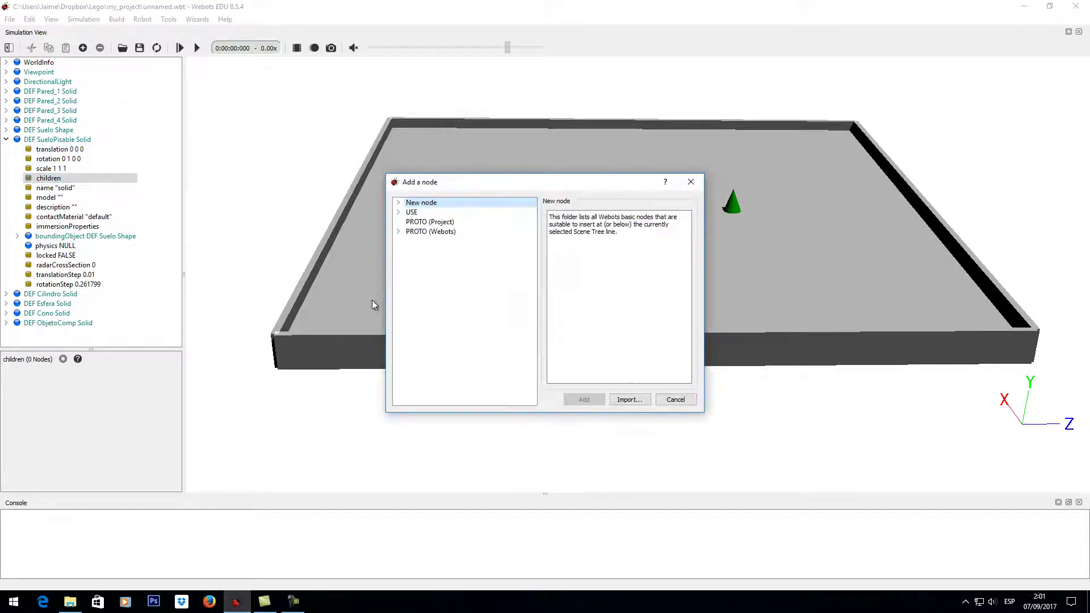
pyautogui.click(398, 213)
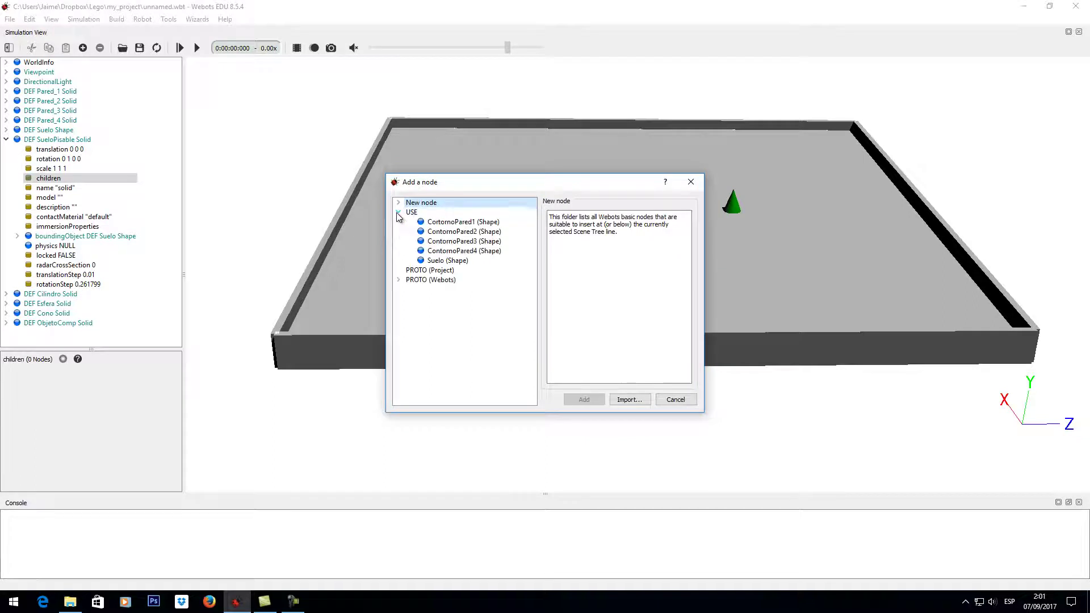
pyautogui.click(430, 262)
pyautogui.click(585, 400)
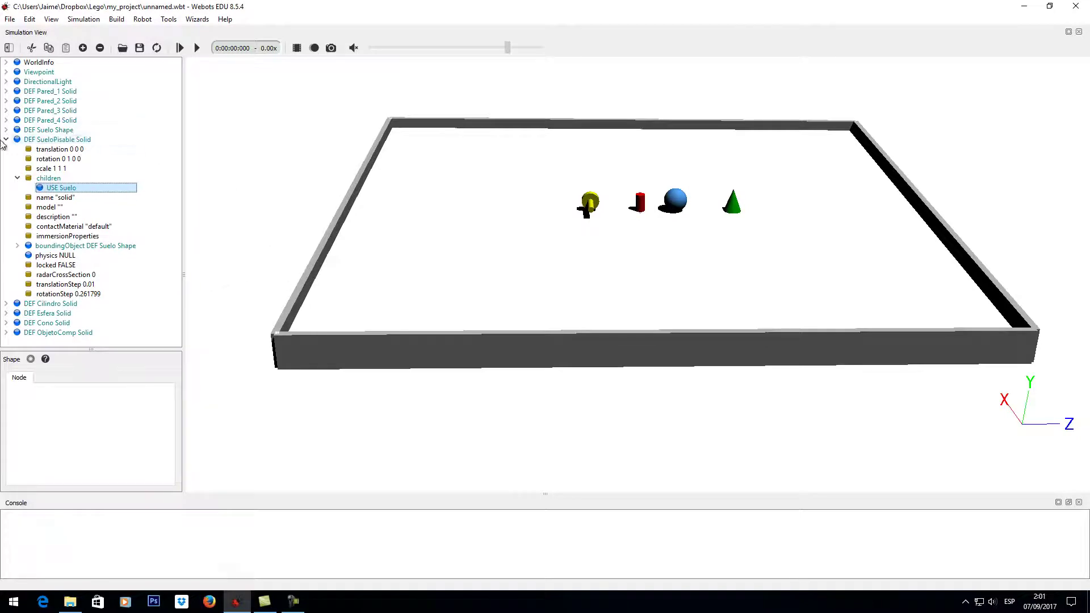
pyautogui.click(6, 139)
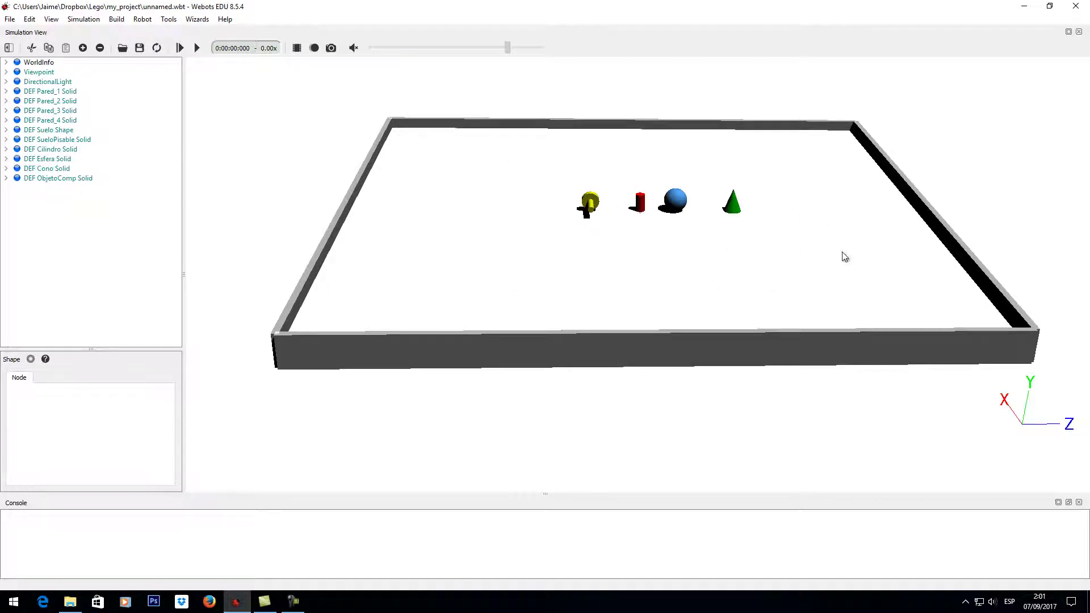
# Delete the original standalone Suelo Shape node from the world, accepting the DEF node deletion, and check the floor in the 3D scene
pyautogui.click(61, 130)
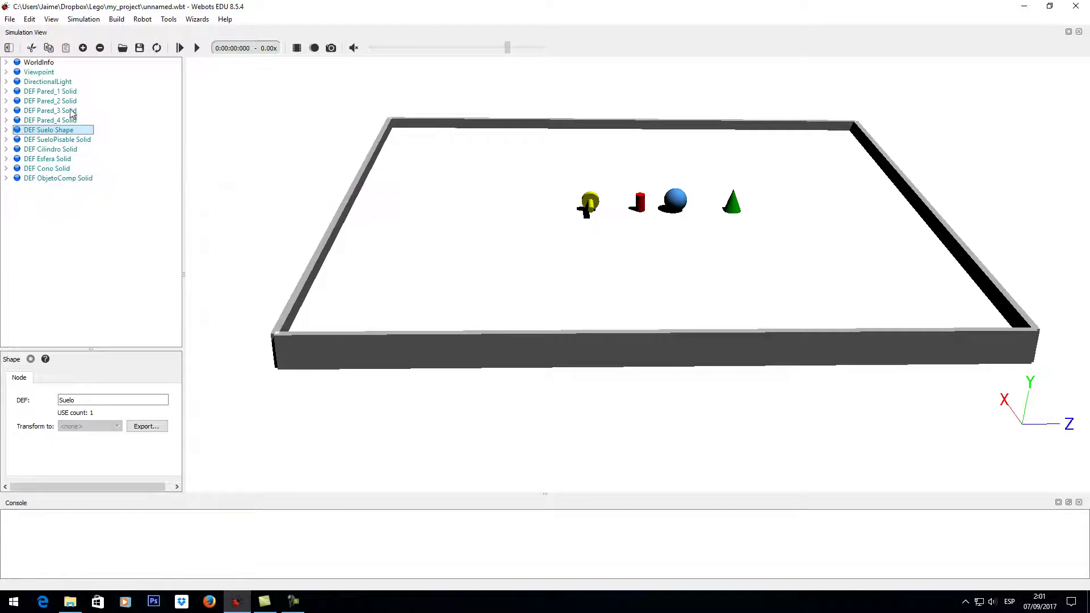
pyautogui.click(101, 50)
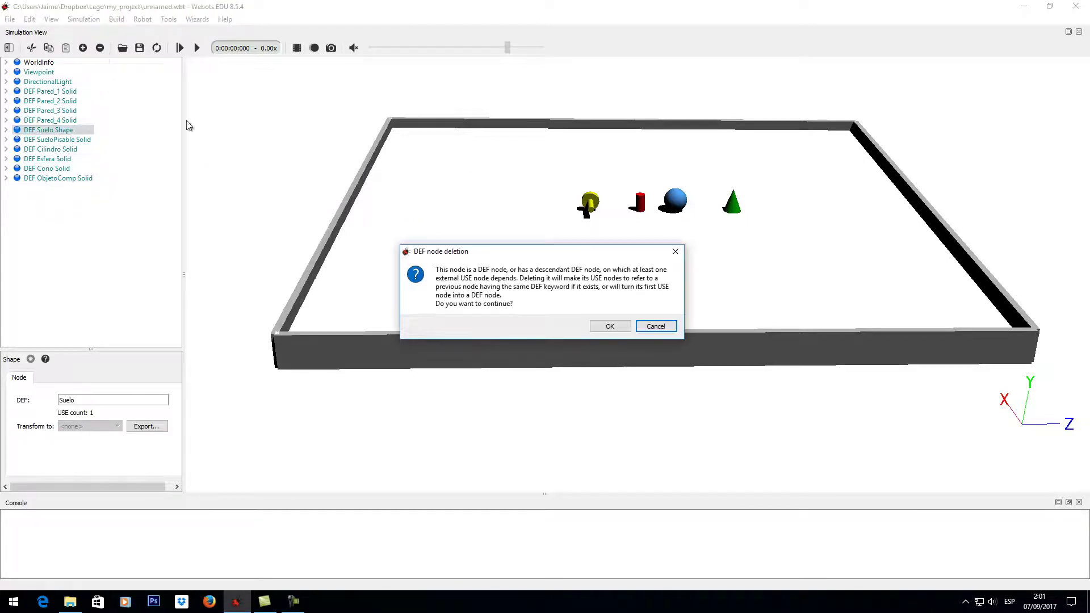
pyautogui.click(606, 327)
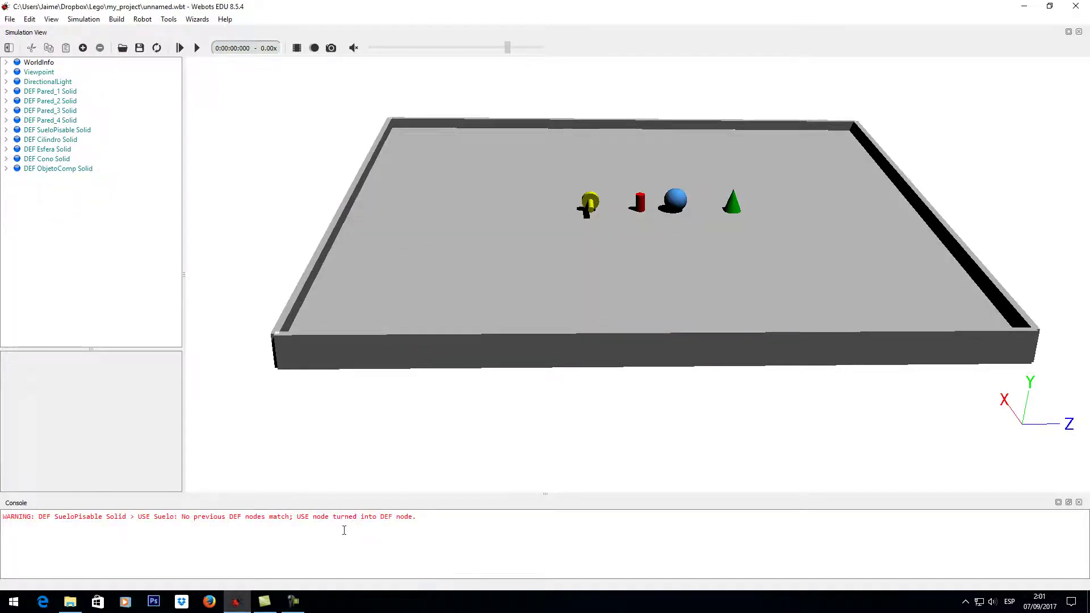
pyautogui.click(566, 264)
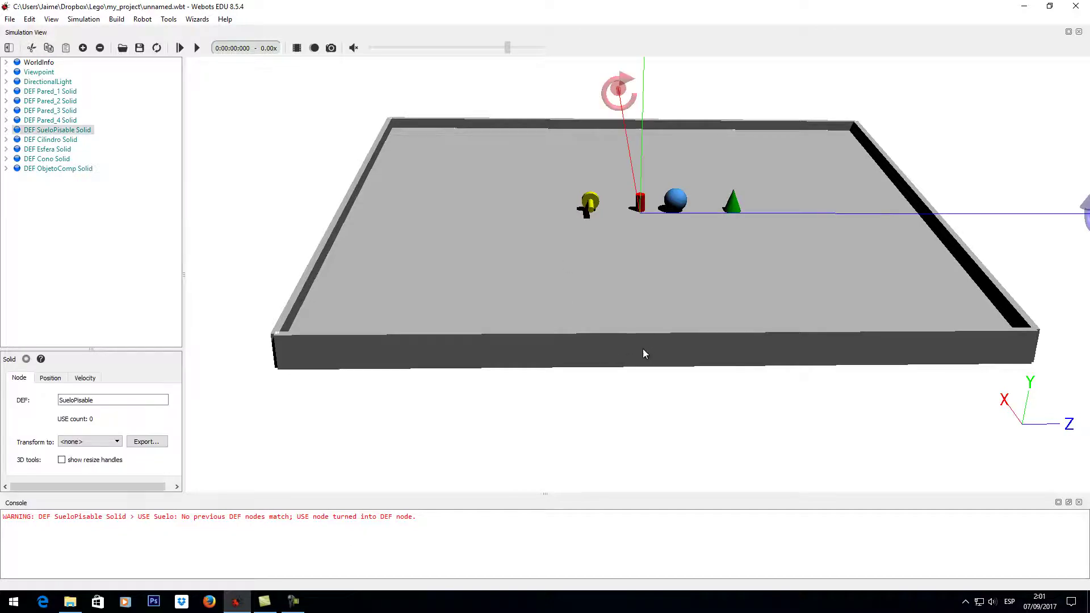
pyautogui.moveTo(582, 274)
pyautogui.mouseDown()
pyautogui.moveTo(609, 244)
pyautogui.moveTo(580, 271)
pyautogui.mouseUp()
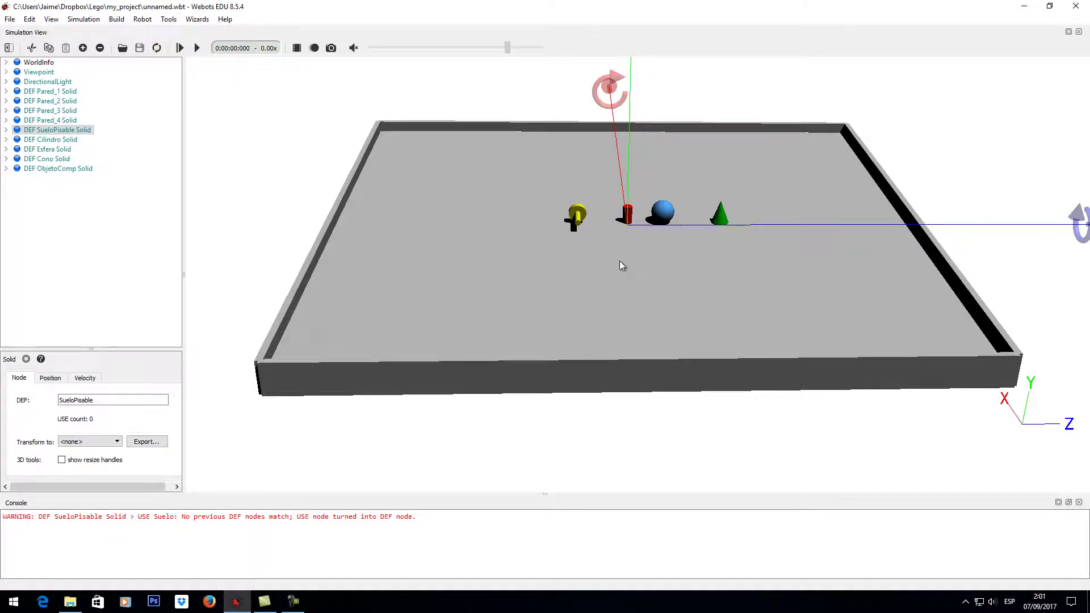
pyautogui.moveTo(620, 262); pyautogui.dragTo(603, 308)
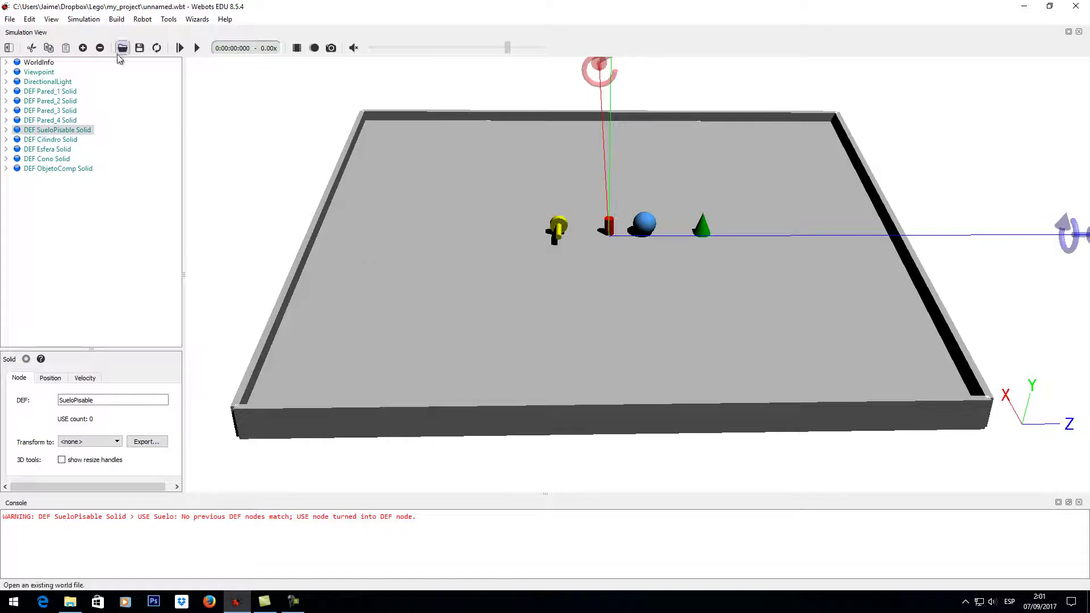
# Add a Pioneer3dx robot from the Webots PROTO robots, pioneer3 group, to the world after the ObjetoComp solid
pyautogui.click(64, 169)
pyautogui.click(83, 48)
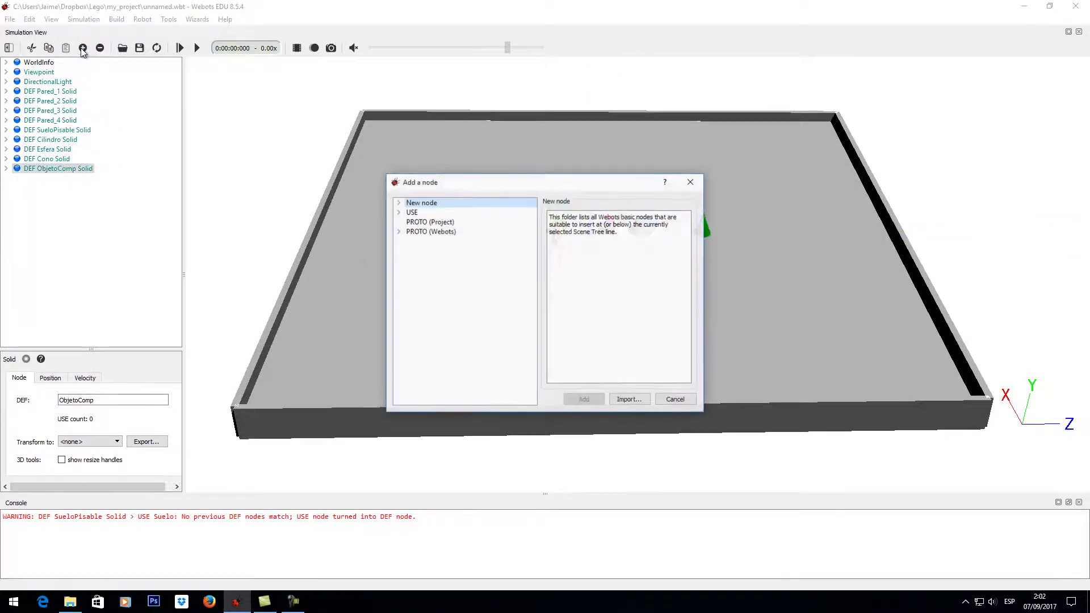
pyautogui.click(398, 231)
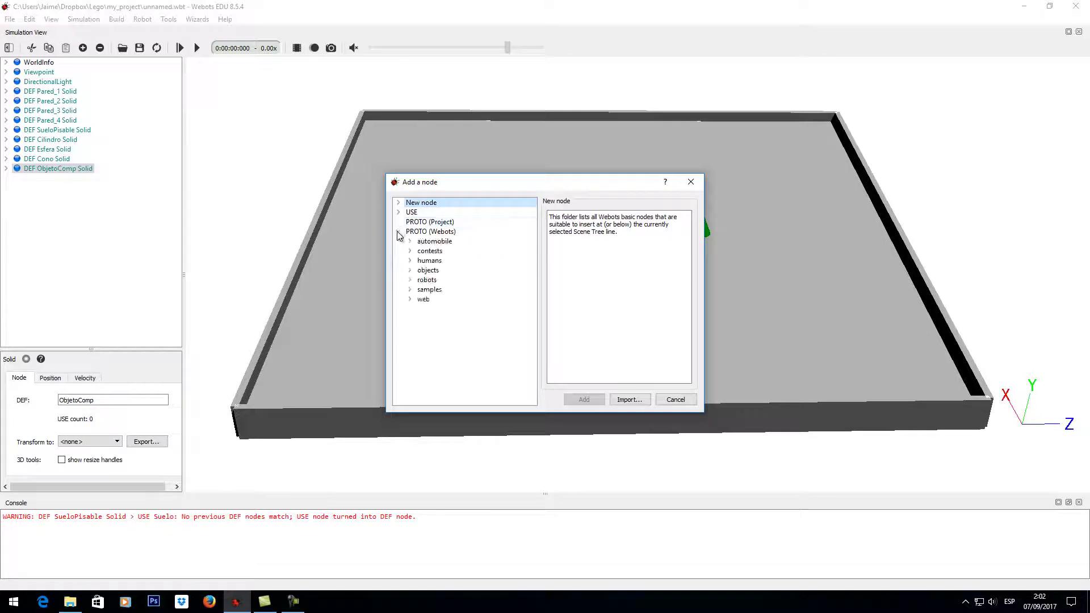
pyautogui.click(408, 280)
pyautogui.scroll(-3, 481, 273)
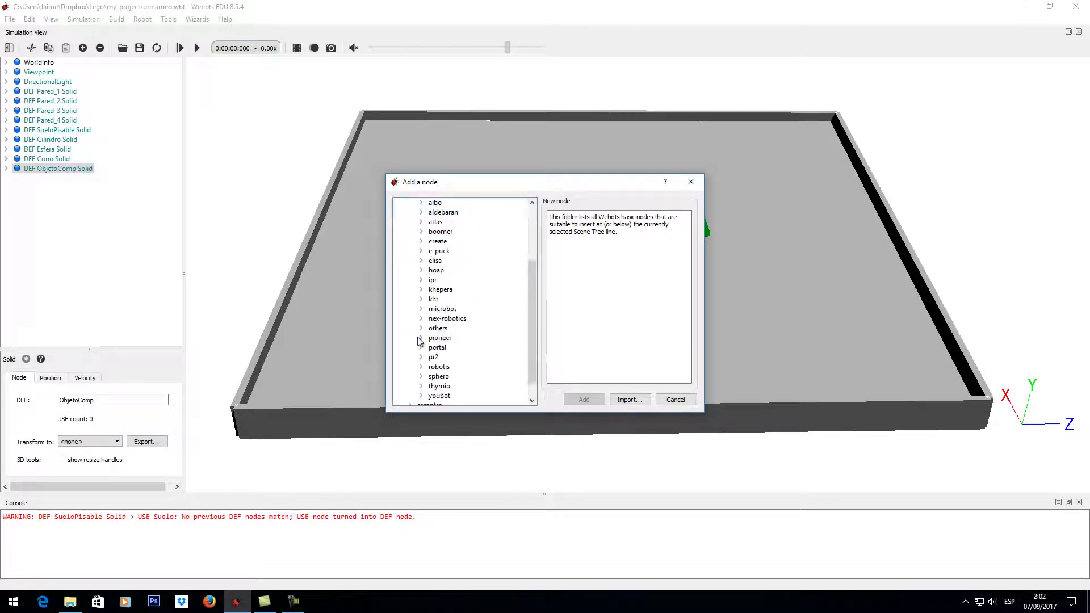
pyautogui.click(421, 338)
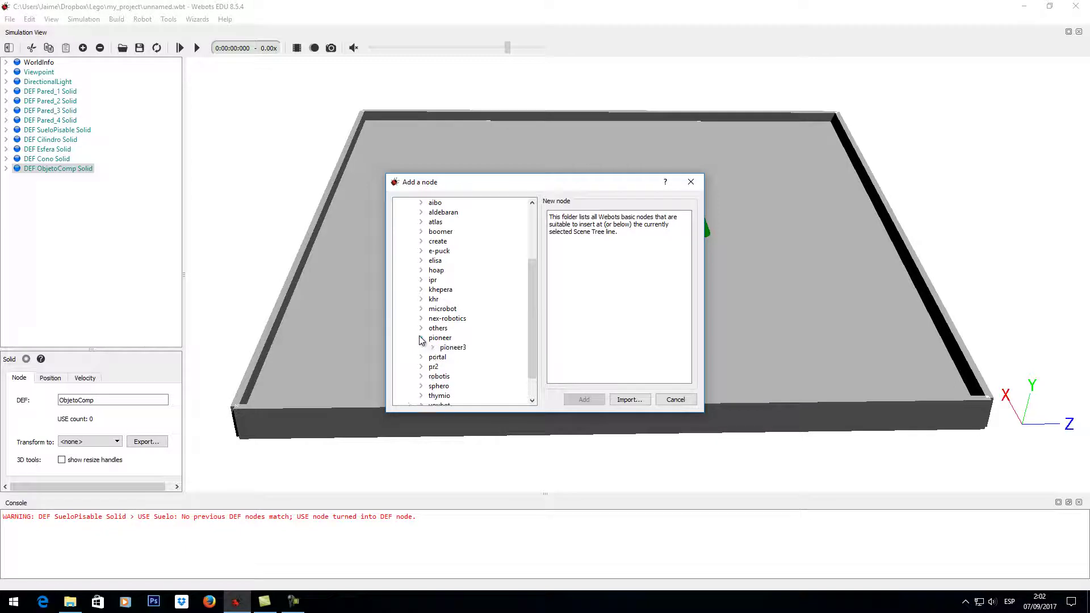
pyautogui.click(433, 348)
pyautogui.scroll(-1, 465, 341)
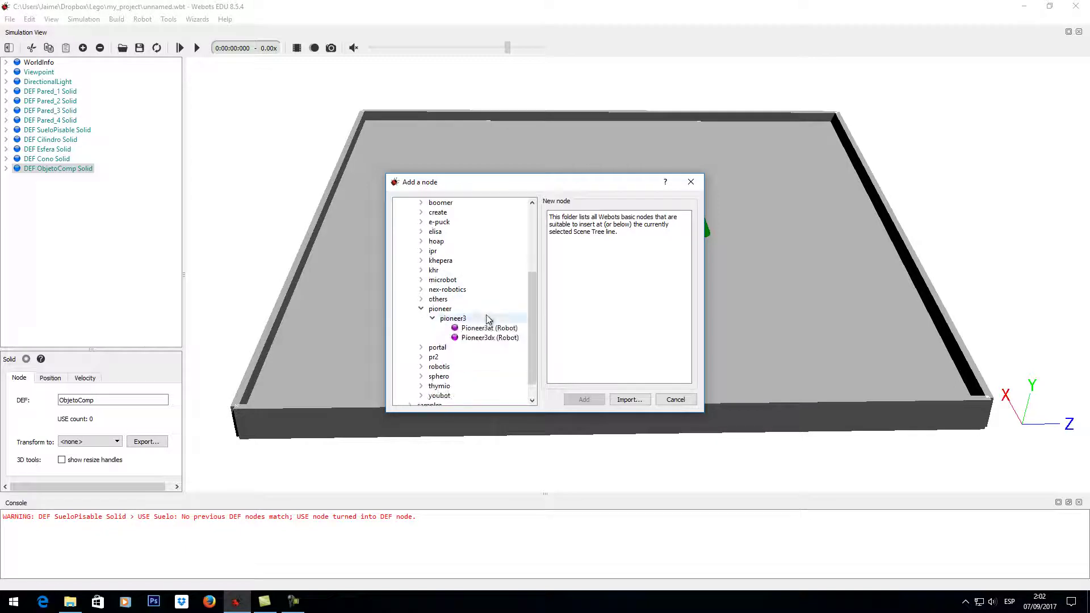
pyautogui.click(490, 337)
pyautogui.click(584, 399)
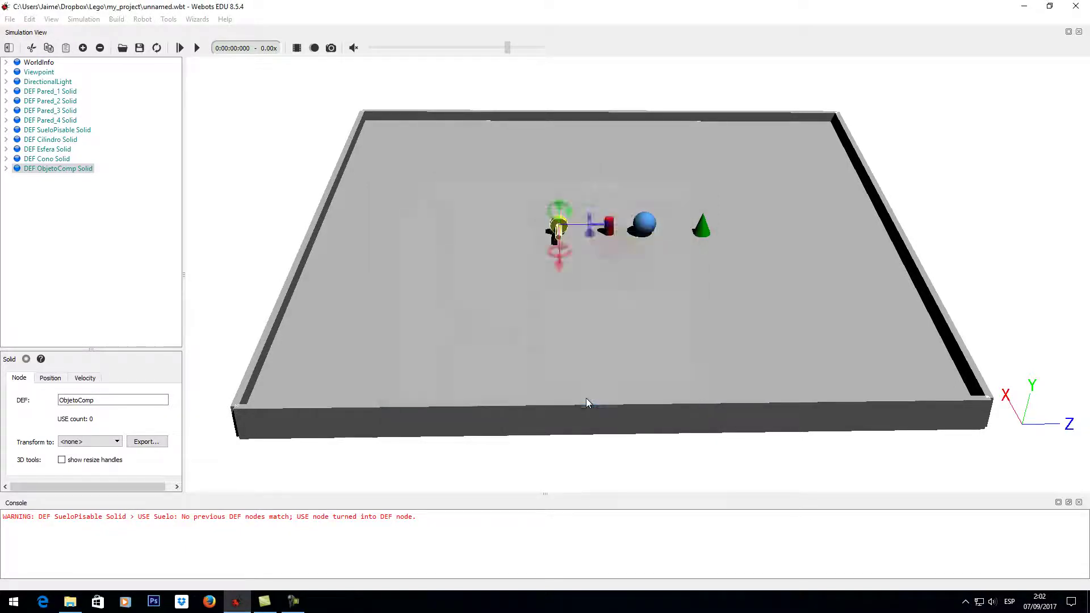
# Move the Pioneer3dx robot along the Z axis to about -2.04, past the yellow composite object
pyautogui.moveTo(619, 213); pyautogui.dragTo(647, 213)
pyautogui.click(649, 225)
pyautogui.scroll(-5, 597, 225)
pyautogui.scroll(5, 625, 222)
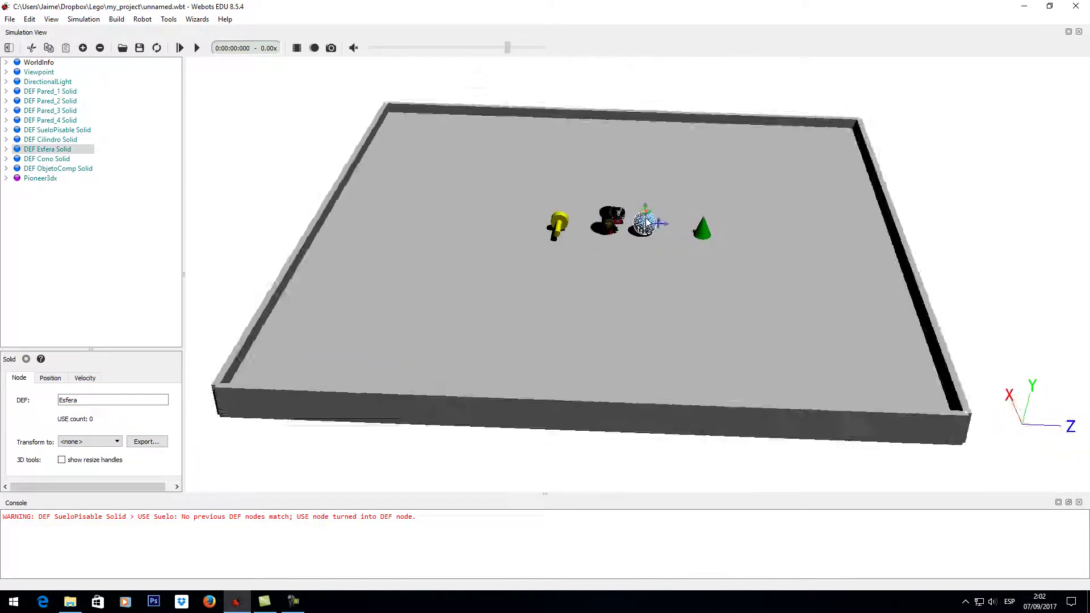
pyautogui.click(630, 221)
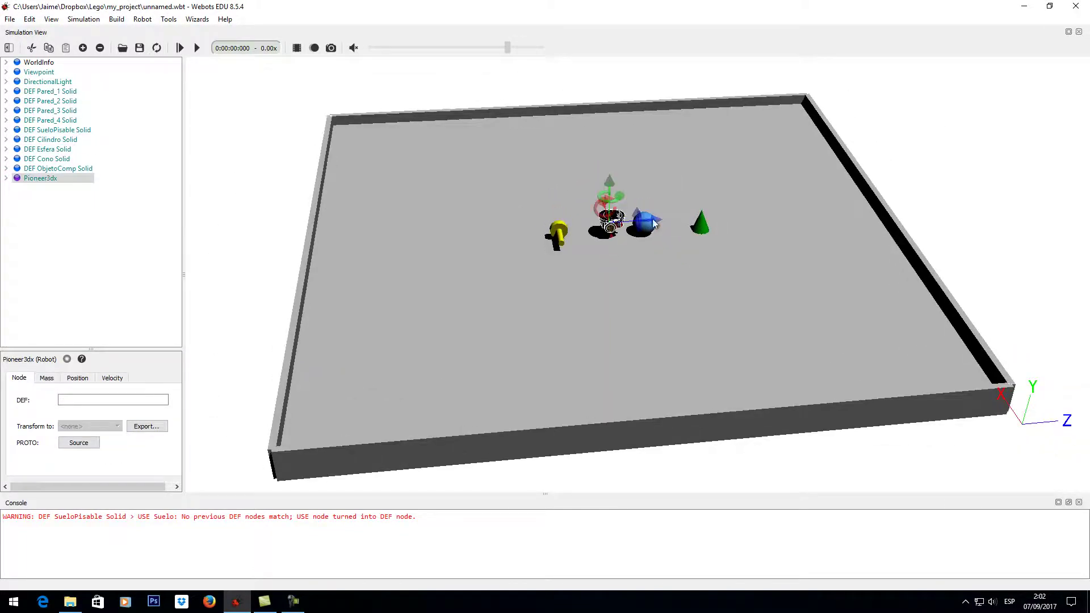
pyautogui.moveTo(653, 223); pyautogui.dragTo(514, 219)
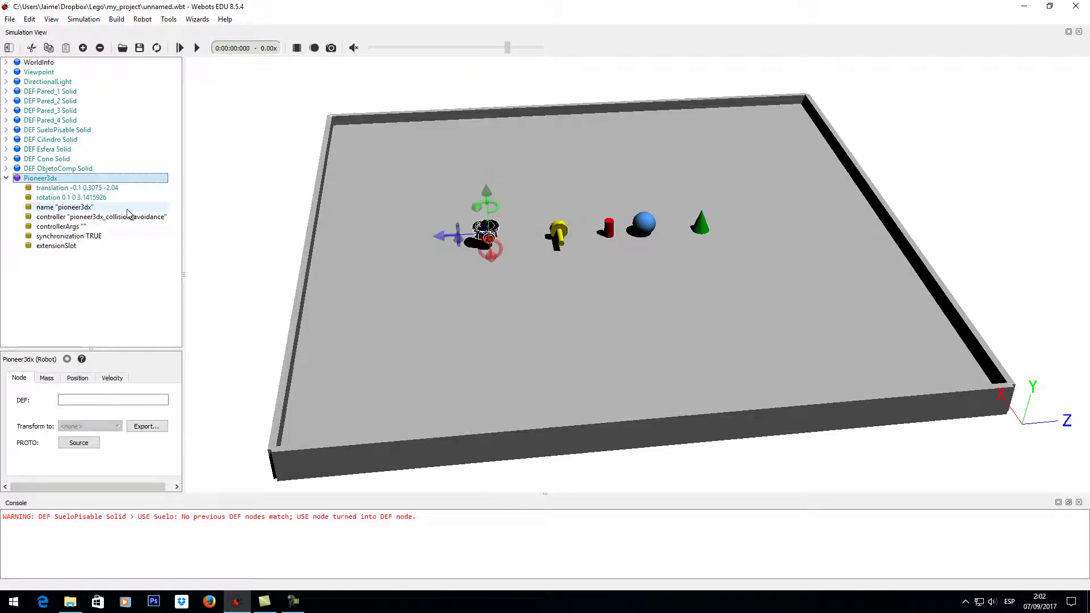
# Inspect the Pioneer3dx's controller field, run the simulation, and follow the robot as it moves around the arena
pyautogui.click(136, 219)
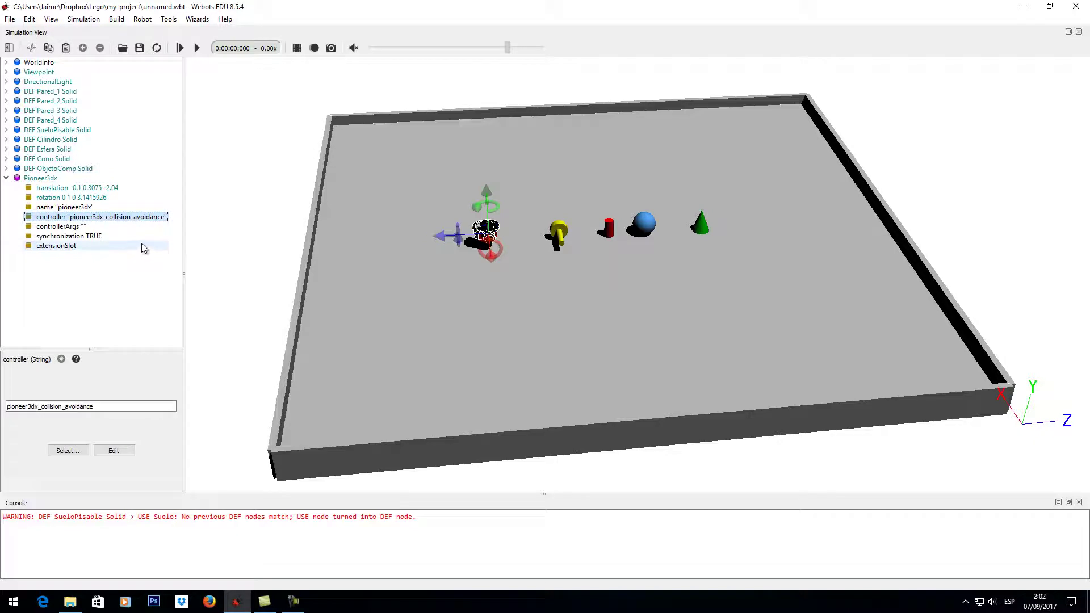
pyautogui.click(197, 48)
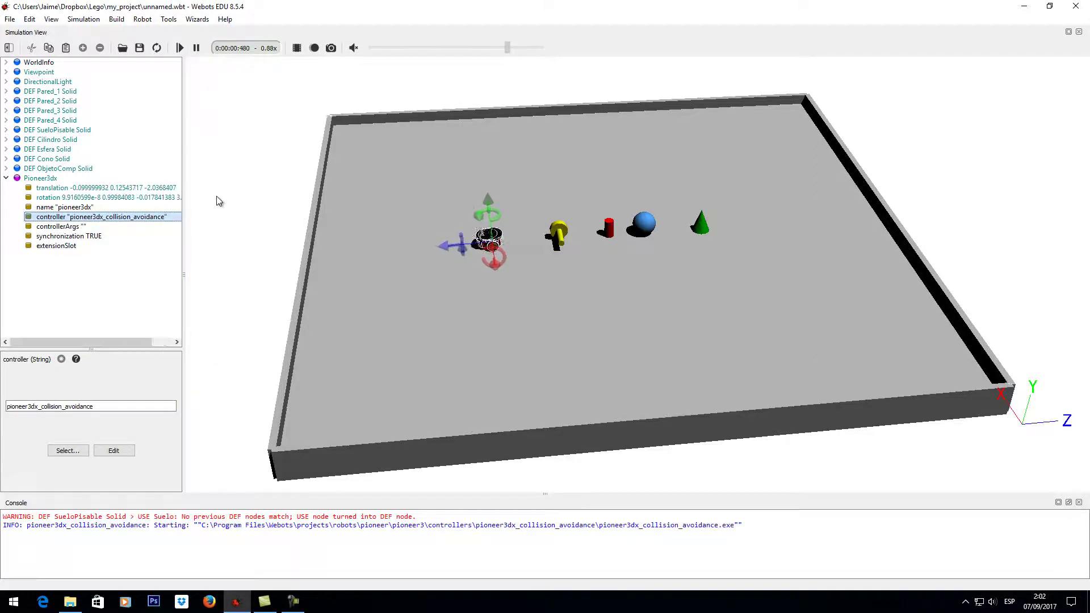
pyautogui.moveTo(587, 263); pyautogui.dragTo(548, 262)
pyautogui.moveTo(546, 257); pyautogui.dragTo(537, 145, button='middle')
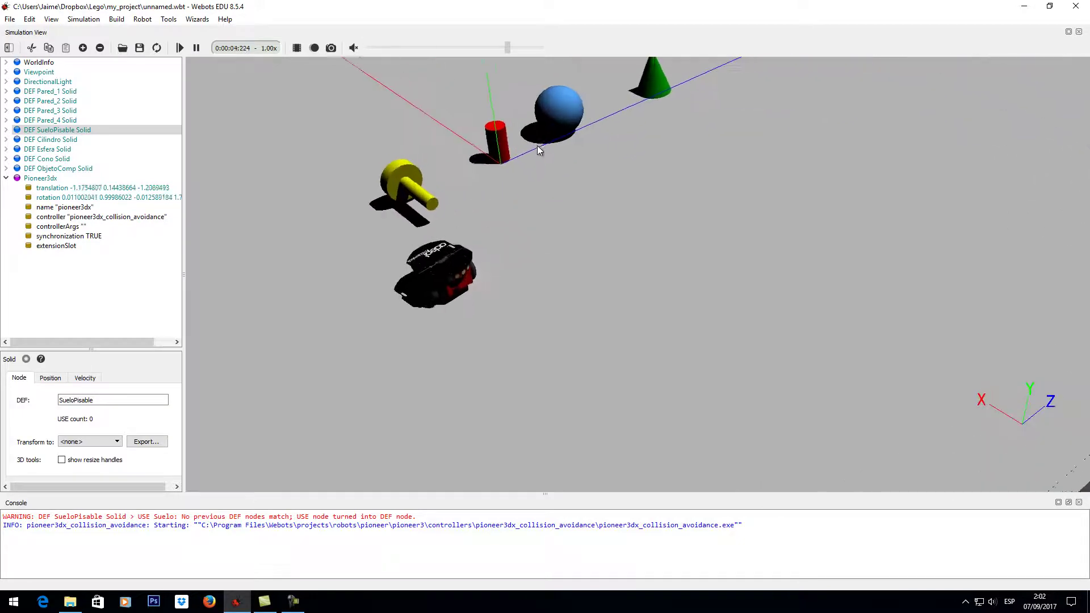
pyautogui.moveTo(523, 355); pyautogui.dragTo(731, 342)
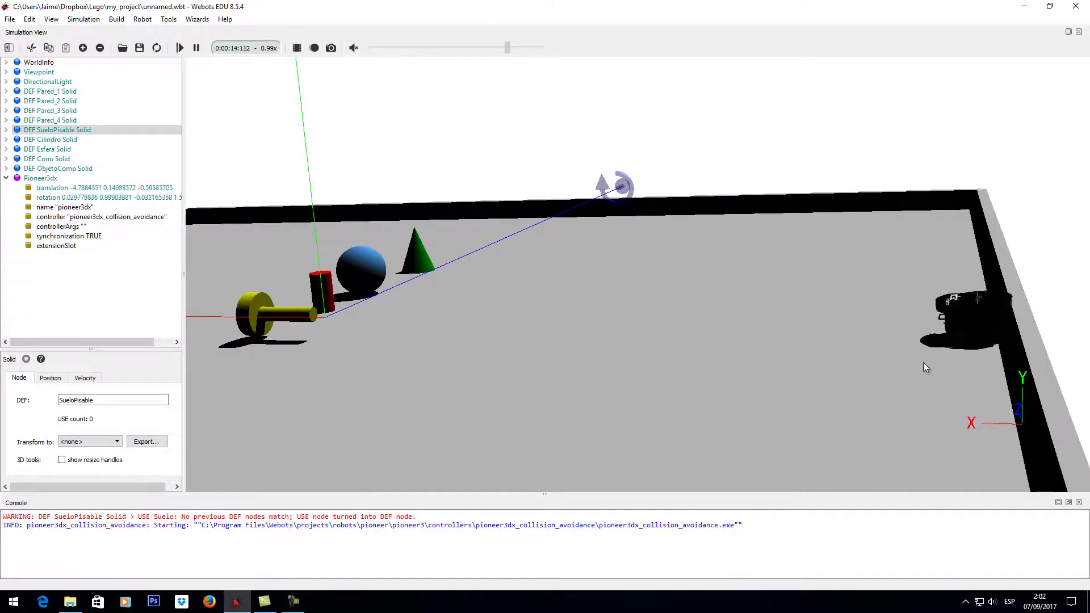
# Follow the robot up to the Pared_4 wall, pause the simulation, and revert the world, discarding unsaved changes
pyautogui.moveTo(924, 362); pyautogui.dragTo(870, 365)
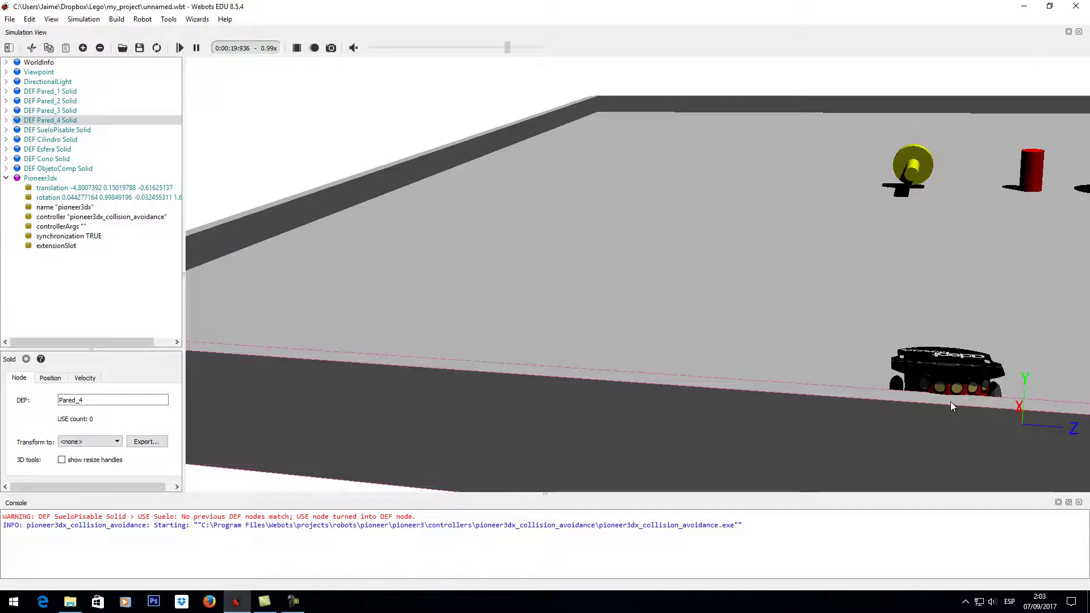
pyautogui.moveTo(952, 404); pyautogui.dragTo(896, 326)
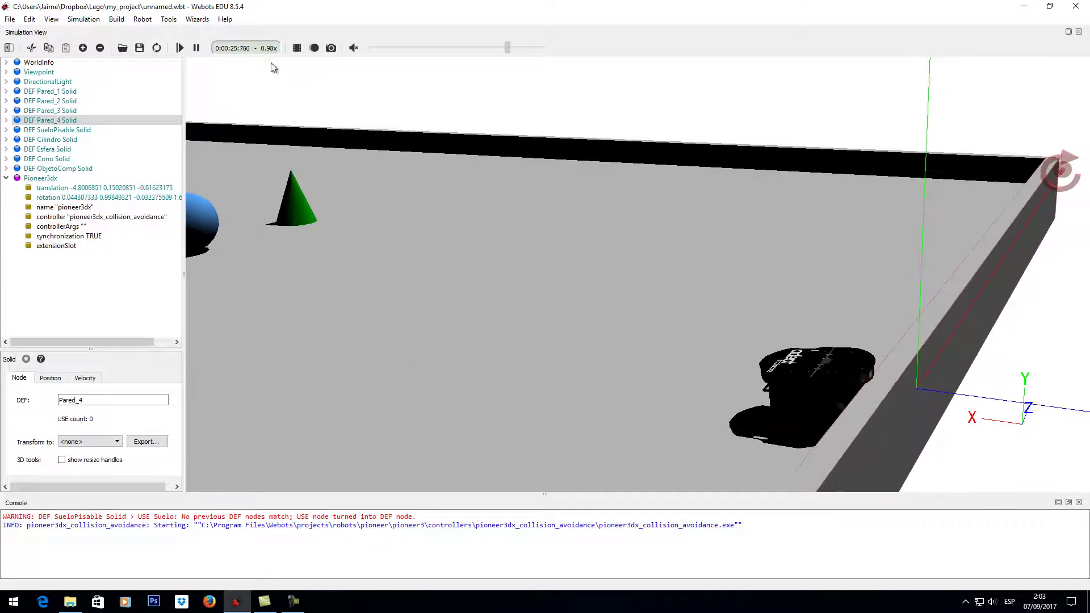
pyautogui.click(196, 48)
pyautogui.click(157, 48)
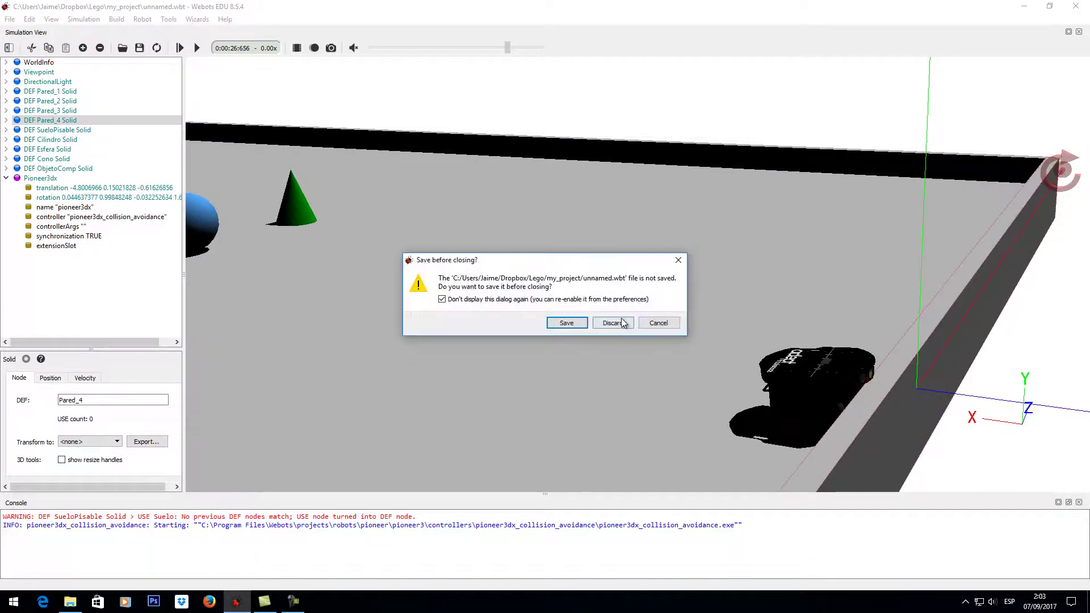
pyautogui.click(609, 323)
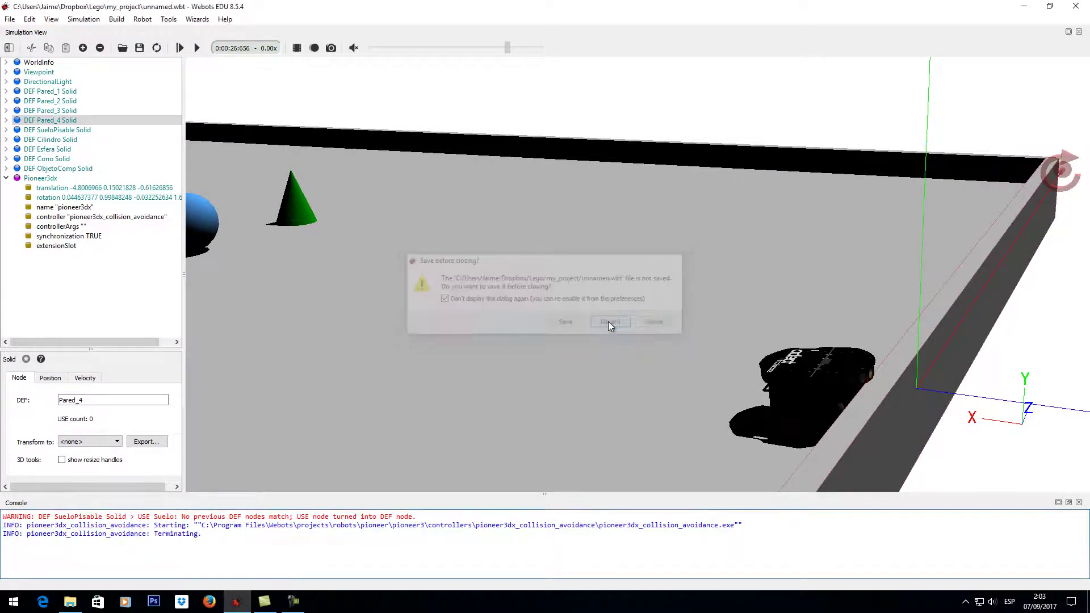
# Examine the arena's floor and surrounding walls from several angles, and collapse the Pioneer3dx node
pyautogui.moveTo(594, 304); pyautogui.dragTo(589, 339)
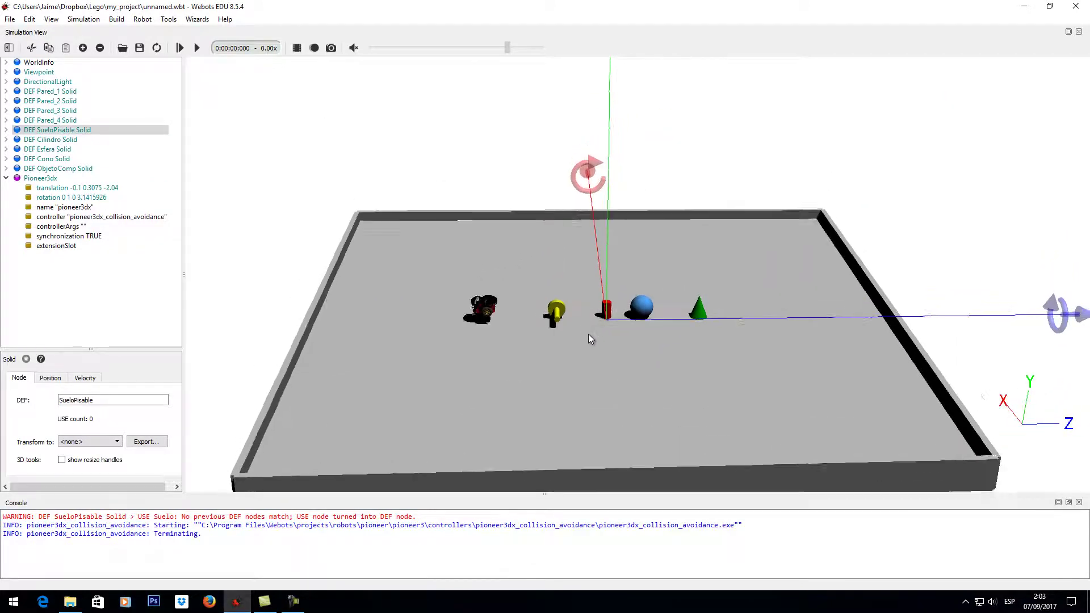
pyautogui.scroll(3, 598, 293)
pyautogui.click(554, 203)
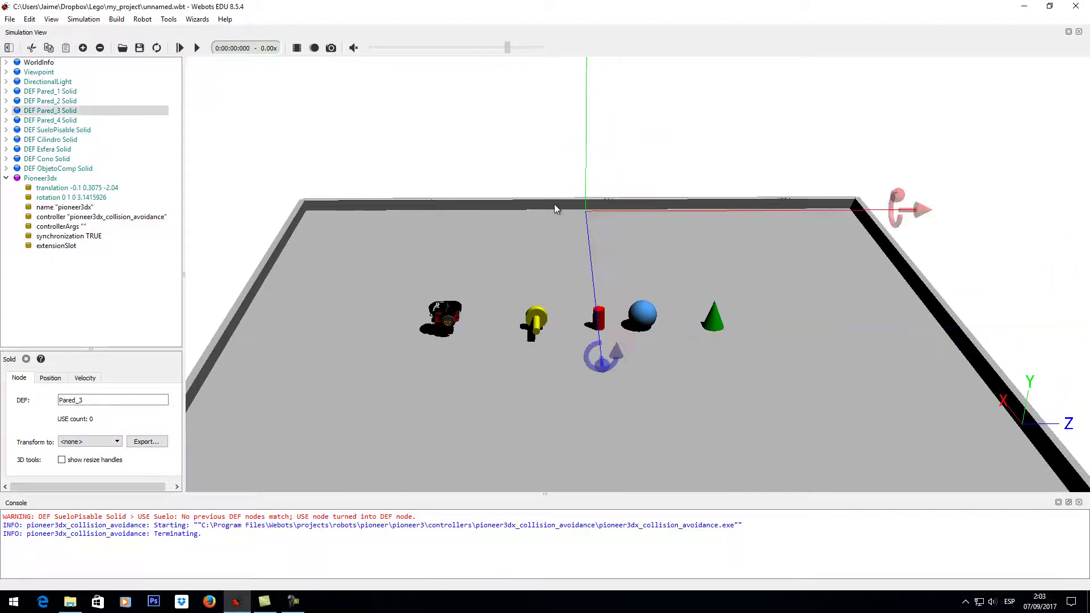
pyautogui.scroll(-2, 626, 256)
pyautogui.click(627, 278)
pyautogui.scroll(-2, 628, 381)
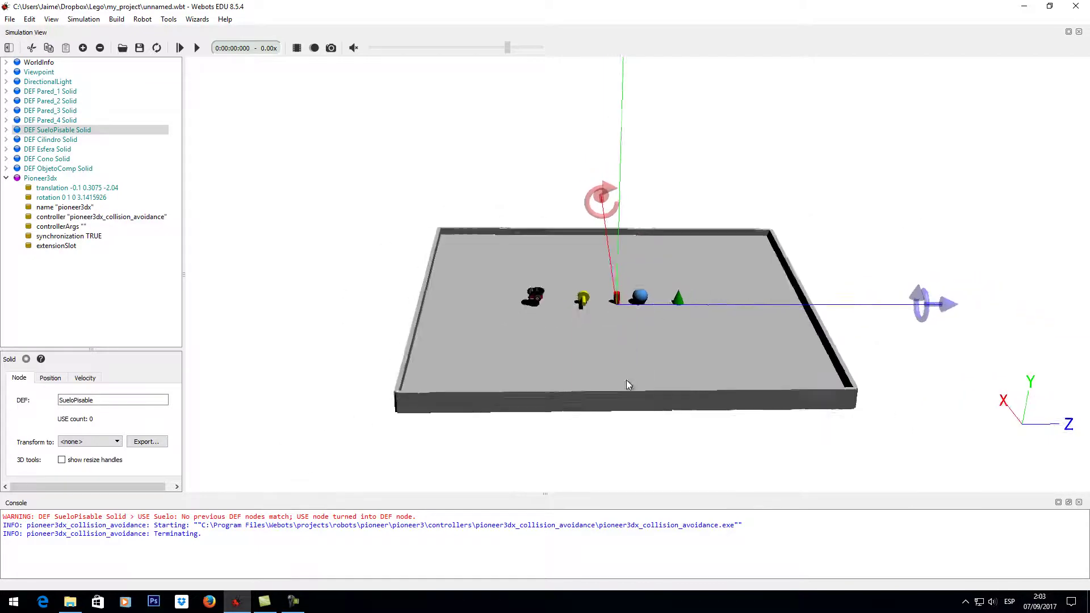
pyautogui.moveTo(627, 381); pyautogui.dragTo(591, 256)
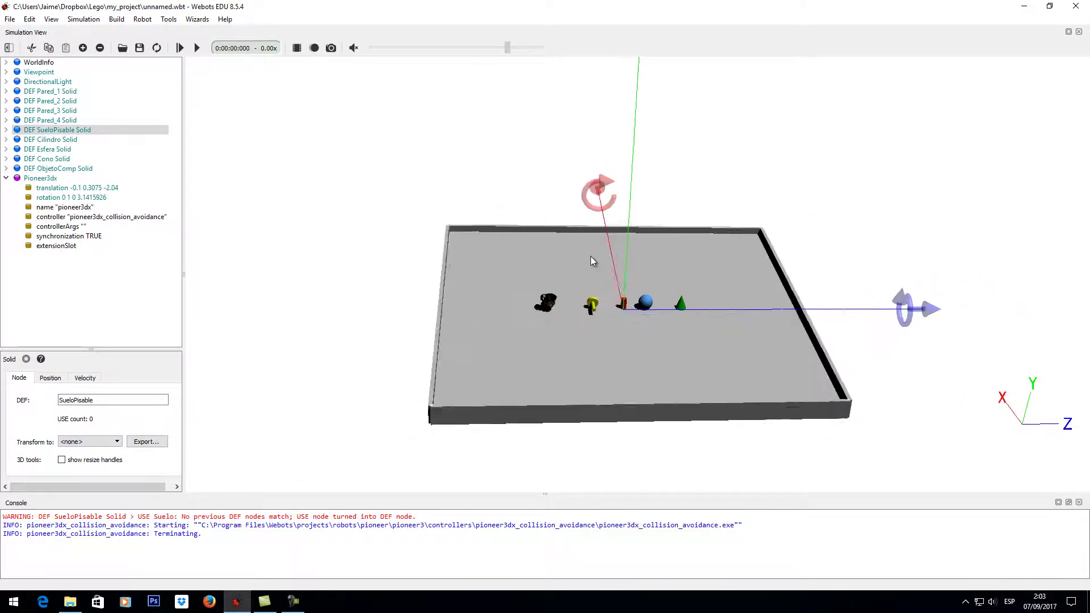
pyautogui.click(6, 178)
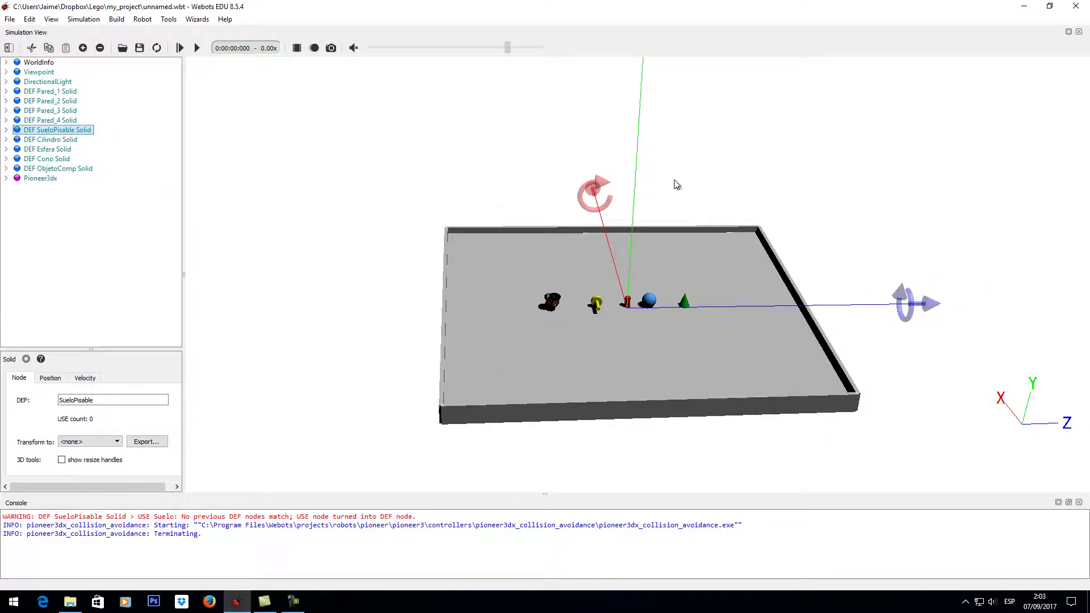
# Raise the Pared_3 and Pared_1 walls slightly along the Y axis so they stand higher above the floor
pyautogui.click(561, 227)
pyautogui.moveTo(667, 166); pyautogui.dragTo(657, 225)
pyautogui.click(660, 233)
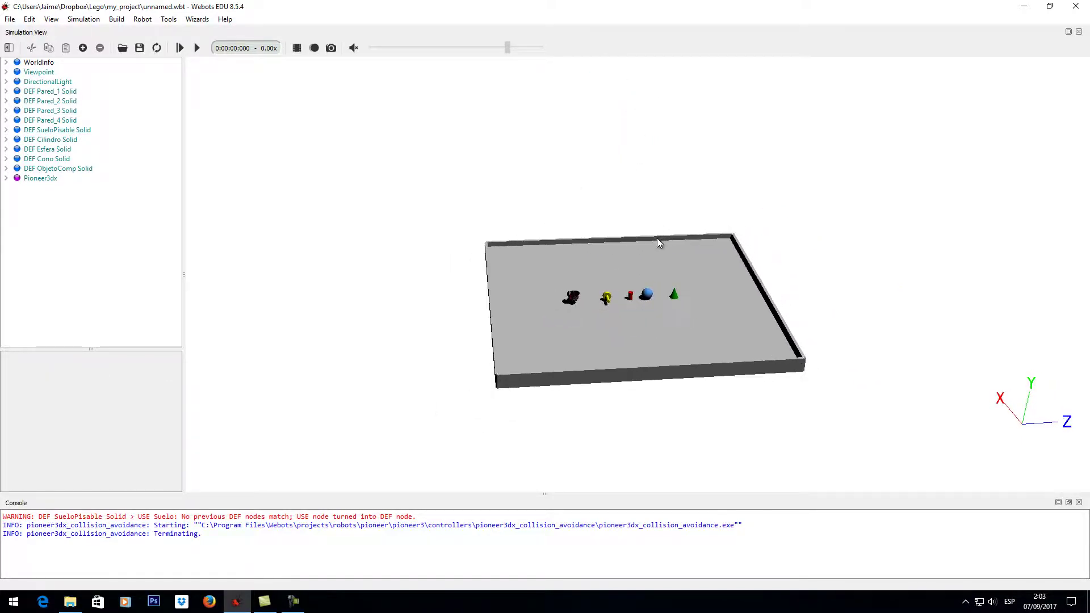
pyautogui.click(657, 237)
pyautogui.moveTo(621, 87); pyautogui.dragTo(628, 81)
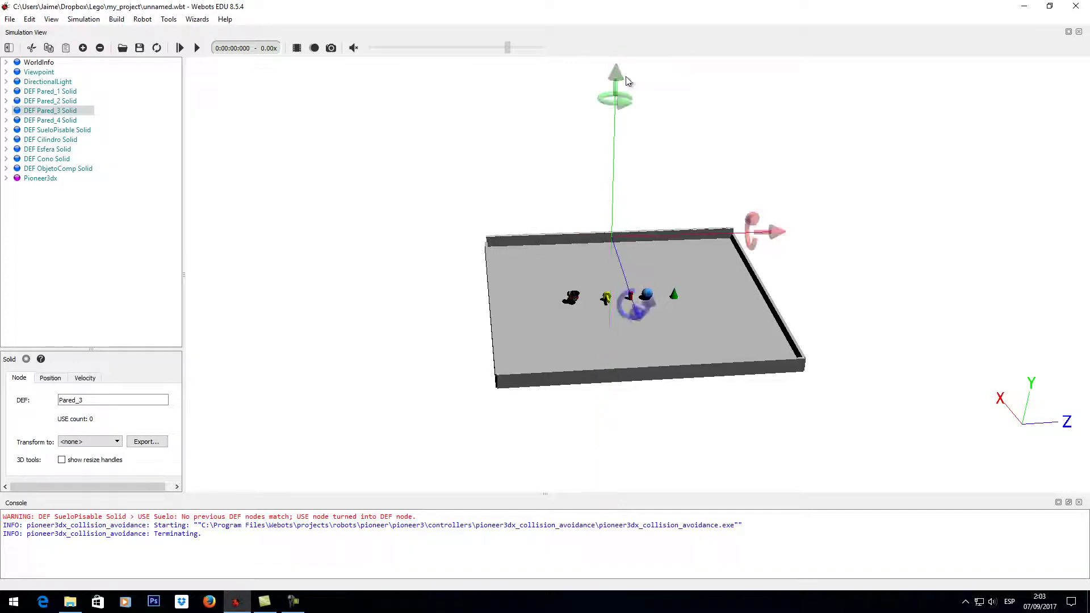
pyautogui.click(743, 253)
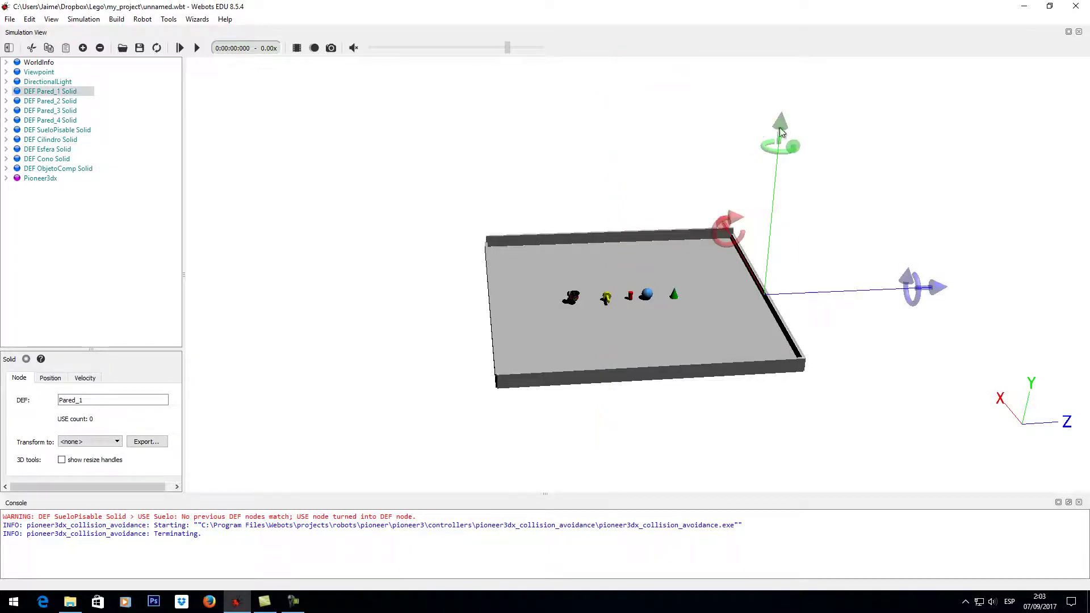
pyautogui.moveTo(780, 132); pyautogui.dragTo(788, 125)
# Set the Y translation of the Pared_4 wall to 0.25 m
pyautogui.click(627, 375)
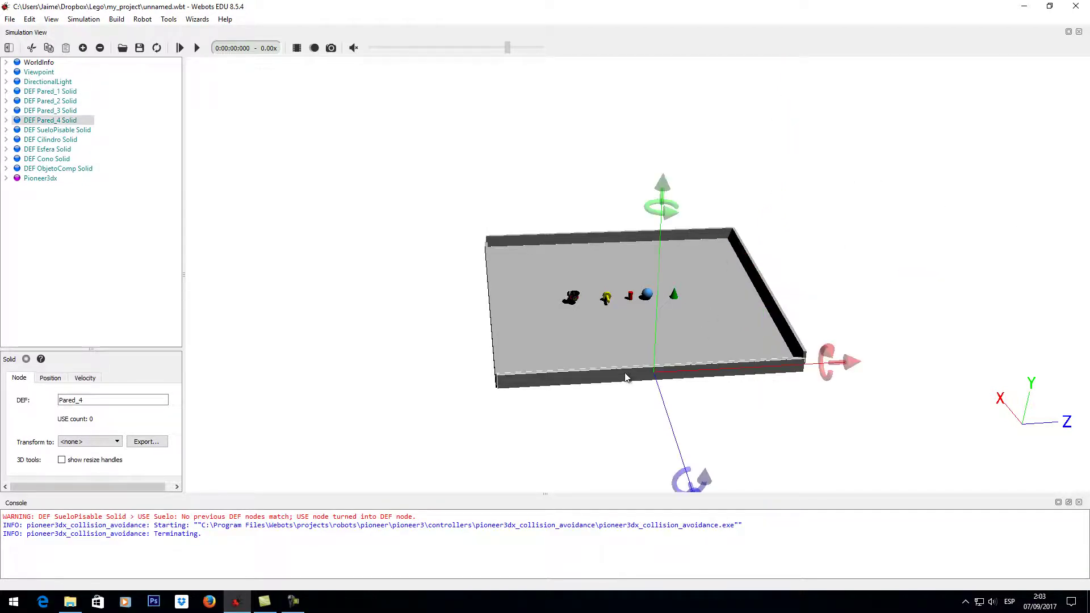
pyautogui.click(6, 119)
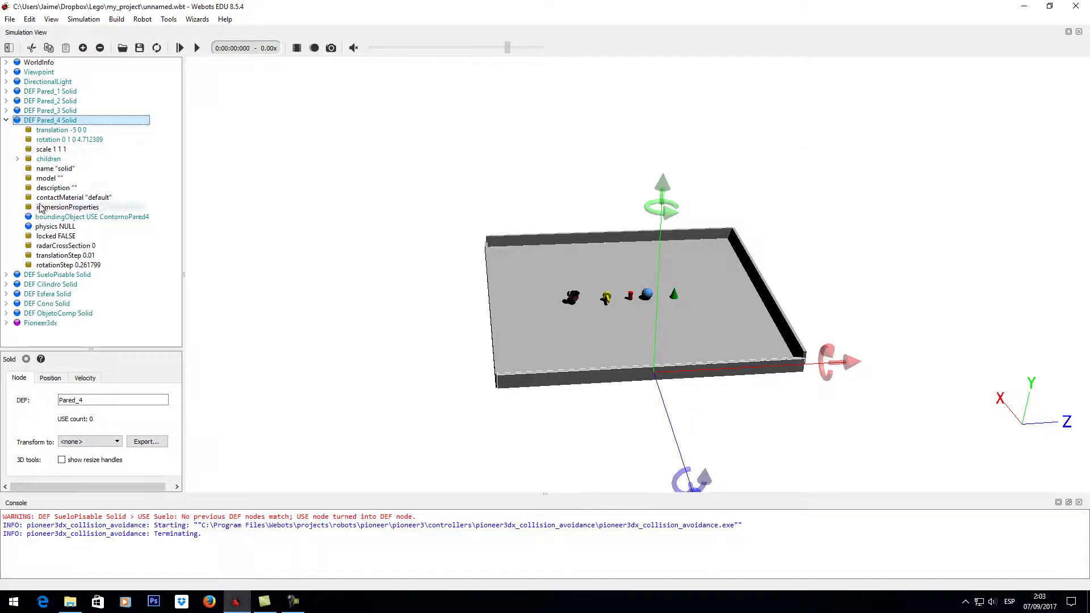
pyautogui.click(90, 131)
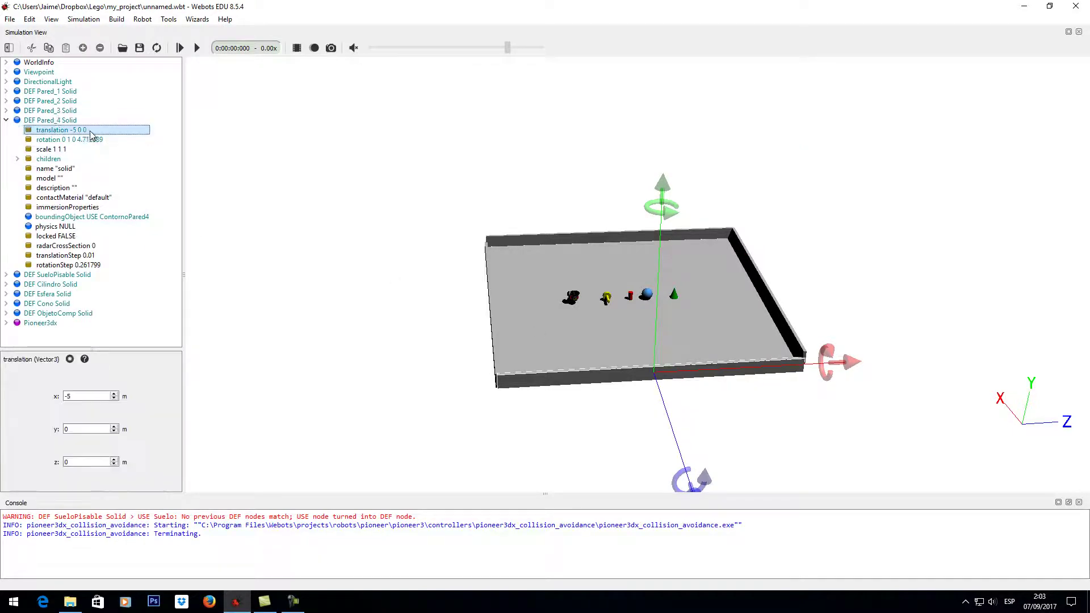
pyautogui.click(98, 428)
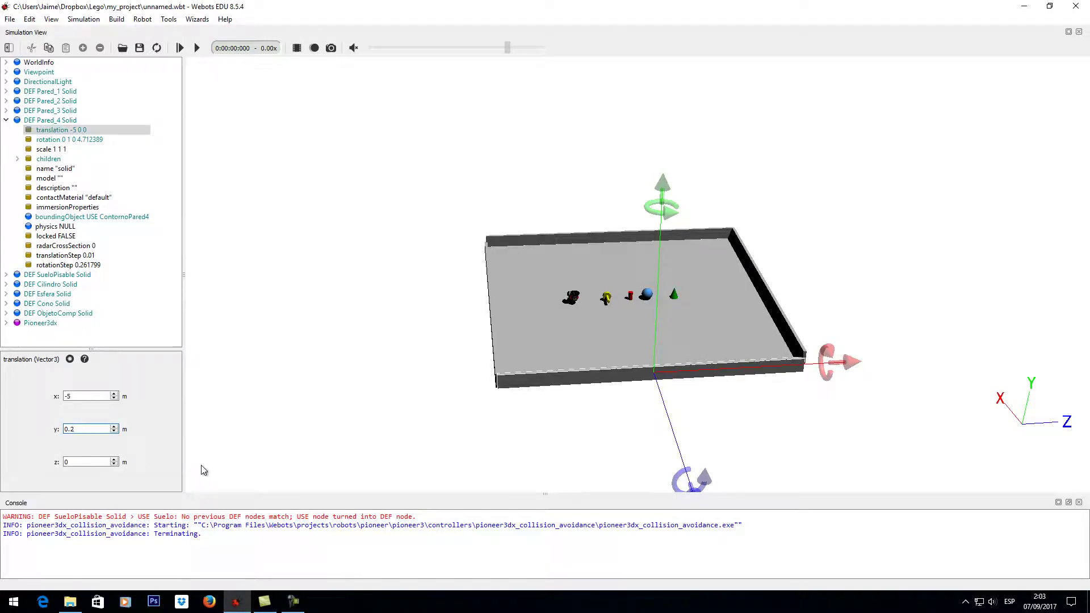
pyautogui.press('Return')
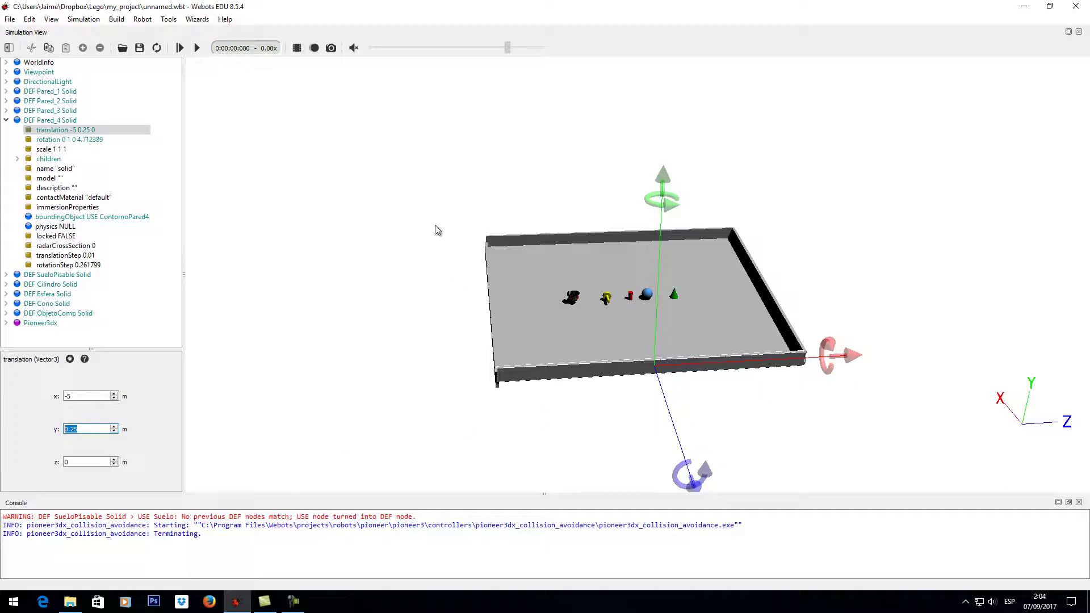
# Set the Y translation of the Pared_2 wall to 0.25 m and save the world
pyautogui.click(493, 334)
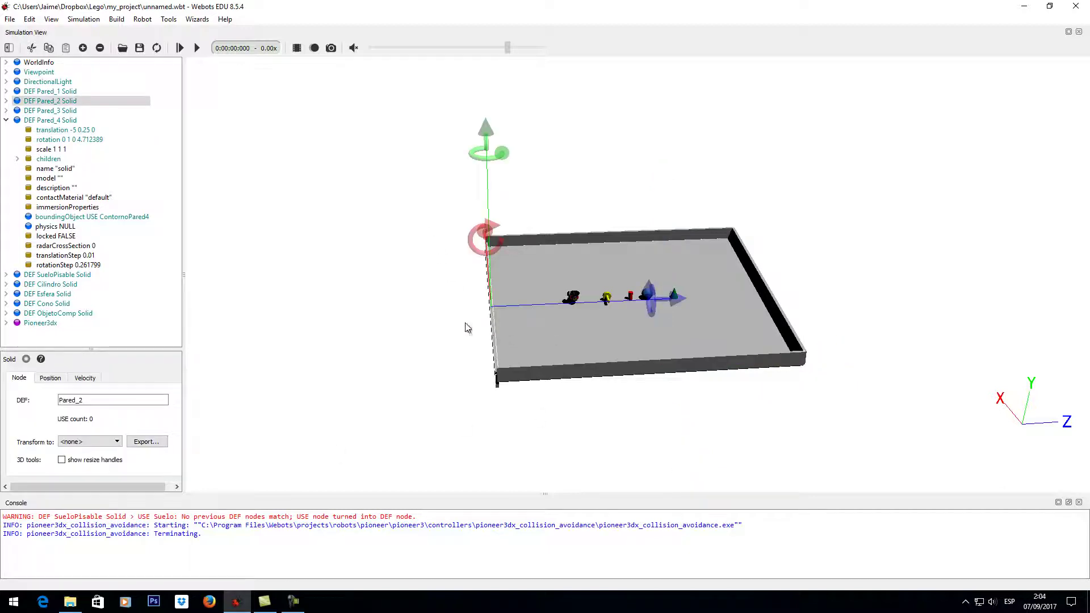
pyautogui.click(7, 119)
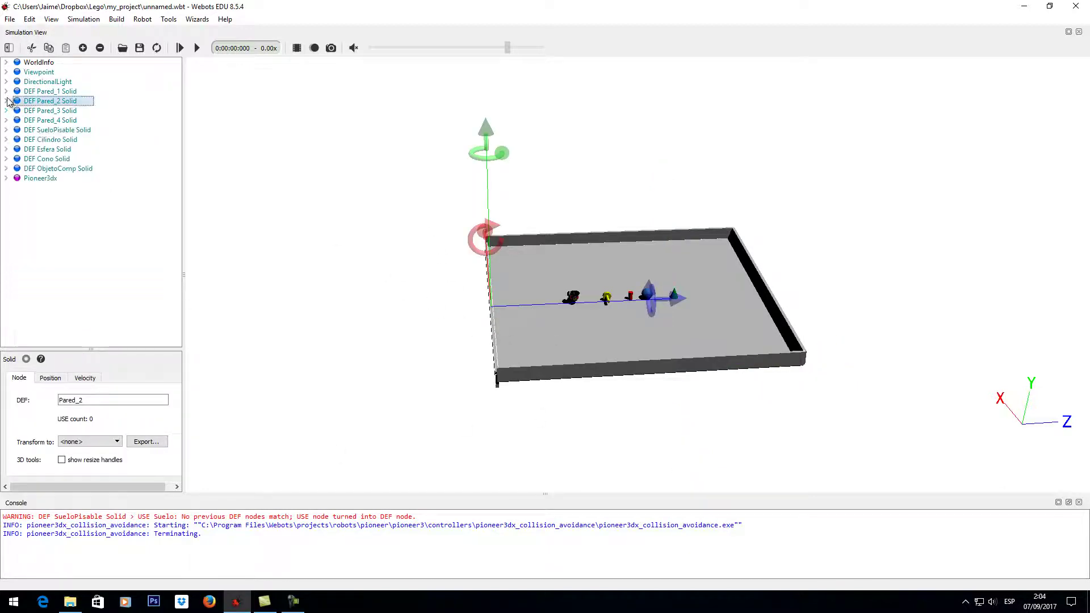
pyautogui.click(6, 101)
pyautogui.click(59, 111)
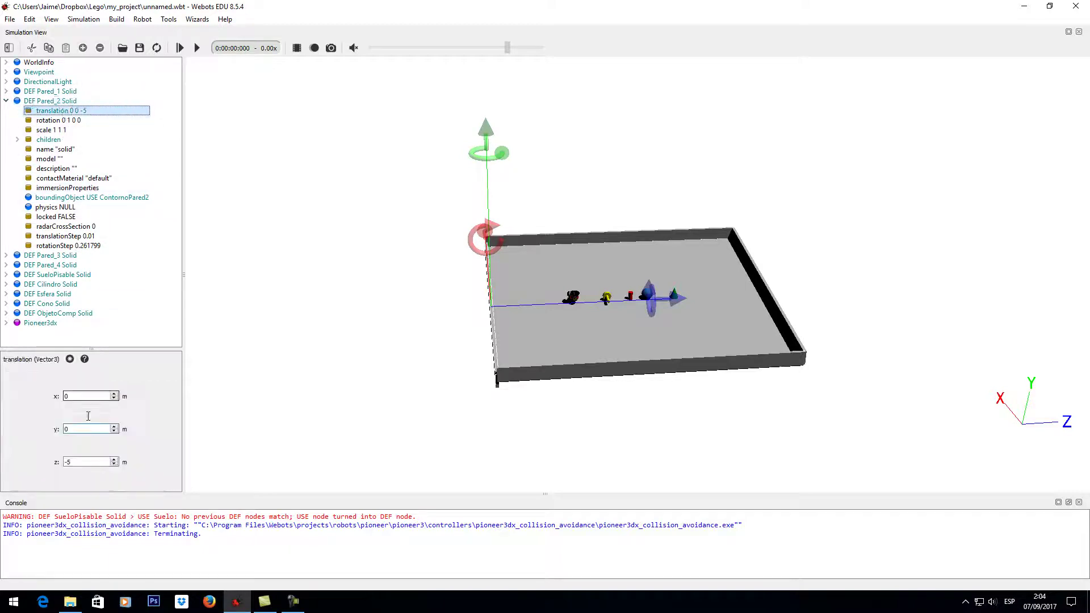
pyautogui.click(86, 430)
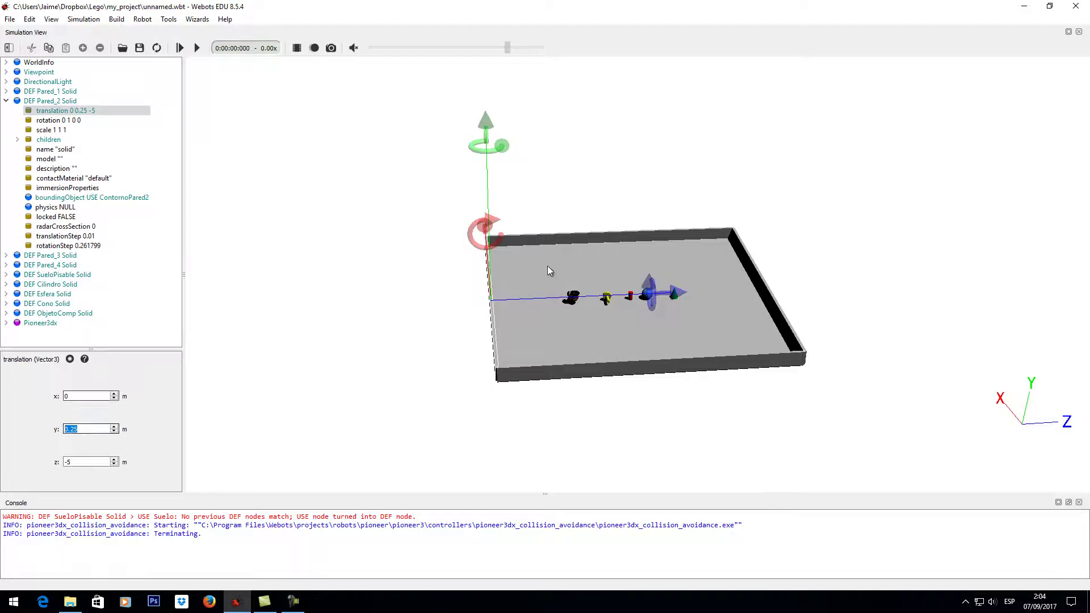
pyautogui.moveTo(705, 322)
pyautogui.mouseDown()
pyautogui.moveTo(691, 327)
pyautogui.moveTo(704, 316)
pyautogui.moveTo(700, 324)
pyautogui.mouseUp()
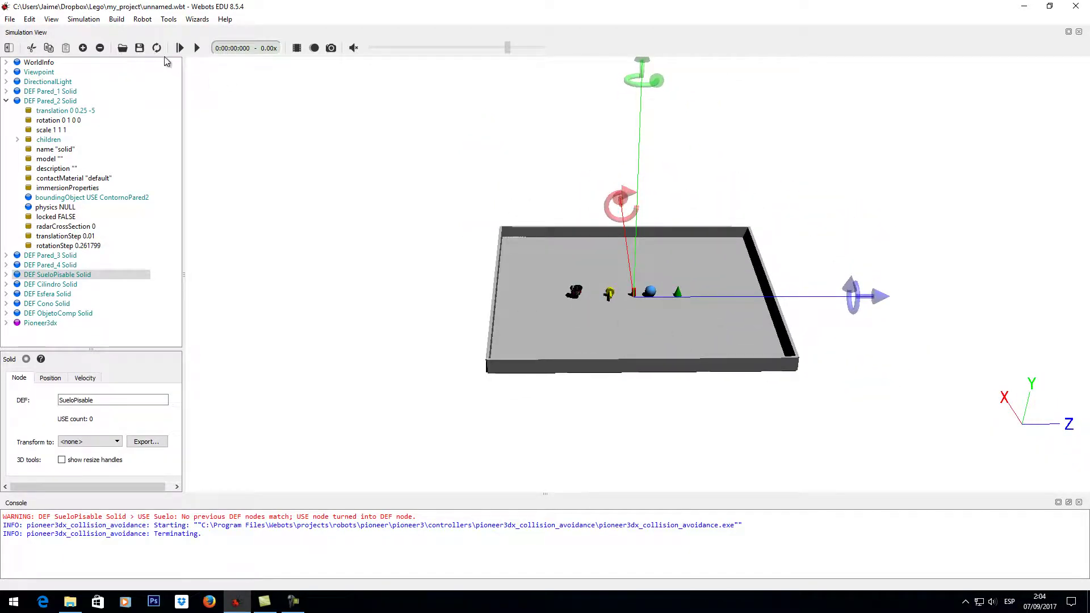
pyautogui.click(140, 49)
# Run the simulation and follow the Pioneer3dx as it drives past the objects and along the raised walls
pyautogui.click(198, 49)
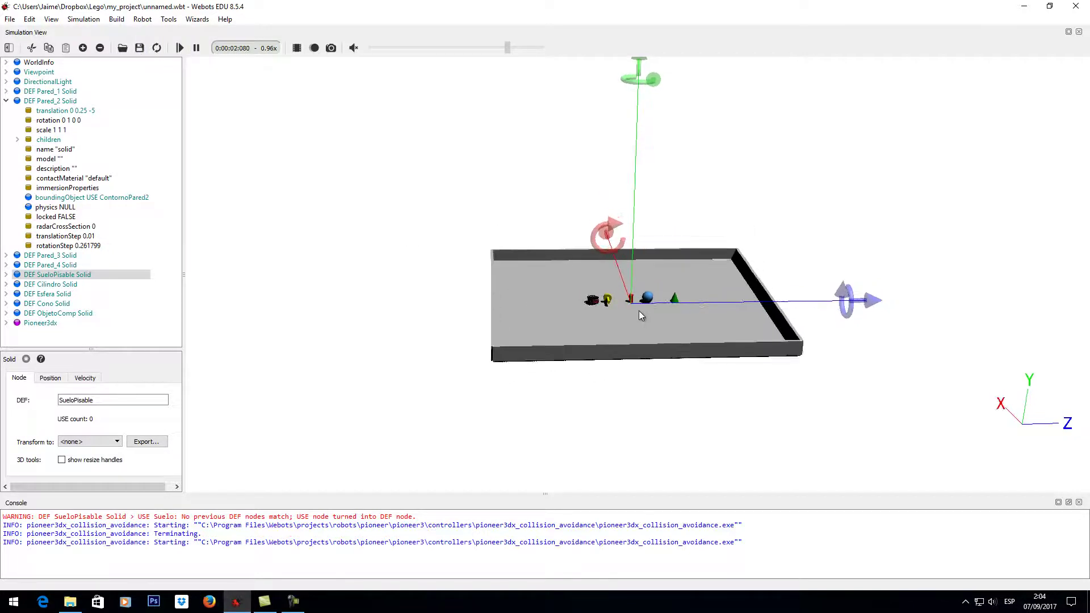
pyautogui.scroll(3, 619, 145)
pyautogui.moveTo(618, 141); pyautogui.dragTo(616, 369)
pyautogui.scroll(3, 653, 395)
pyautogui.scroll(-3, 699, 387)
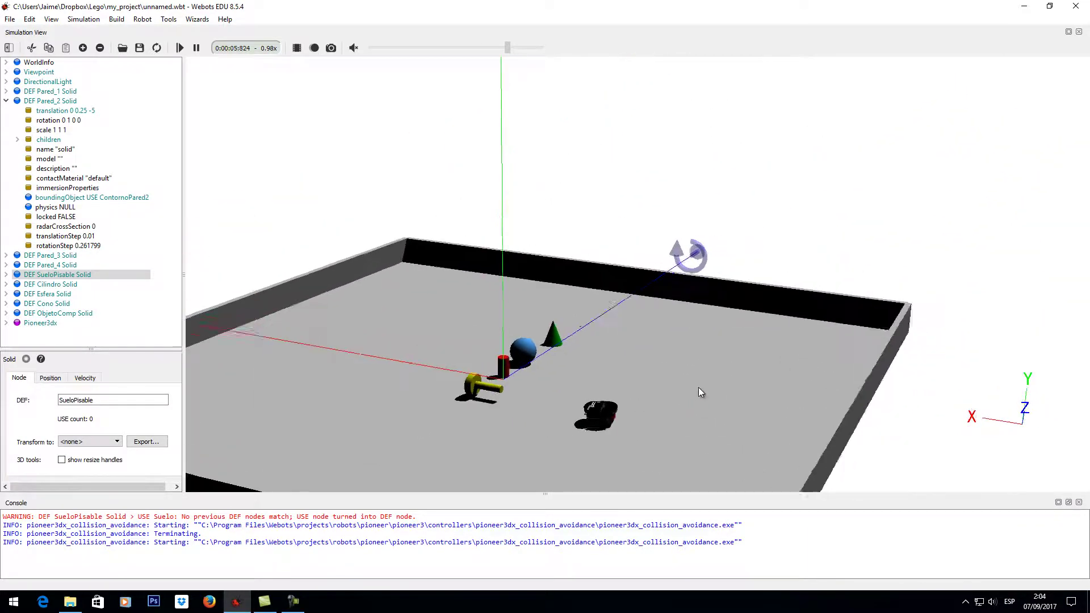
pyautogui.scroll(3, 677, 442)
pyautogui.moveTo(655, 441); pyautogui.dragTo(699, 448)
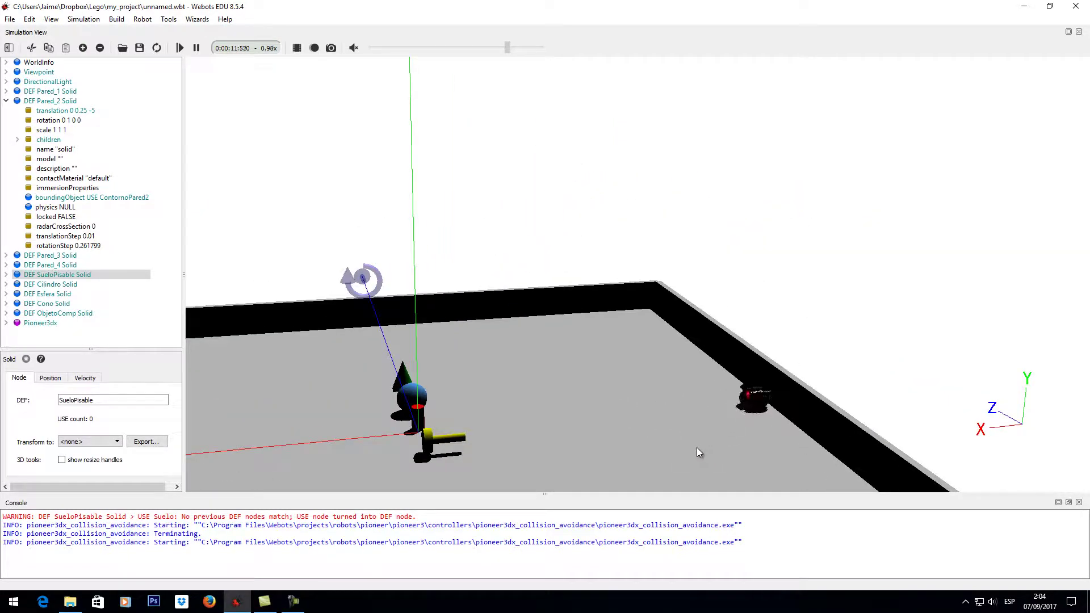
pyautogui.moveTo(689, 424); pyautogui.dragTo(619, 438)
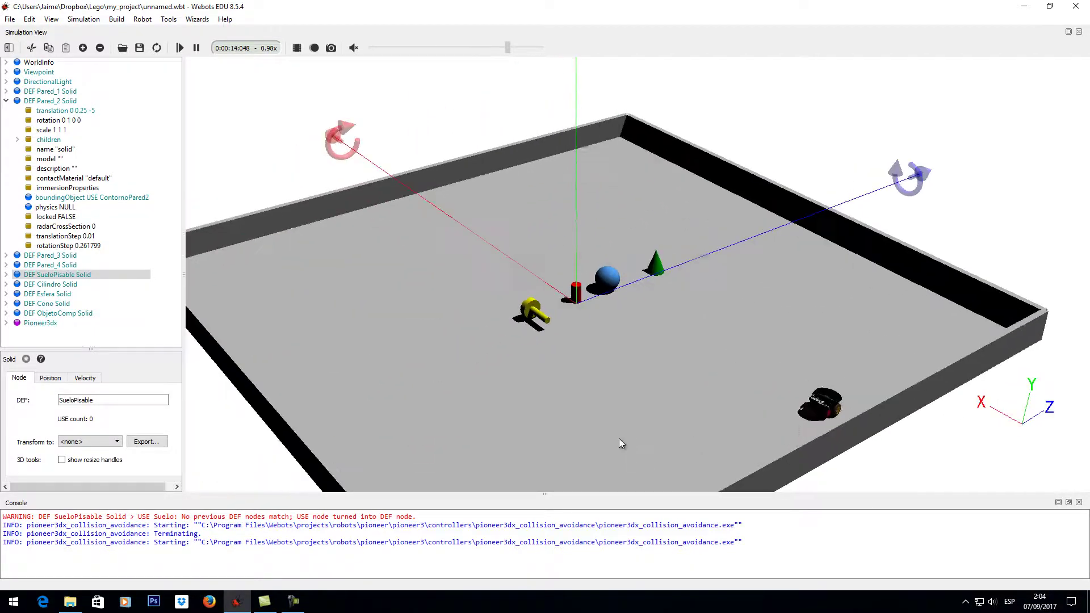
# Pause the simulation and revert the world to its saved starting state
pyautogui.click(196, 48)
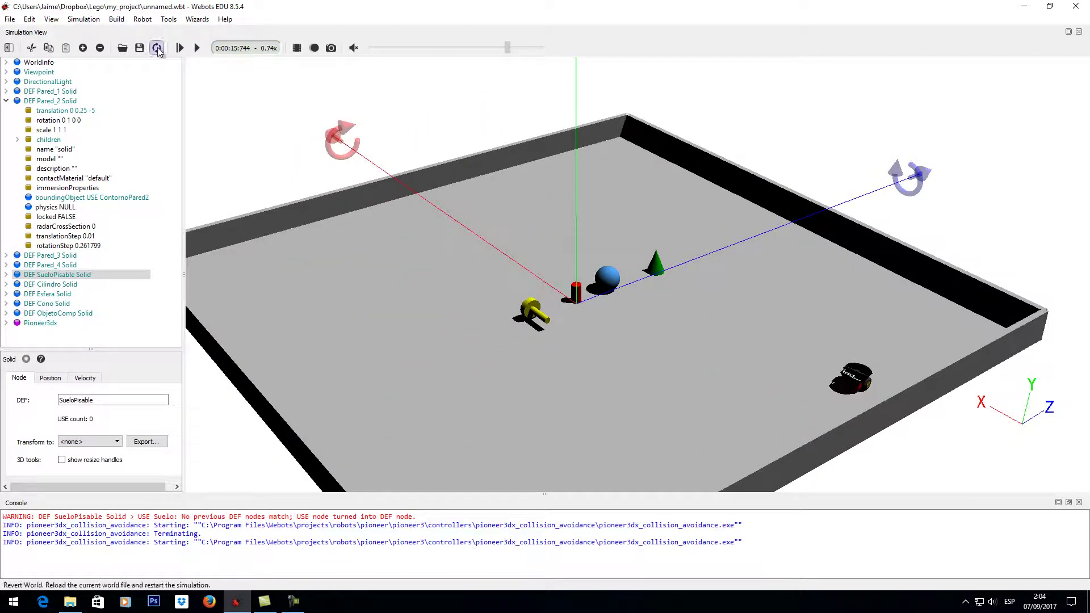
pyautogui.click(157, 48)
pyautogui.click(611, 329)
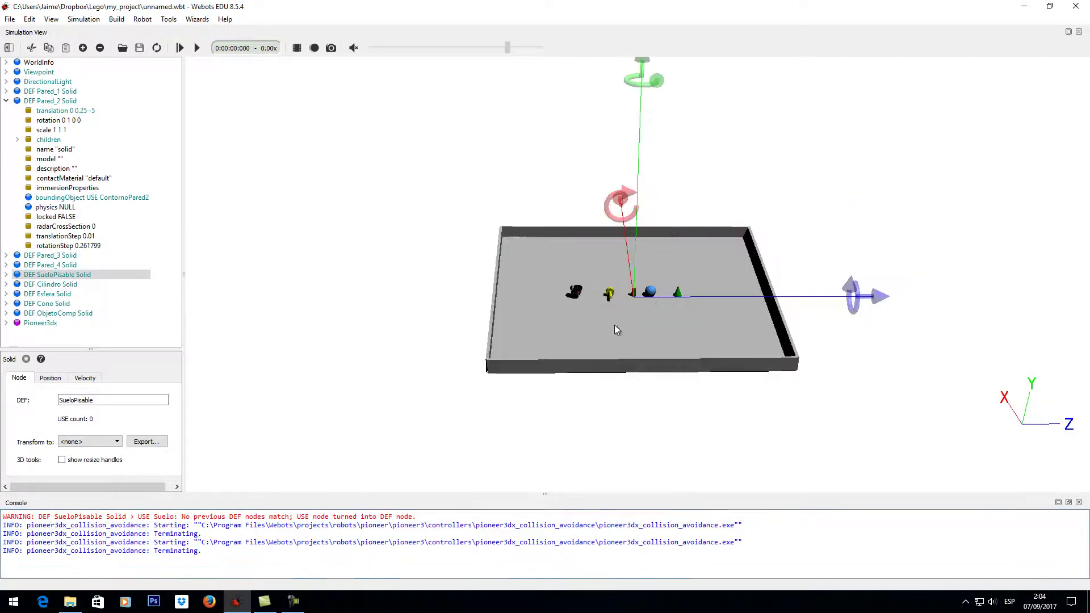
# Collapse the Pared_2 node and set the DirectionalLight's ambientIntensity to 0.6
pyautogui.moveTo(616, 329); pyautogui.dragTo(601, 21, button='middle')
pyautogui.moveTo(437, 329); pyautogui.dragTo(353, 372)
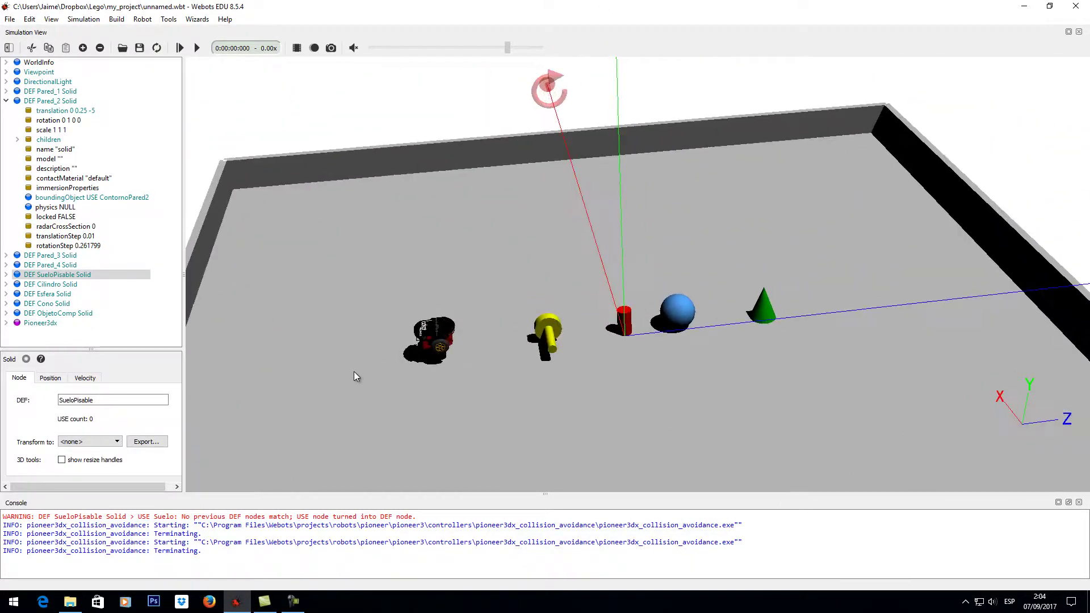
pyautogui.click(5, 101)
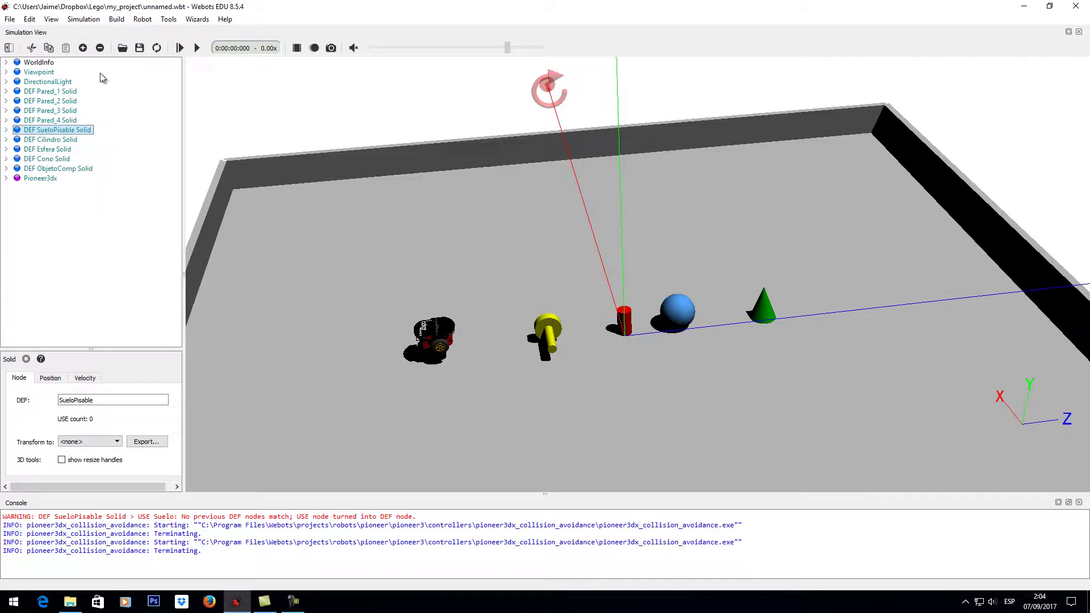
pyautogui.click(57, 83)
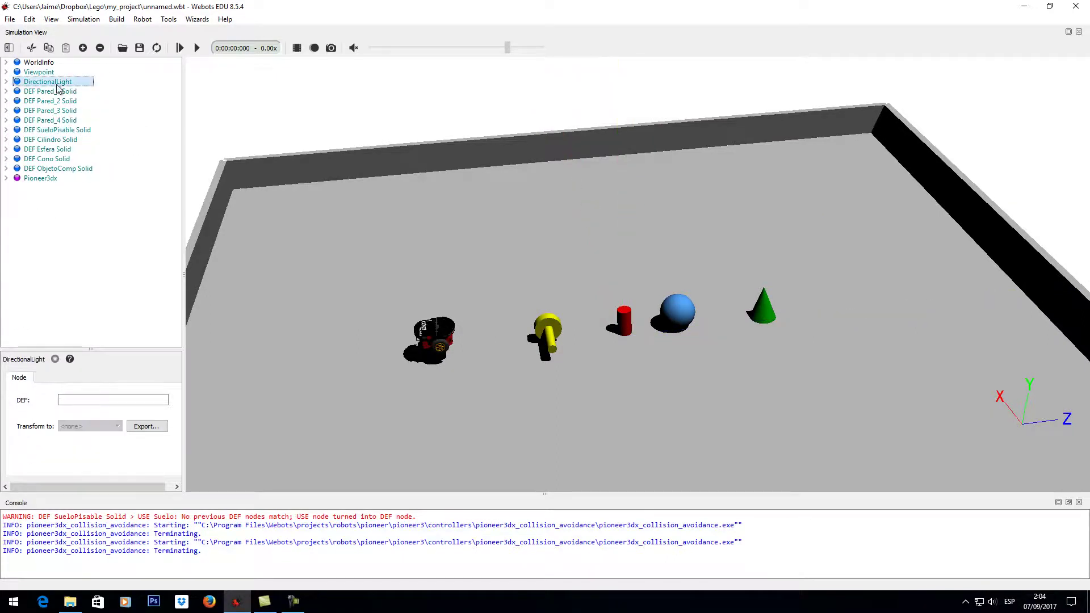
pyautogui.click(6, 82)
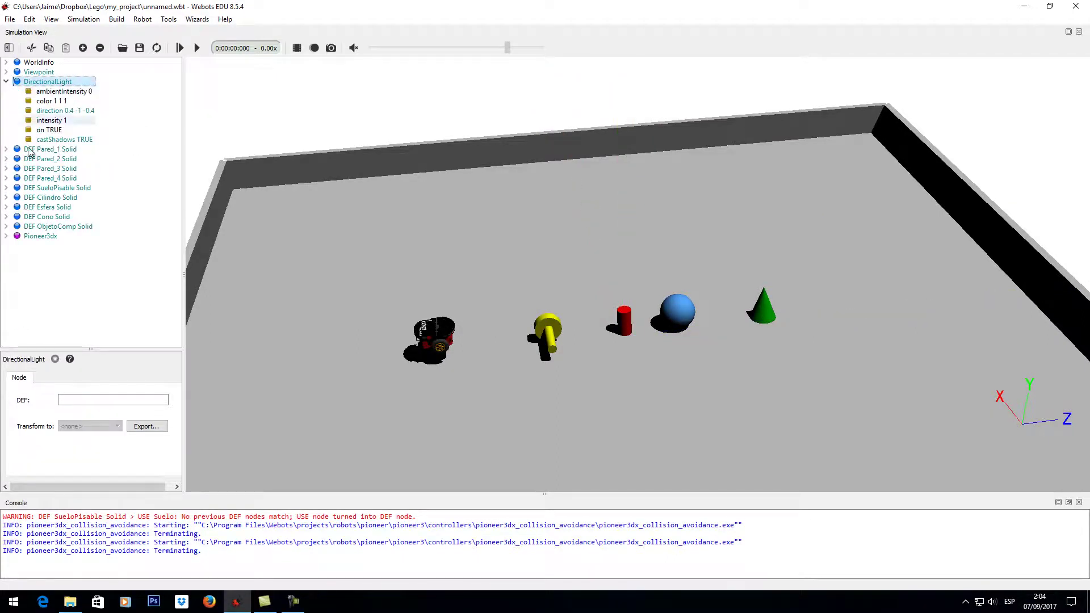
pyautogui.click(88, 92)
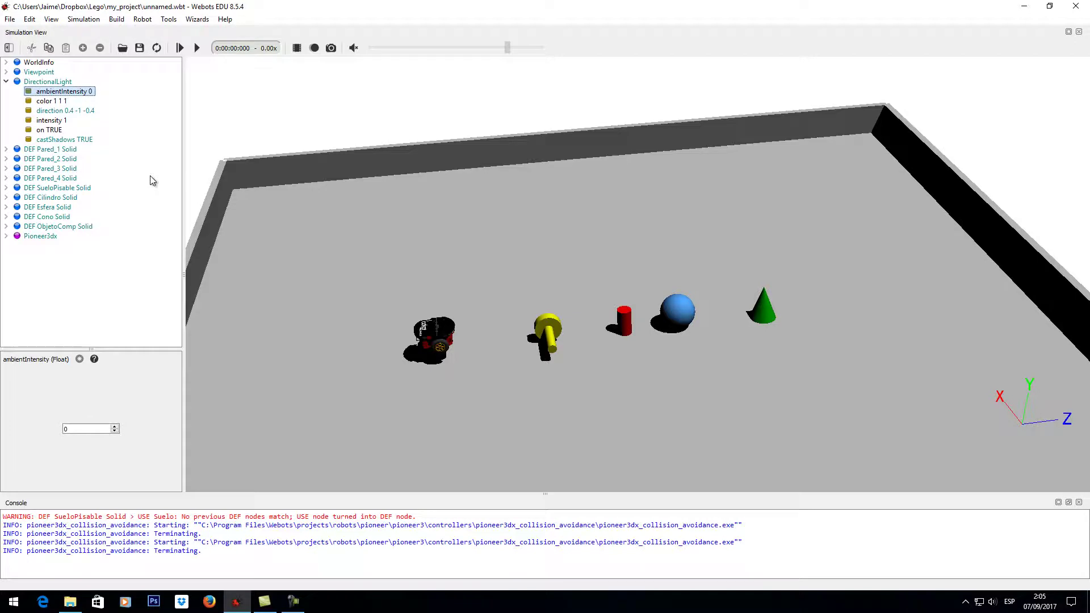
pyautogui.click(81, 430)
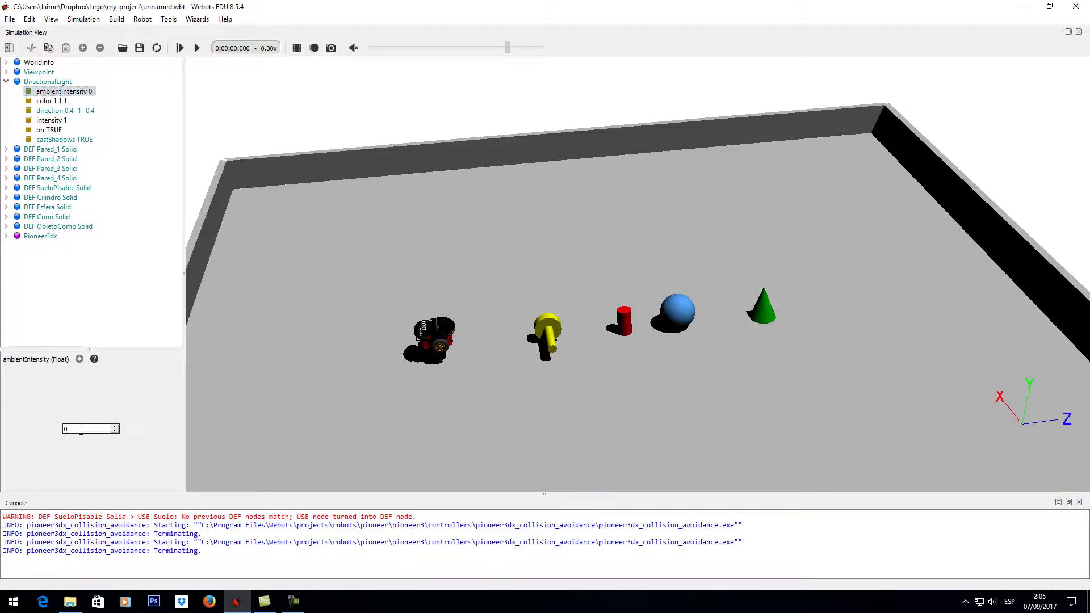
pyautogui.write('.5')
pyautogui.press('Return')
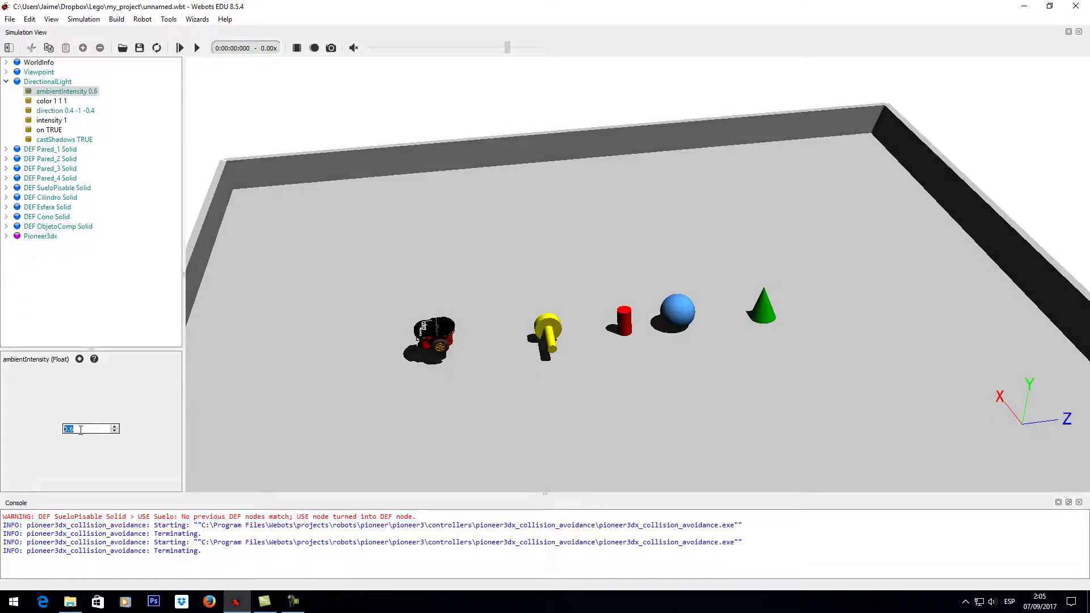
# Set the DirectionalLight's ambientIntensity to 0.8, check the arena under the new lighting and save the world
pyautogui.moveTo(442, 325); pyautogui.dragTo(591, 309)
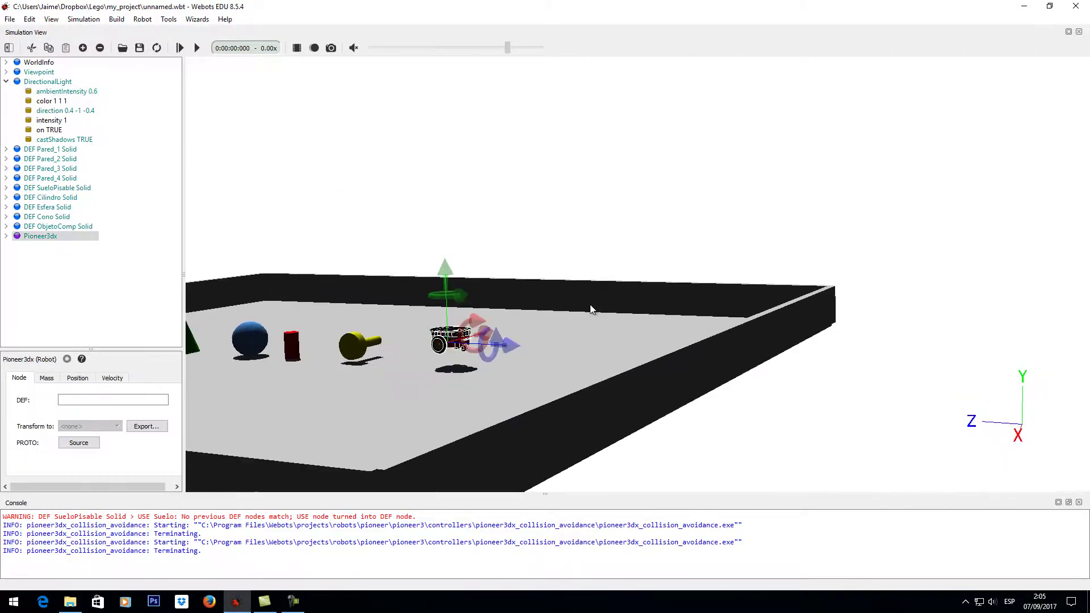
pyautogui.click(562, 343)
pyautogui.moveTo(562, 343); pyautogui.dragTo(474, 292)
pyautogui.scroll(5, 475, 292)
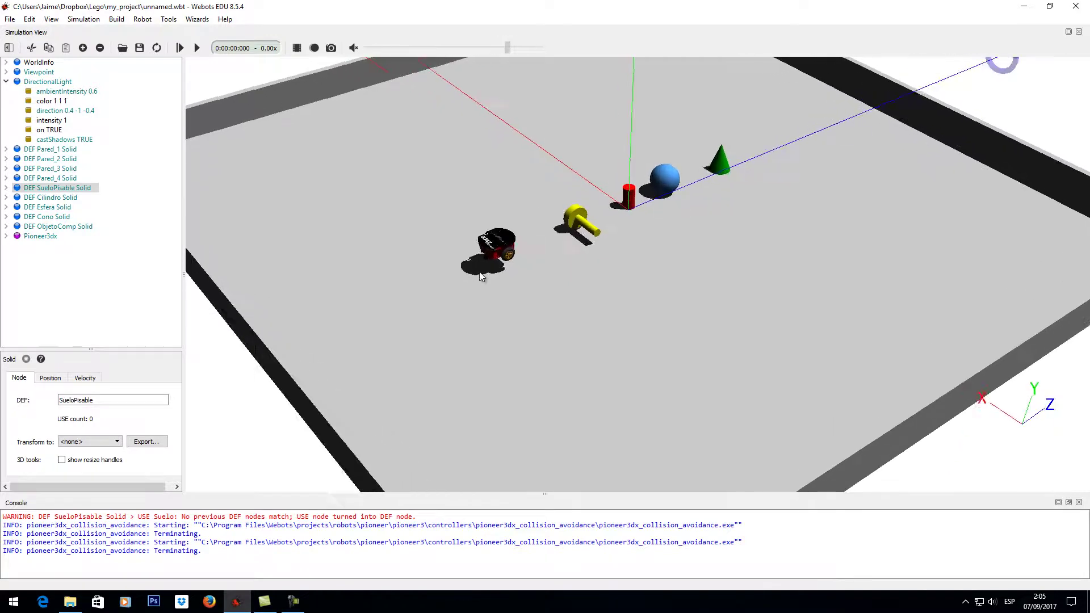
pyautogui.moveTo(364, 248); pyautogui.dragTo(438, 236)
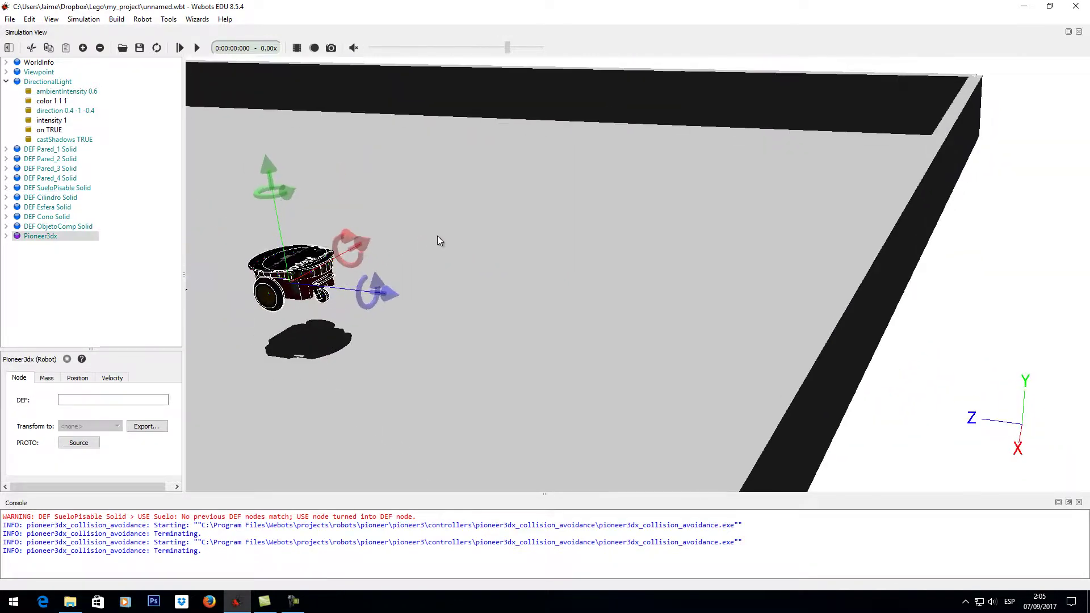
pyautogui.click(456, 130)
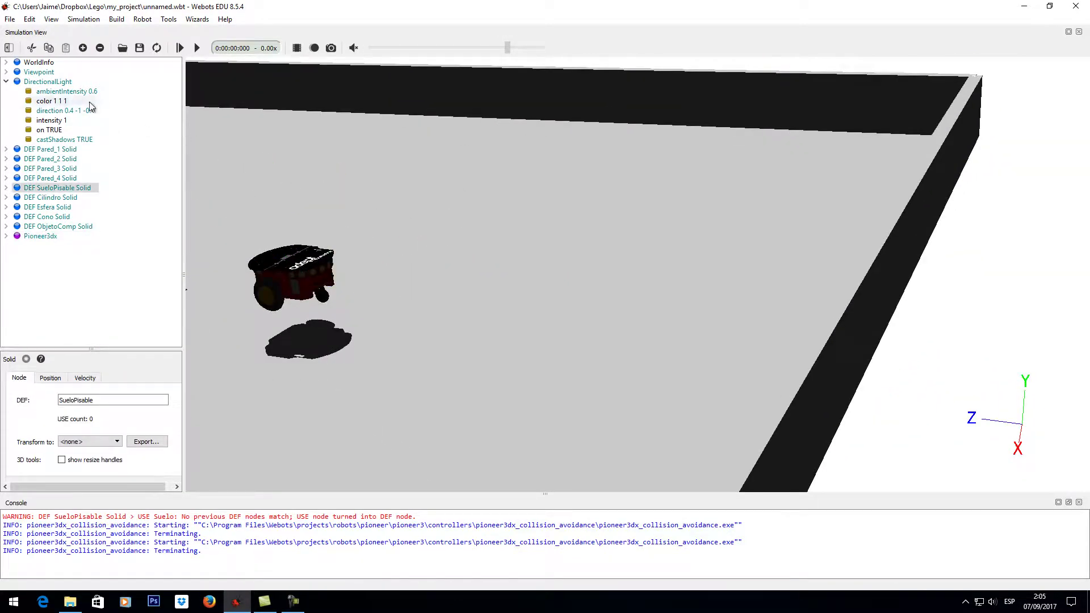
pyautogui.click(62, 92)
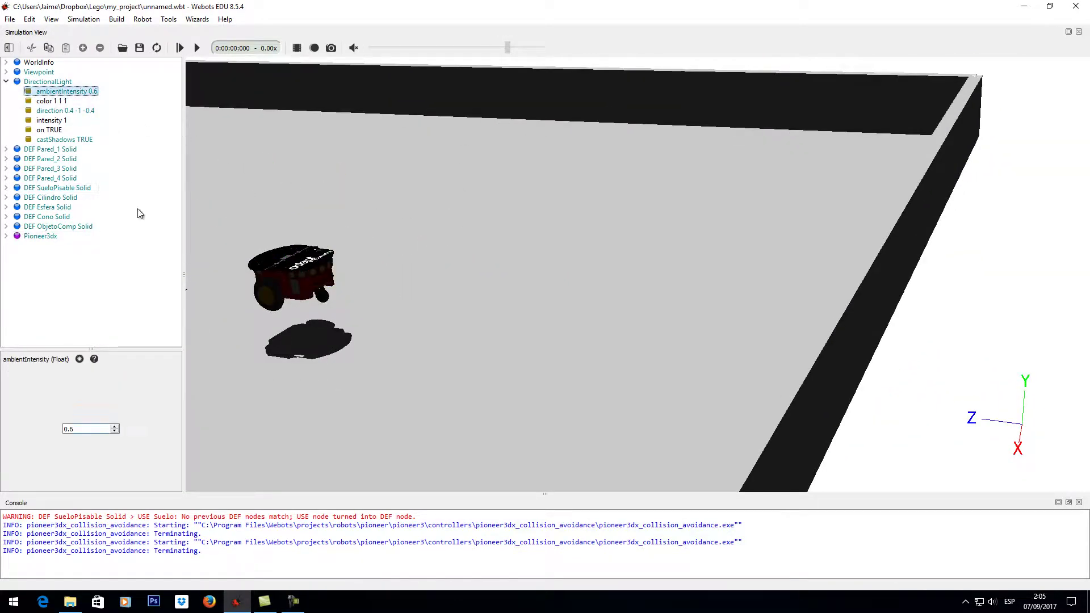
pyautogui.click(106, 430)
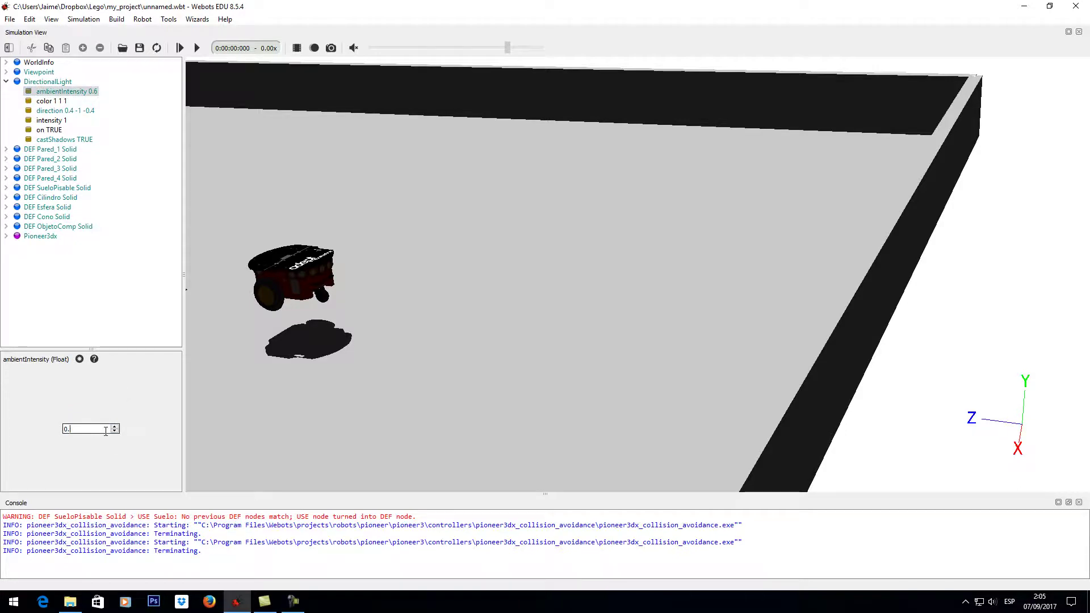
pyautogui.press('Return')
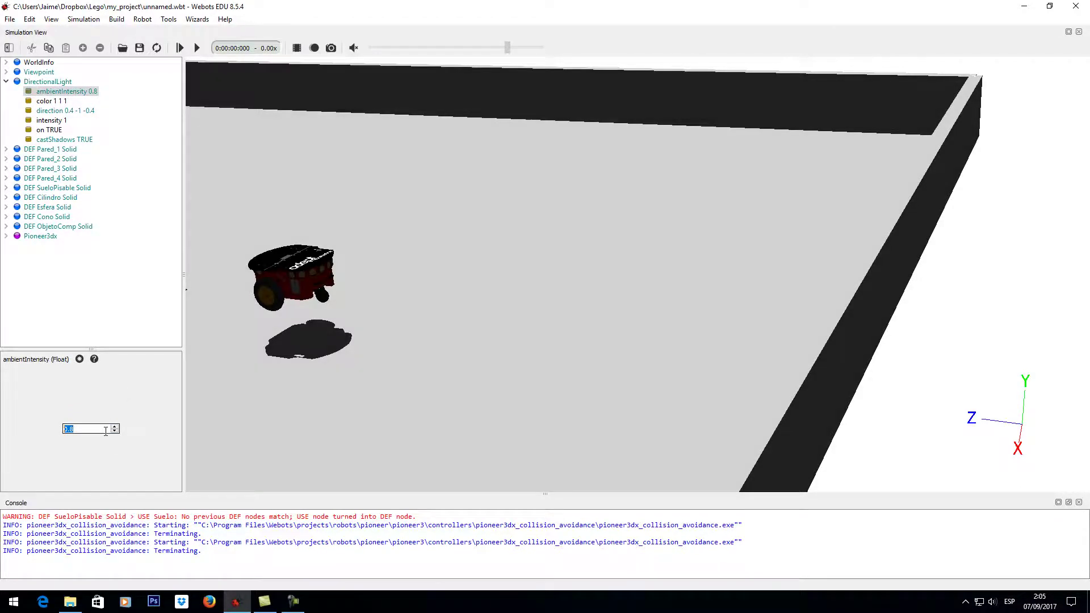
pyautogui.moveTo(307, 285); pyautogui.dragTo(171, 283)
pyautogui.moveTo(373, 218); pyautogui.dragTo(515, 288)
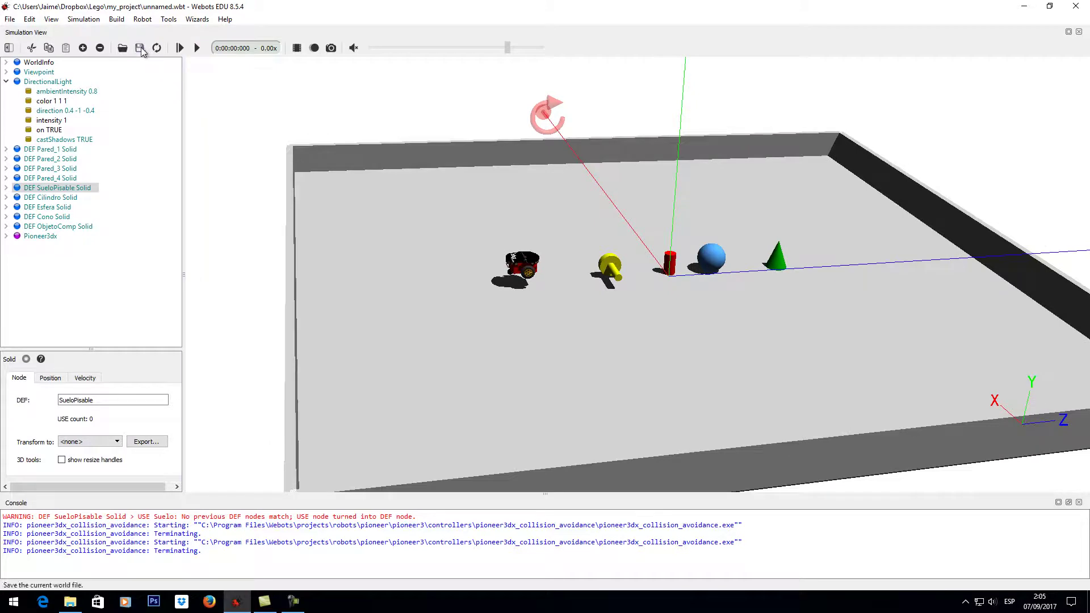
# Run the simulation and follow the Pioneer3dx around the objects and along the arena walls
pyautogui.click(196, 48)
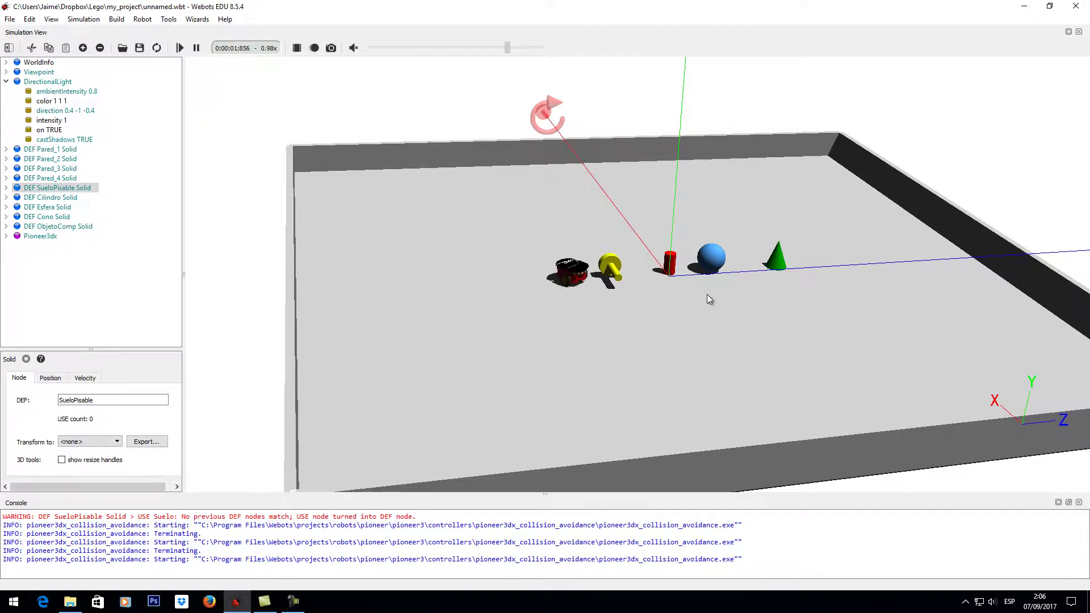
pyautogui.moveTo(552, 295); pyautogui.dragTo(599, 298)
pyautogui.click(881, 284)
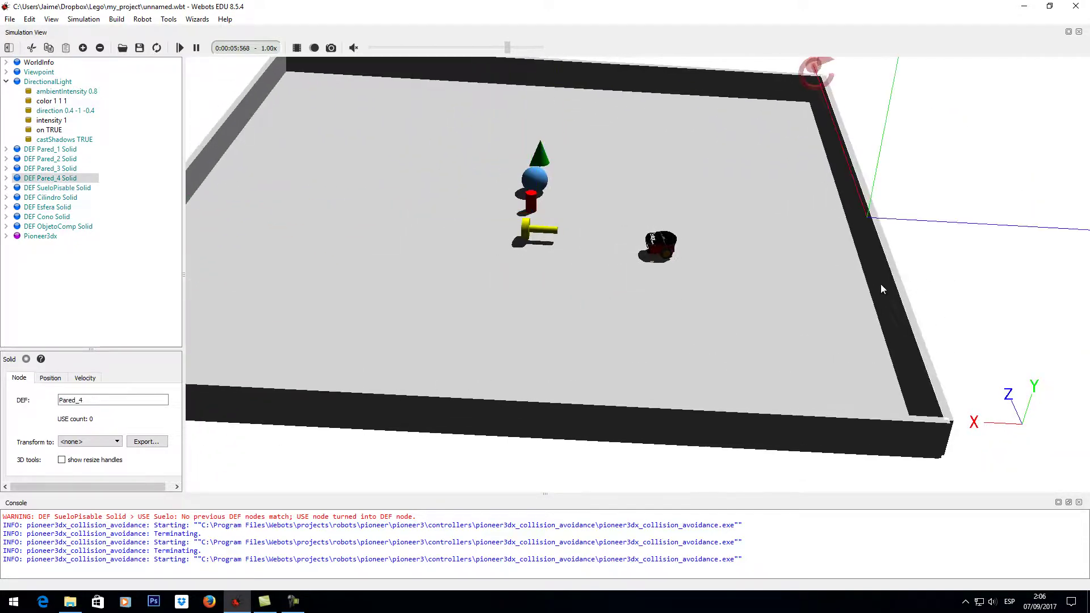
pyautogui.click(820, 273)
pyautogui.scroll(6, 820, 244)
pyautogui.moveTo(843, 240); pyautogui.dragTo(871, 228)
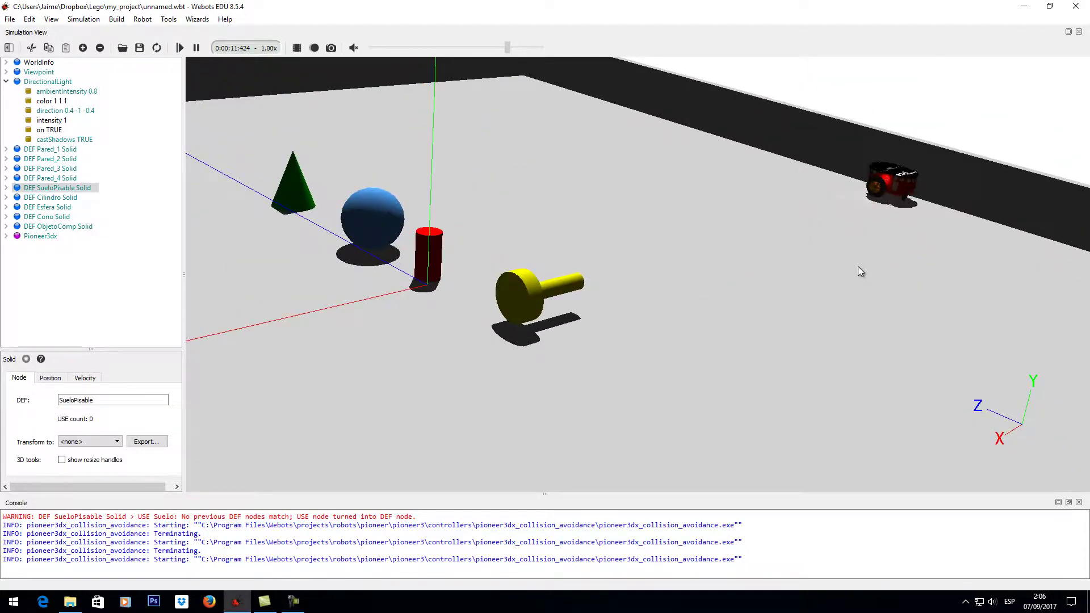
pyautogui.moveTo(786, 172); pyautogui.dragTo(739, 181)
pyautogui.scroll(5, 704, 185)
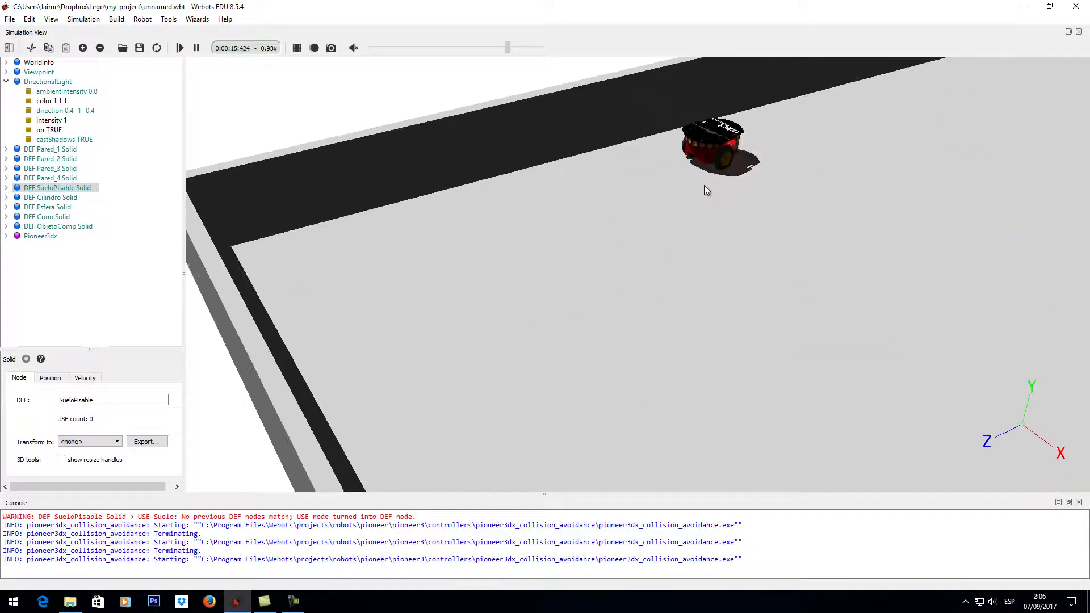
pyautogui.moveTo(623, 172); pyautogui.dragTo(645, 317)
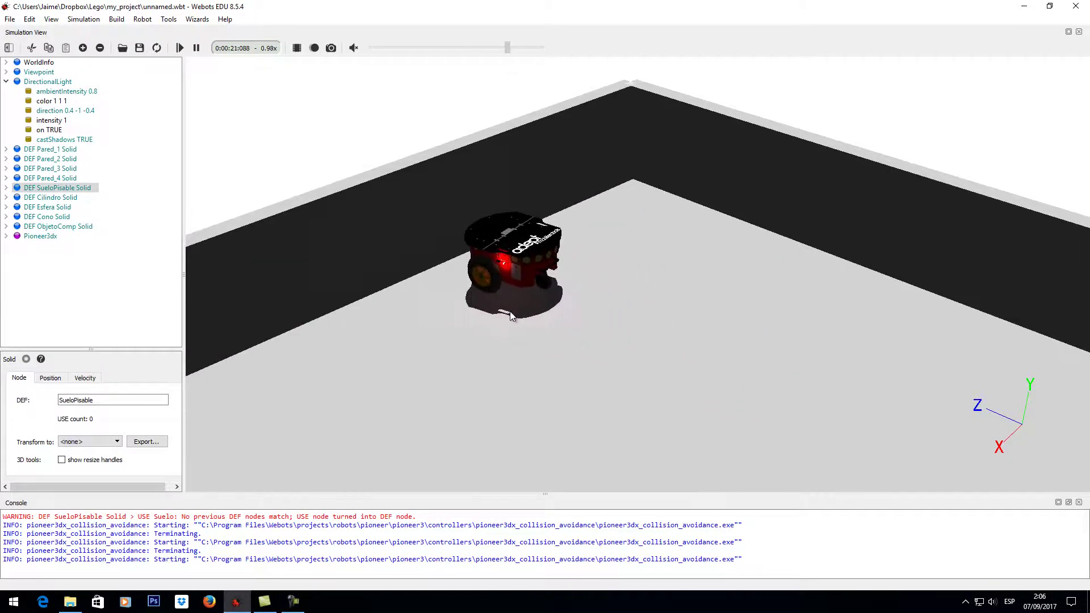
pyautogui.moveTo(423, 364); pyautogui.dragTo(362, 375)
pyautogui.scroll(2, 361, 370)
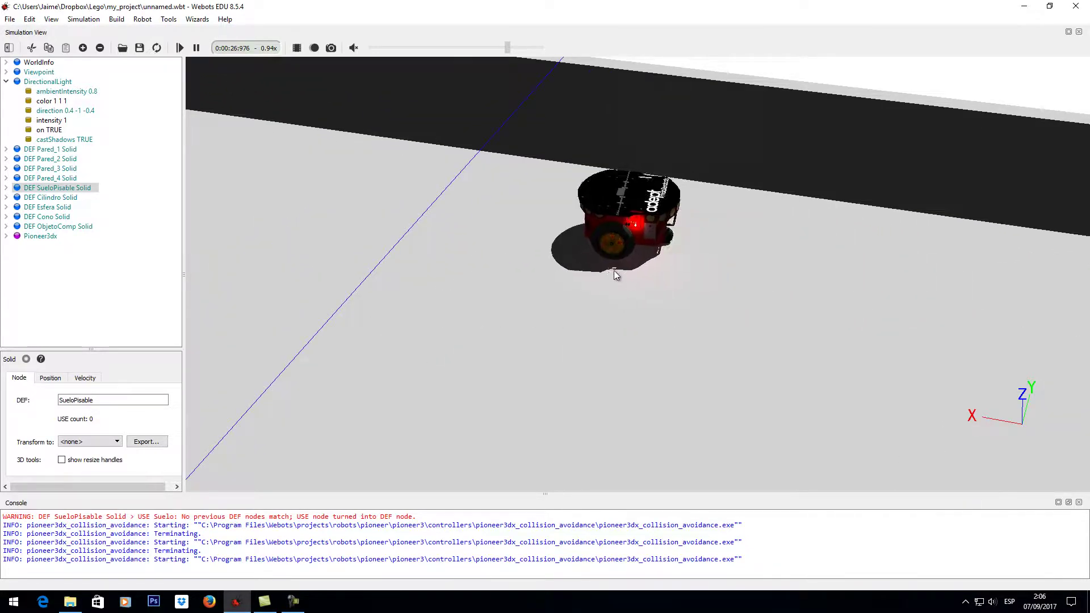
pyautogui.moveTo(507, 301); pyautogui.dragTo(679, 287, button='right')
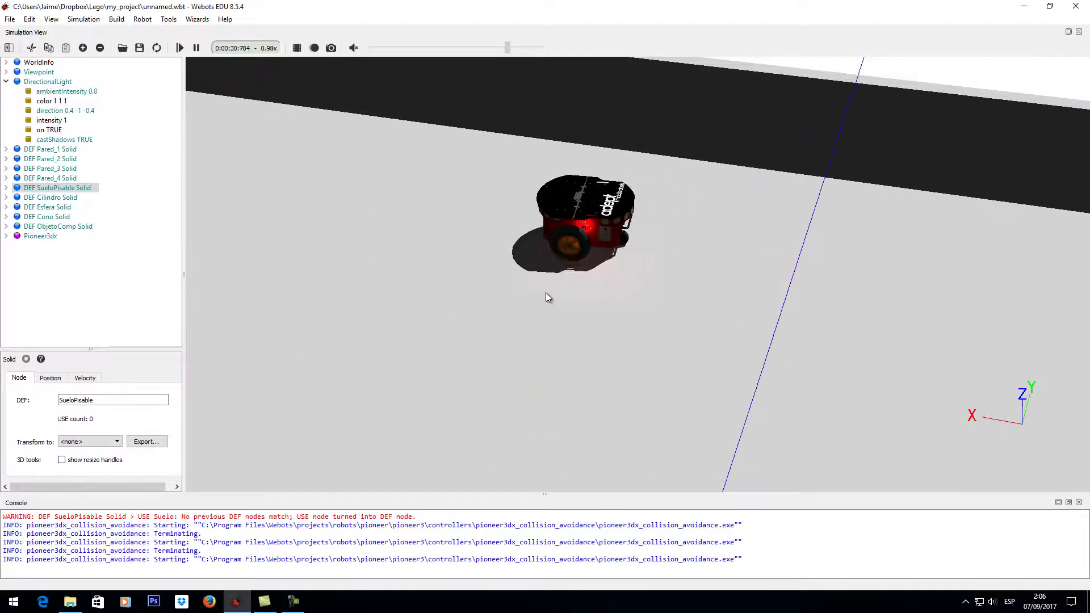
pyautogui.moveTo(317, 258); pyautogui.dragTo(319, 349)
pyautogui.moveTo(382, 288)
pyautogui.mouseDown()
pyautogui.moveTo(407, 295)
pyautogui.moveTo(388, 291)
pyautogui.mouseUp()
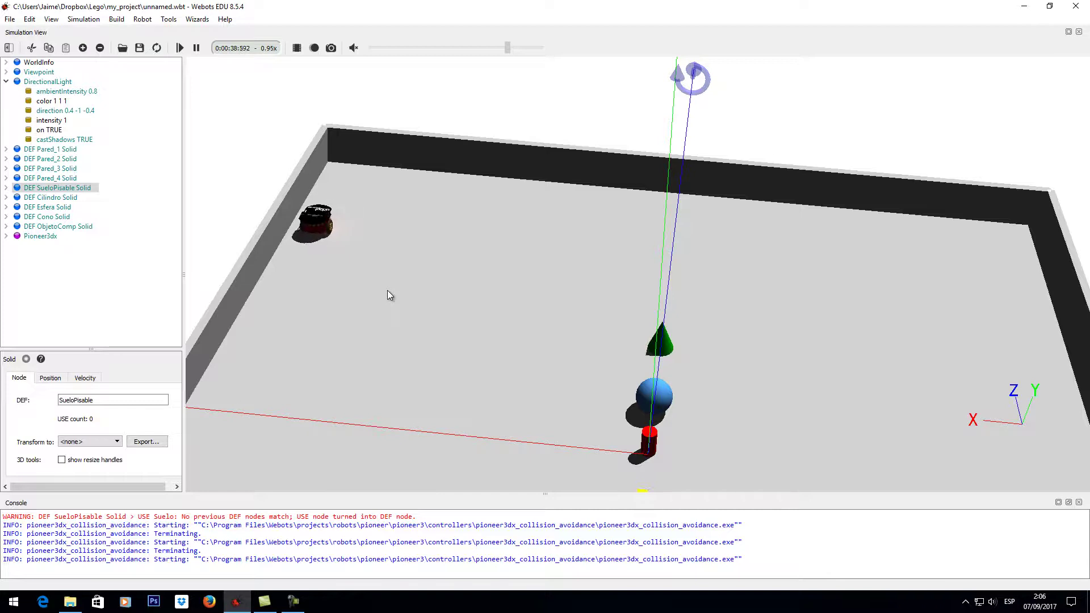
# Pause the simulation, rotate the Pioneer3dx about its vertical axis toward the arena's interior, and resume the run
pyautogui.click(311, 249)
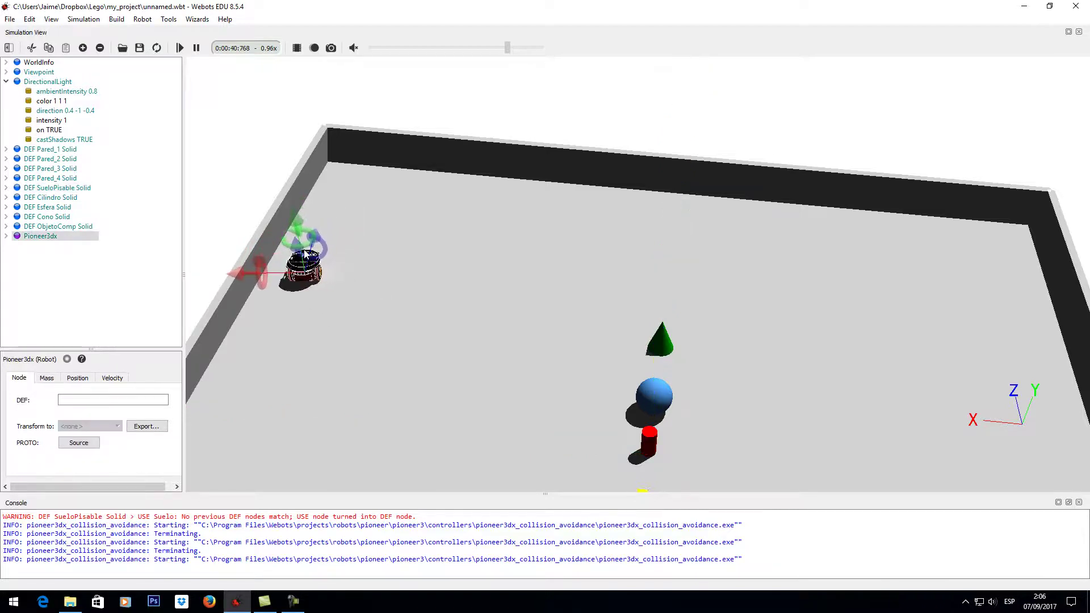
pyautogui.click(196, 47)
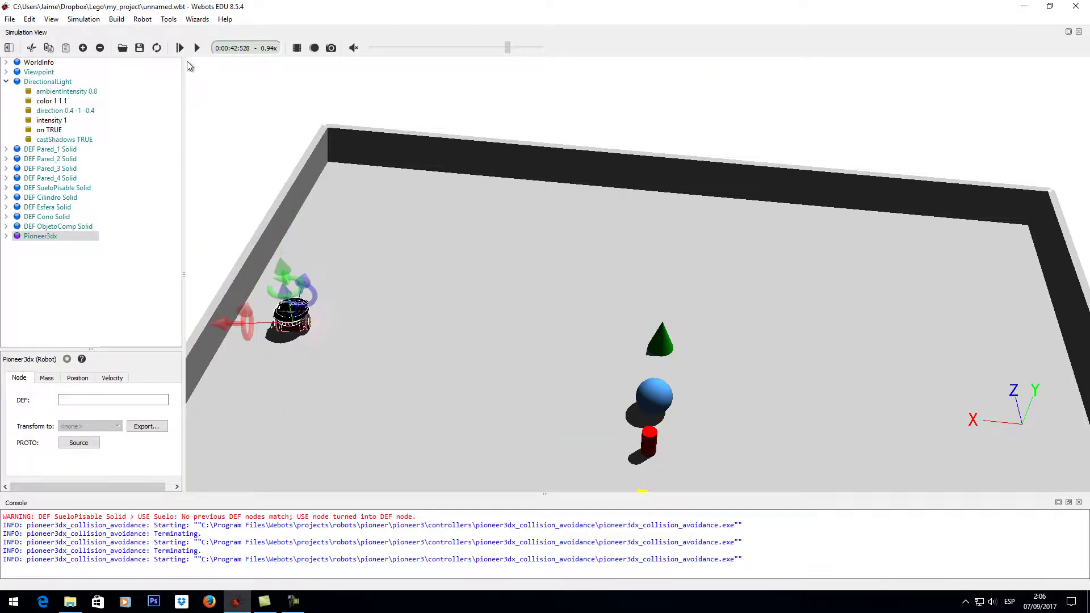
pyautogui.moveTo(280, 299); pyautogui.dragTo(290, 302)
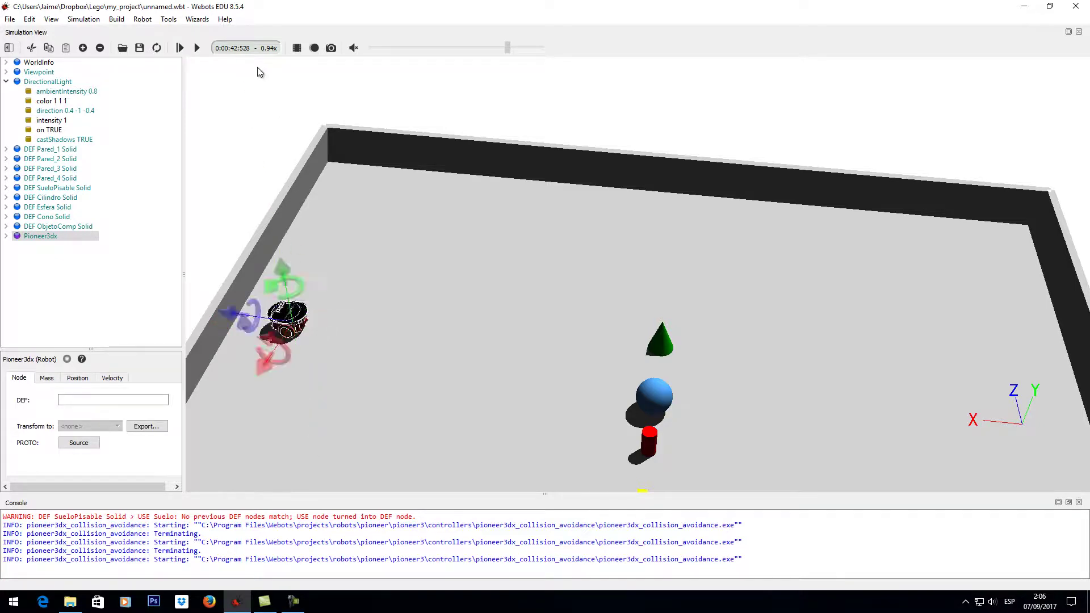
pyautogui.click(197, 48)
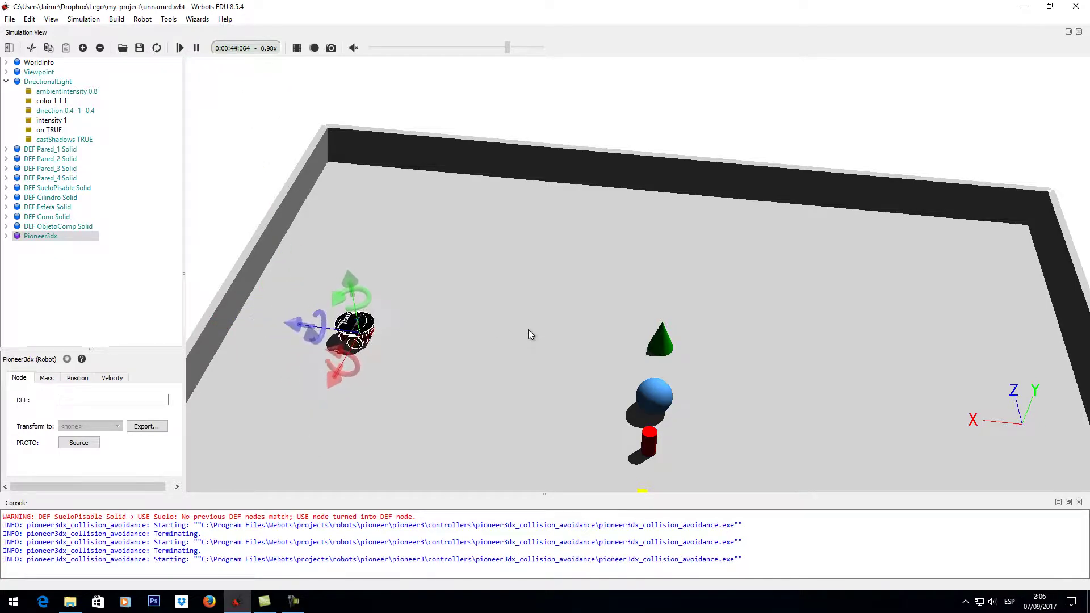
# Move the blue Esfera sphere along the Z axis toward the green cone while the simulation runs
pyautogui.moveTo(528, 333); pyautogui.dragTo(498, 305)
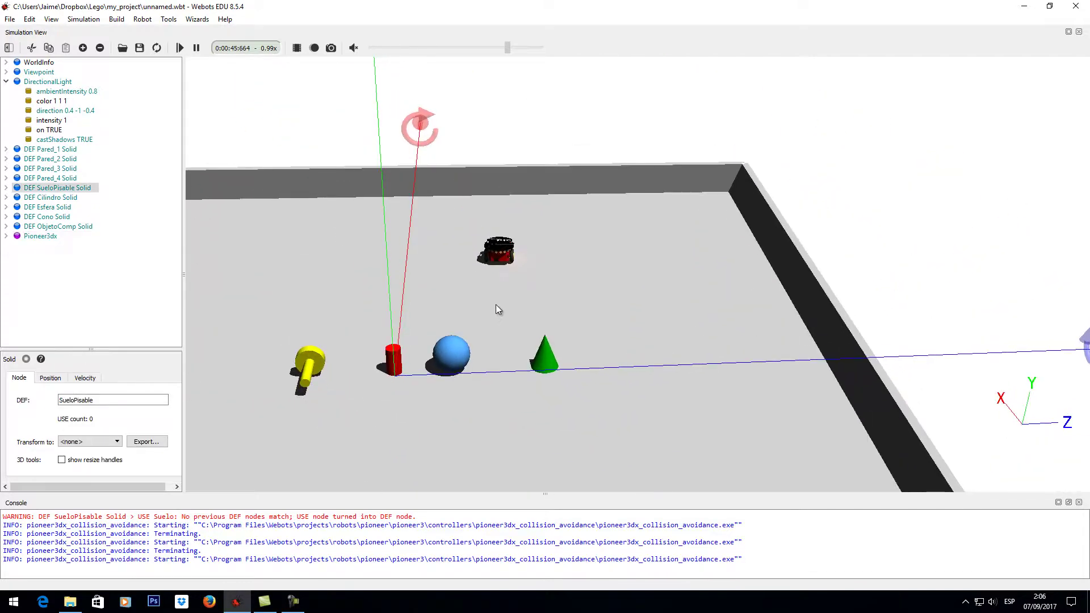
pyautogui.click(456, 366)
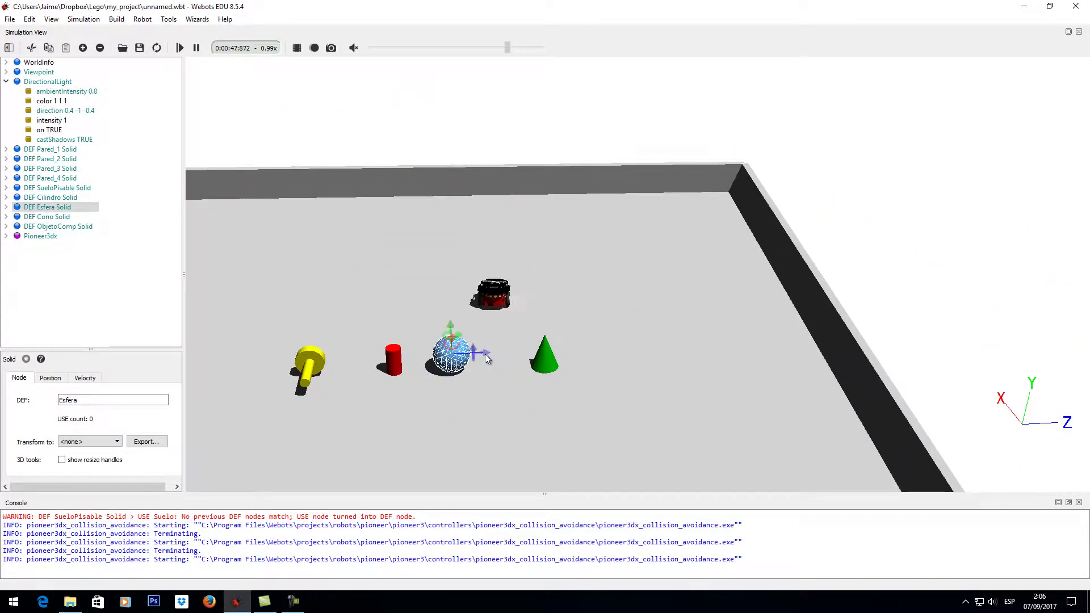
pyautogui.moveTo(486, 357); pyautogui.dragTo(515, 355)
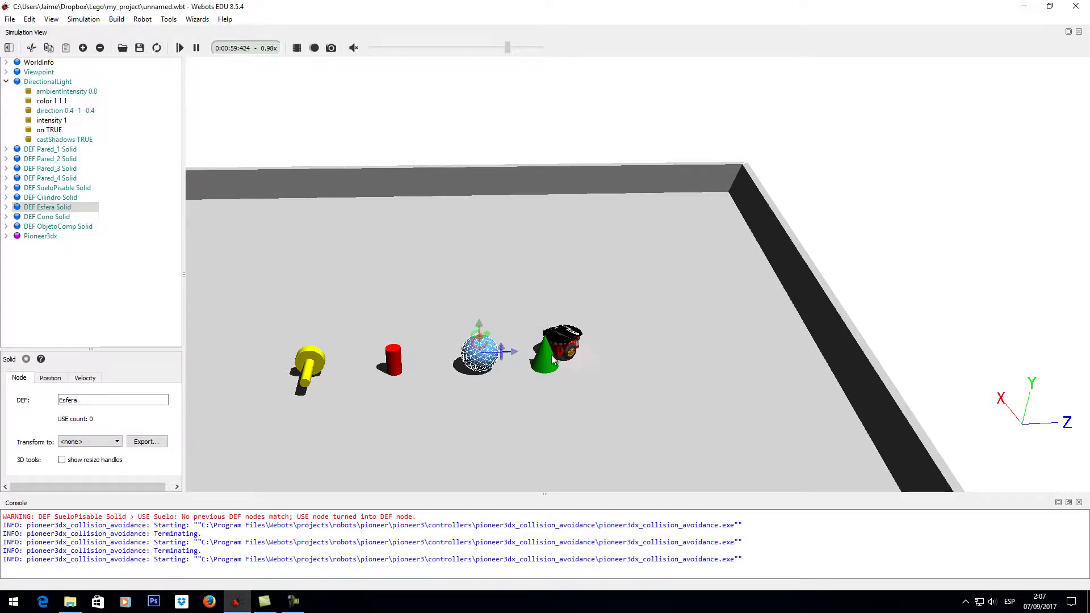
# Turn the Pioneer3dx beside the cone, then shift the yellow ObjetoComp along the X axis into the robot's path
pyautogui.moveTo(562, 343); pyautogui.dragTo(664, 335)
pyautogui.moveTo(624, 278); pyautogui.dragTo(617, 296)
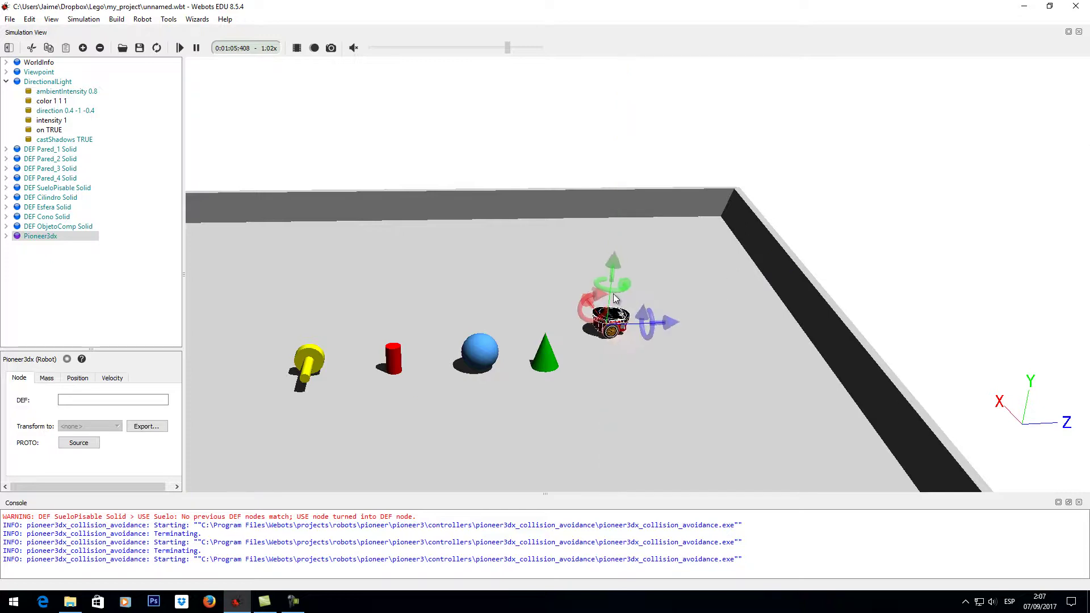
pyautogui.moveTo(444, 390); pyautogui.dragTo(331, 343)
pyautogui.click(330, 347)
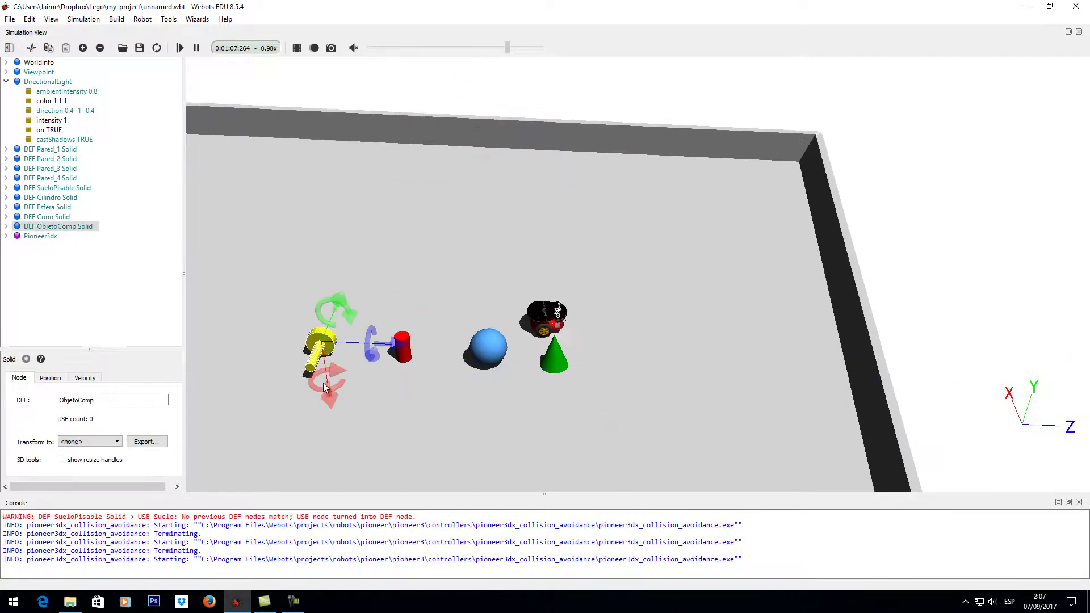
pyautogui.moveTo(343, 299); pyautogui.dragTo(364, 268)
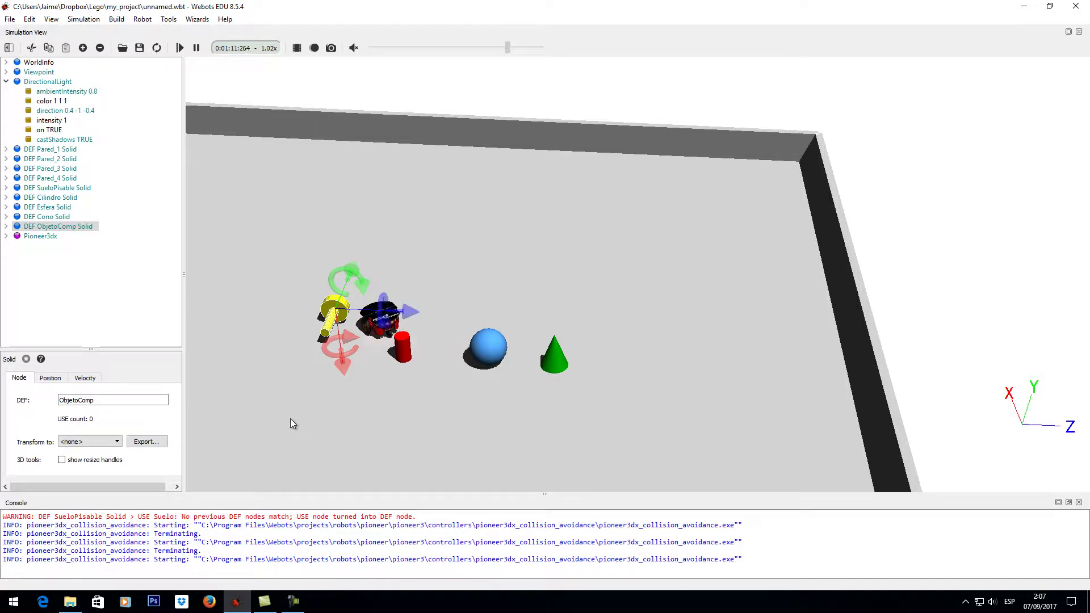
# Watch how the Pioneer3dx avoids the moved objects and the arena walls in the running simulation
pyautogui.moveTo(290, 421); pyautogui.dragTo(369, 359)
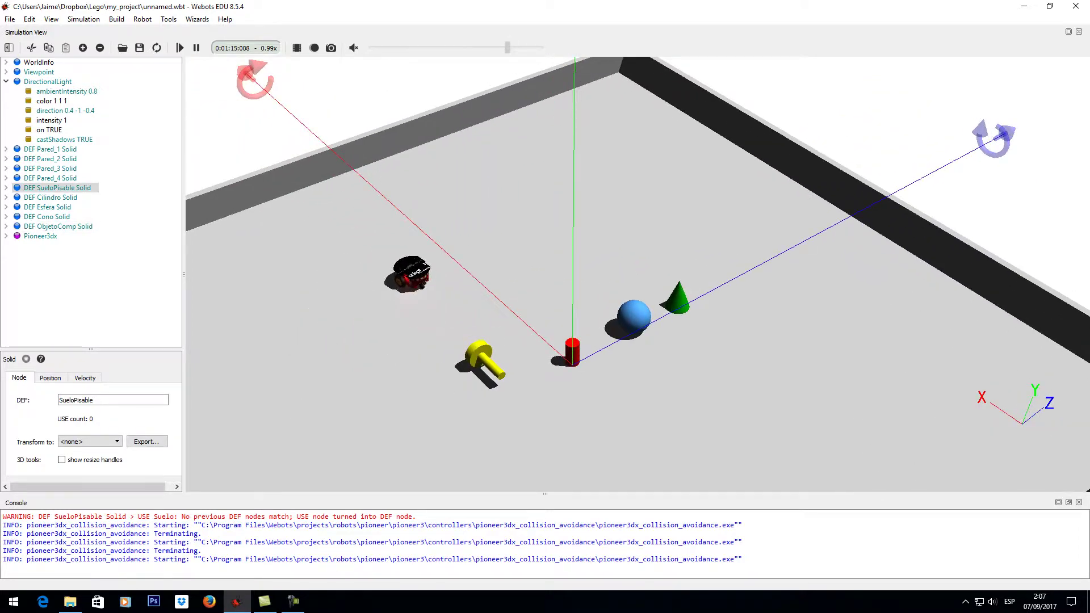
pyautogui.moveTo(666, 416); pyautogui.dragTo(628, 401)
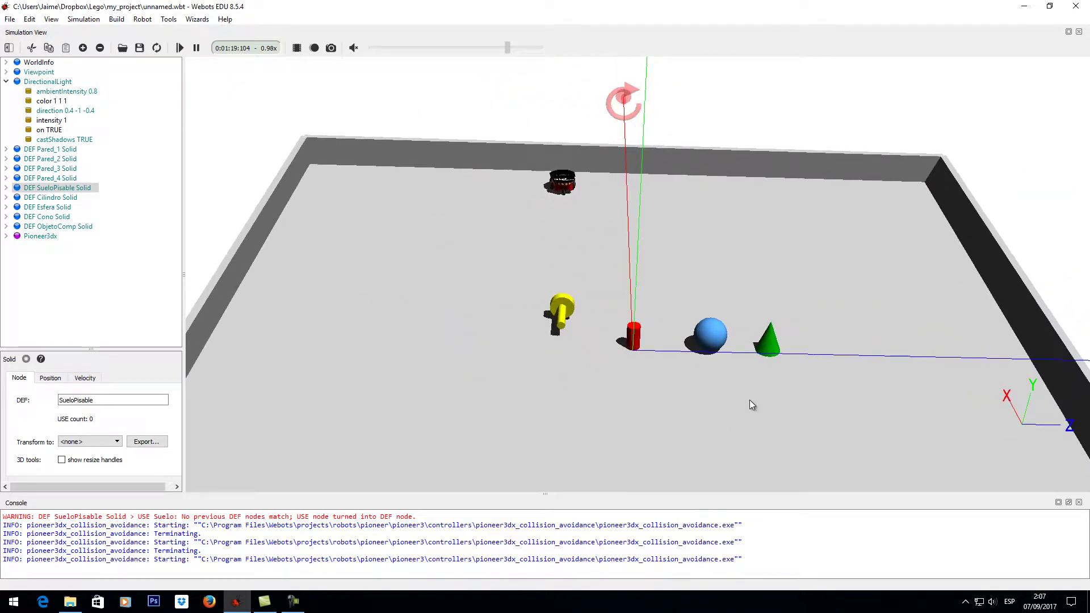
pyautogui.click(562, 301)
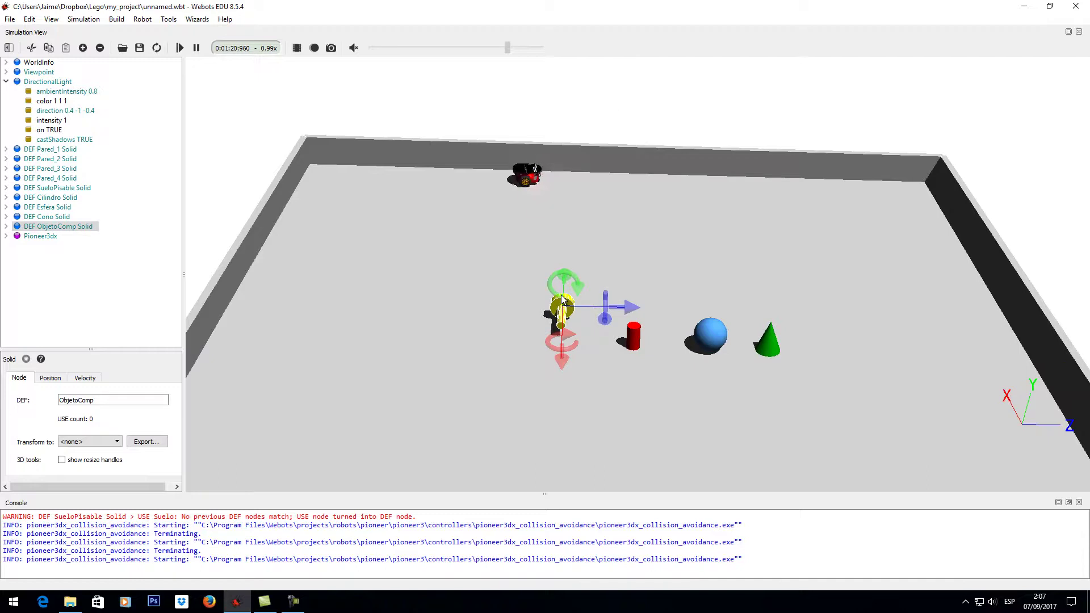
pyautogui.click(773, 341)
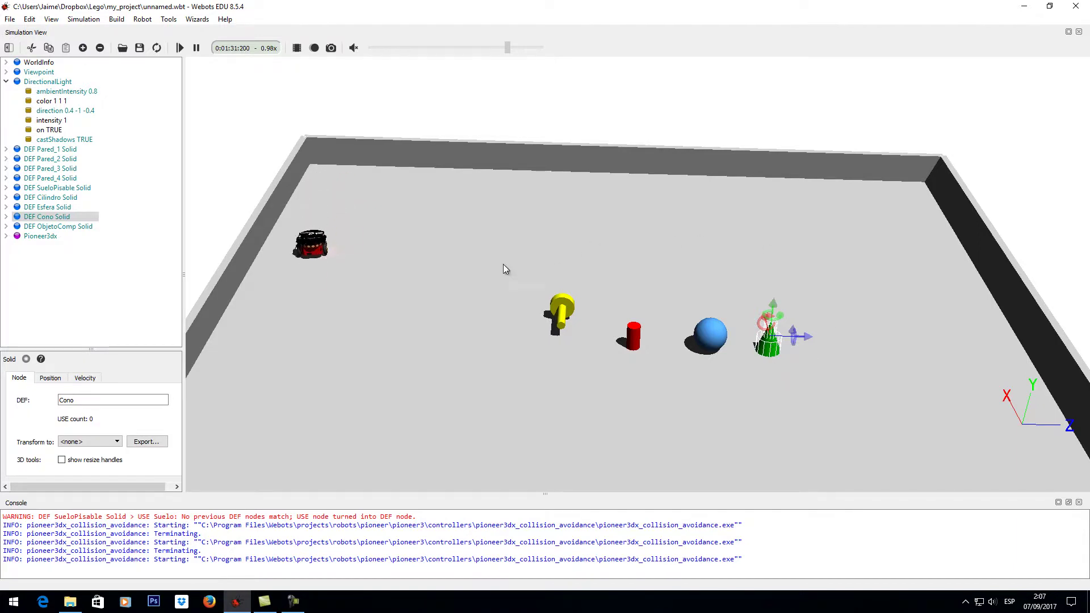
pyautogui.click(310, 271)
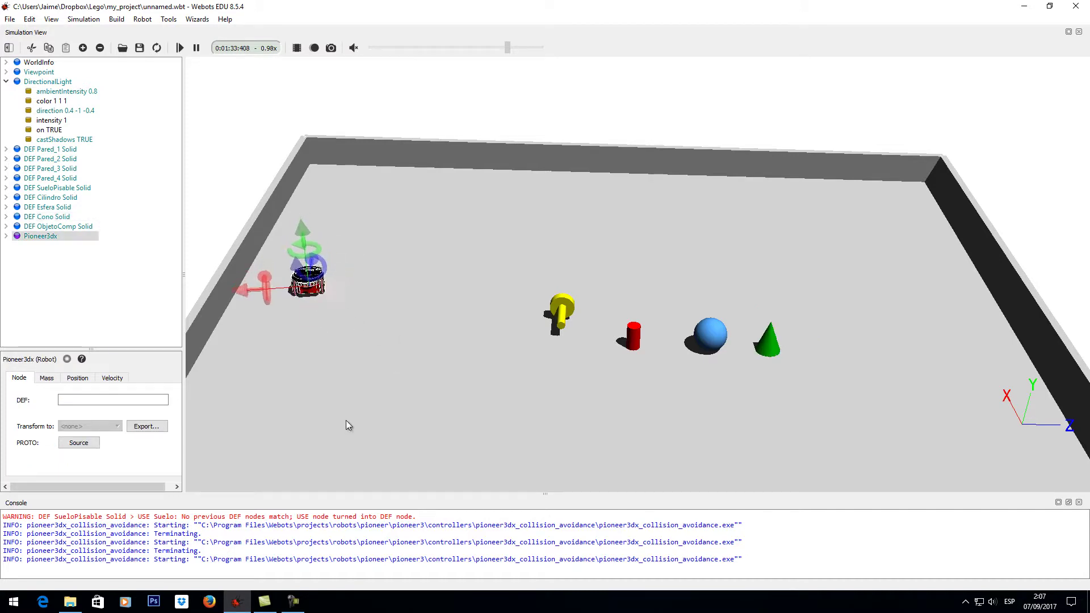
pyautogui.moveTo(329, 390); pyautogui.dragTo(307, 369)
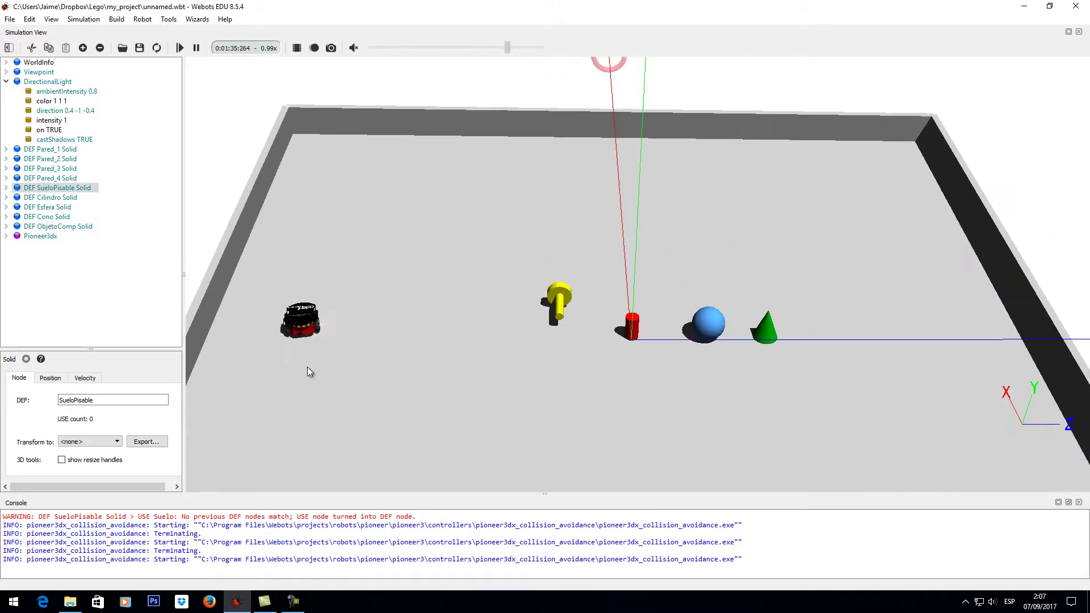
# Pause the simulation and revert the world to its saved state, discarding the unsaved changes
pyautogui.click(196, 48)
pyautogui.click(157, 48)
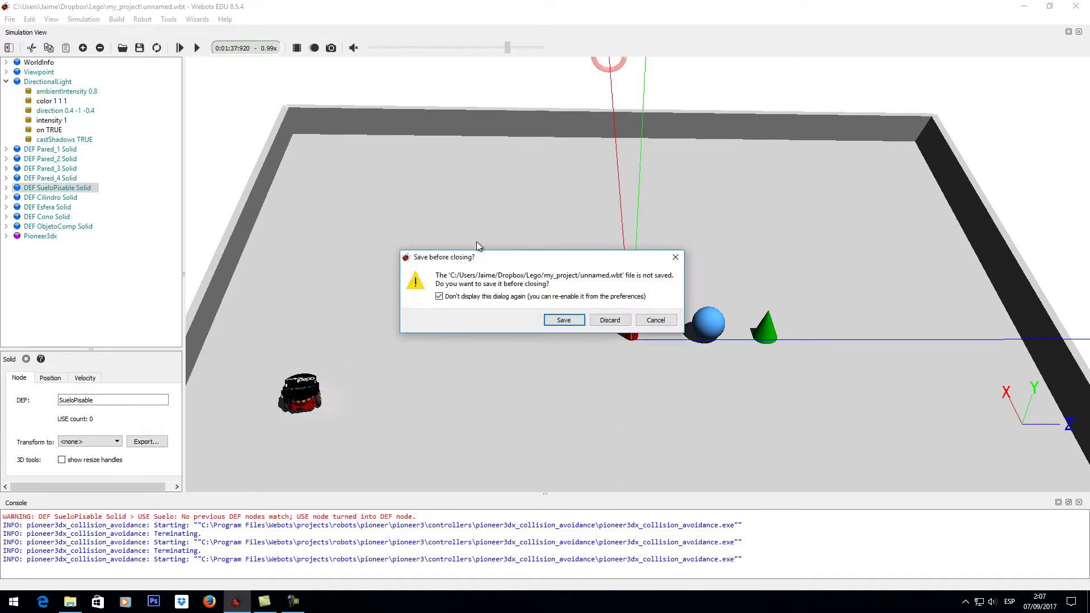
pyautogui.click(602, 323)
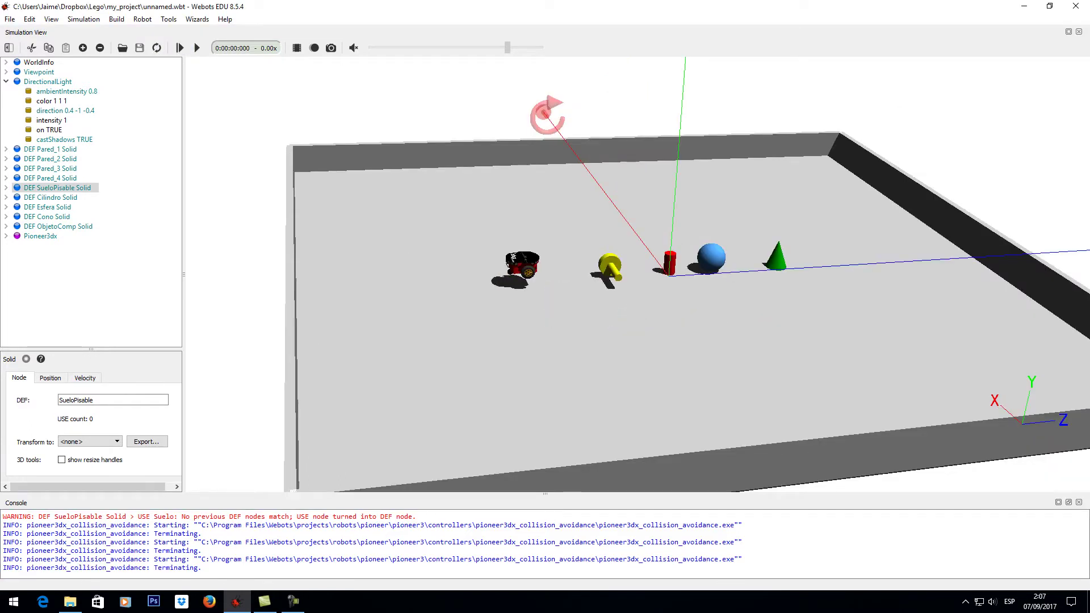